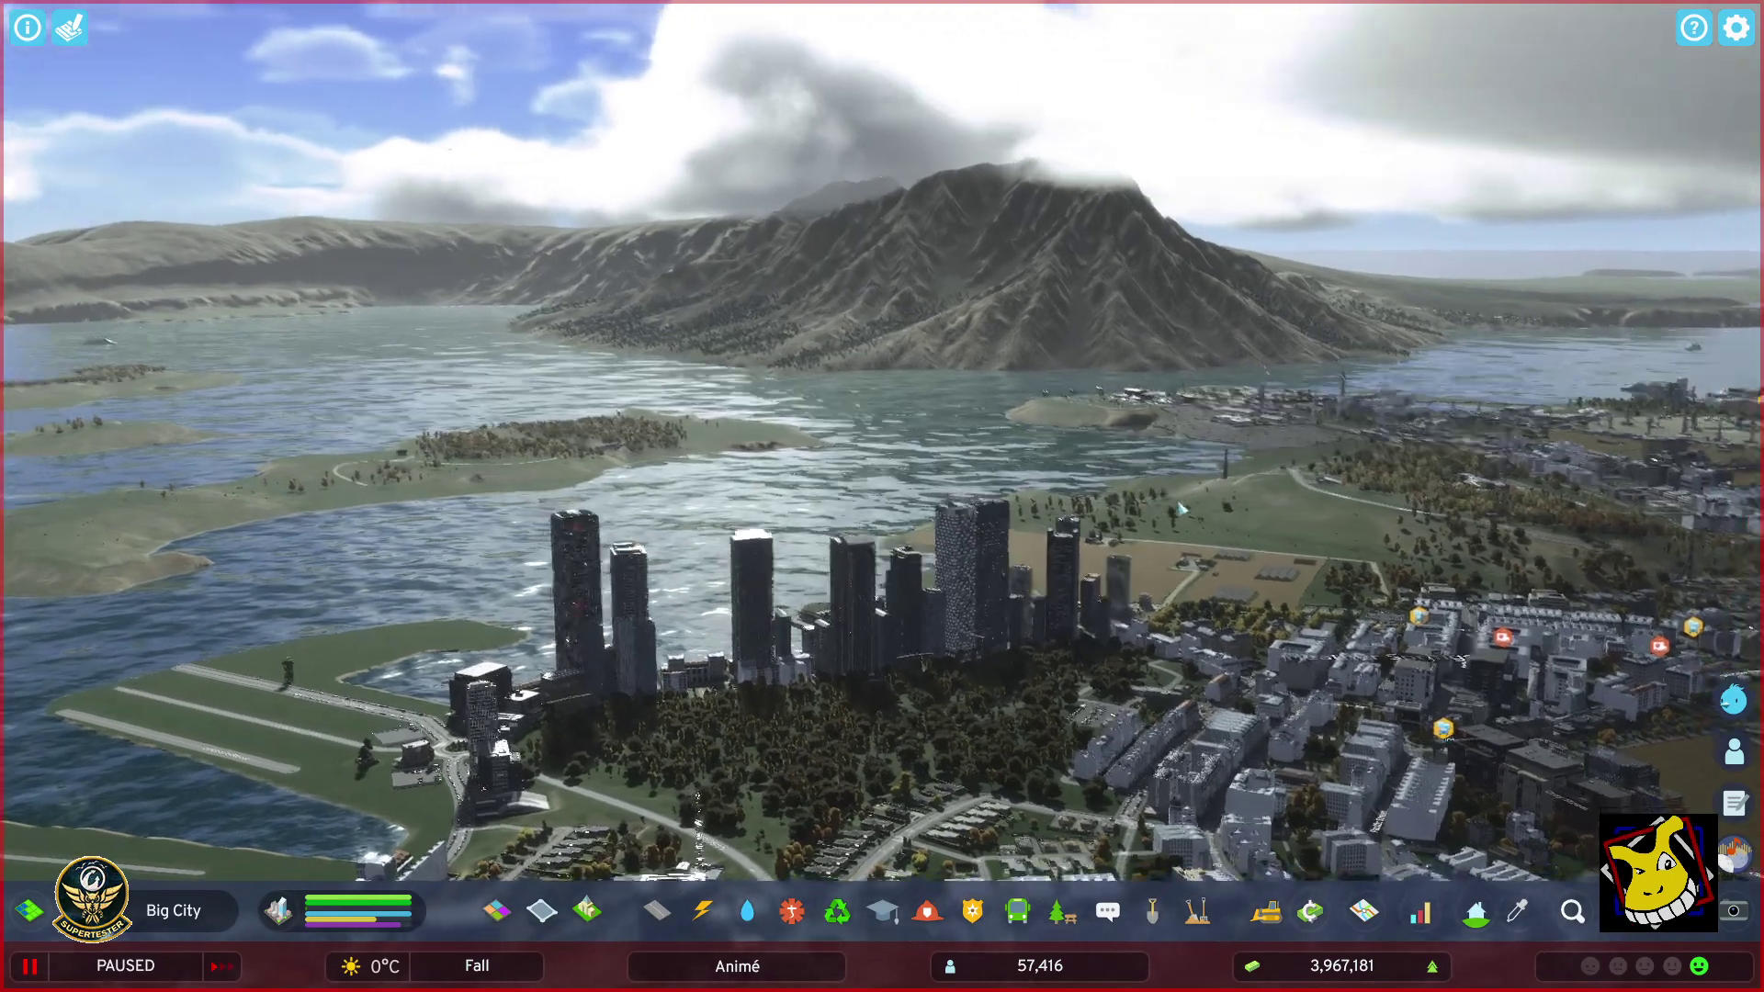
Rotate and move the camera over the coast, power plant and landfill, then open This PC.
key("e")
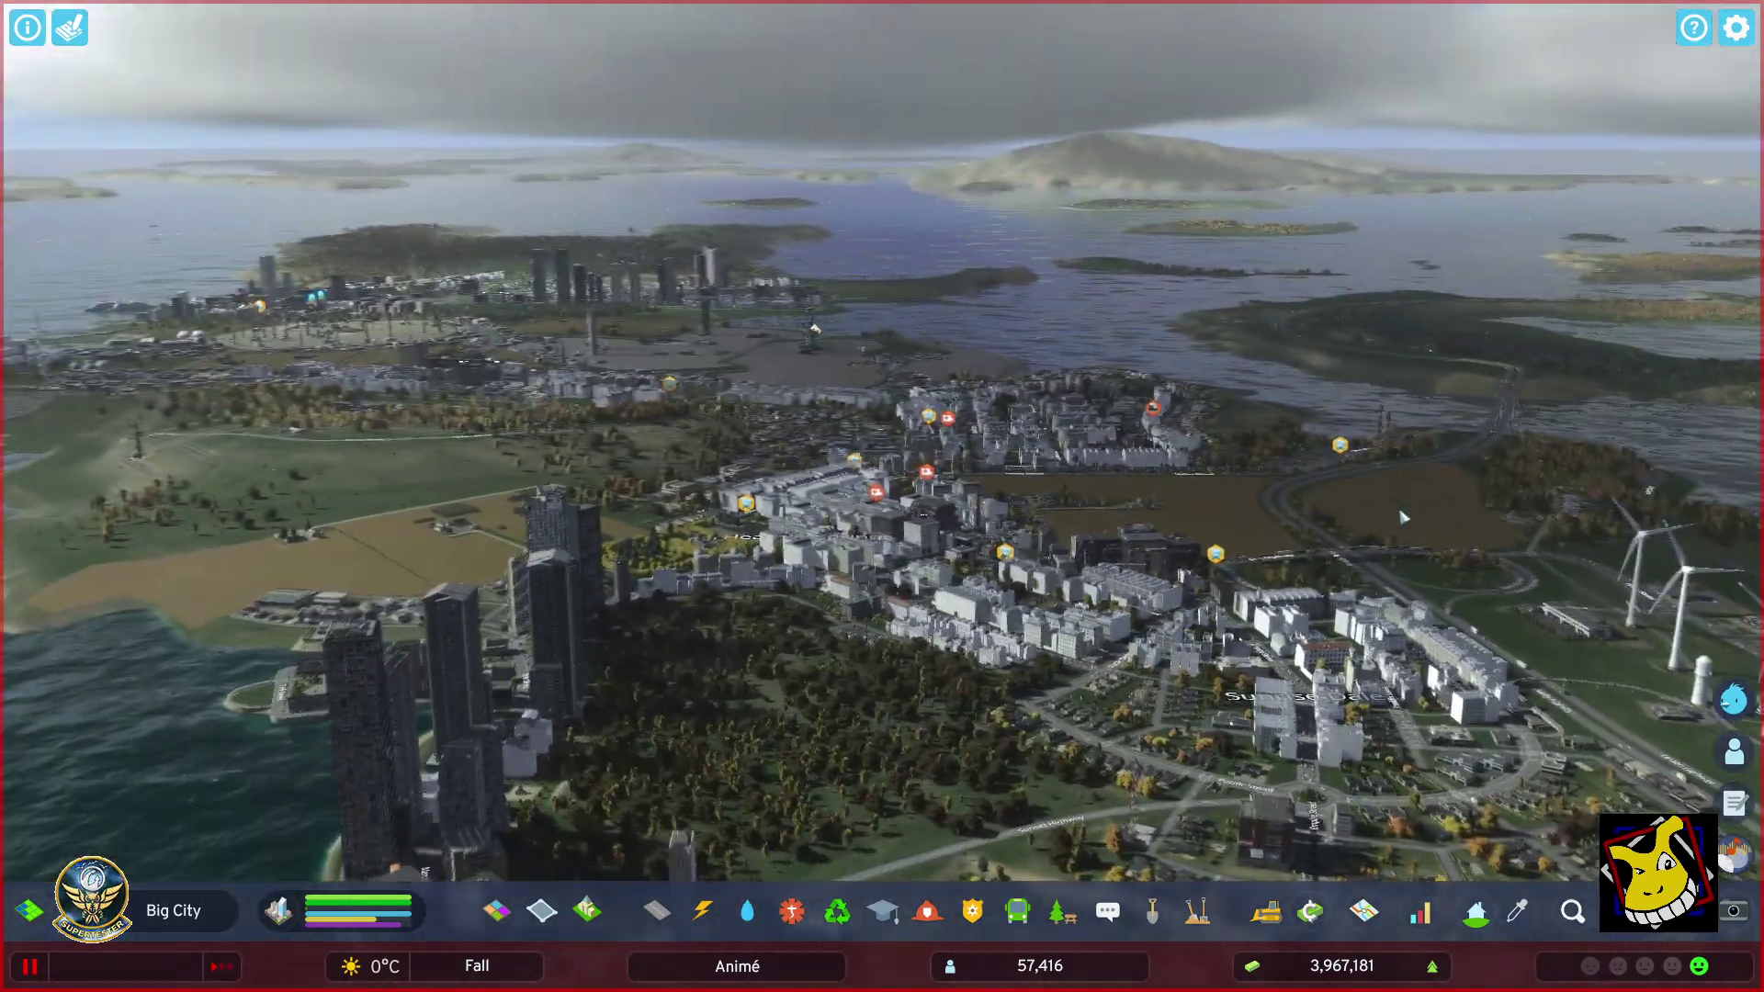
key("q")
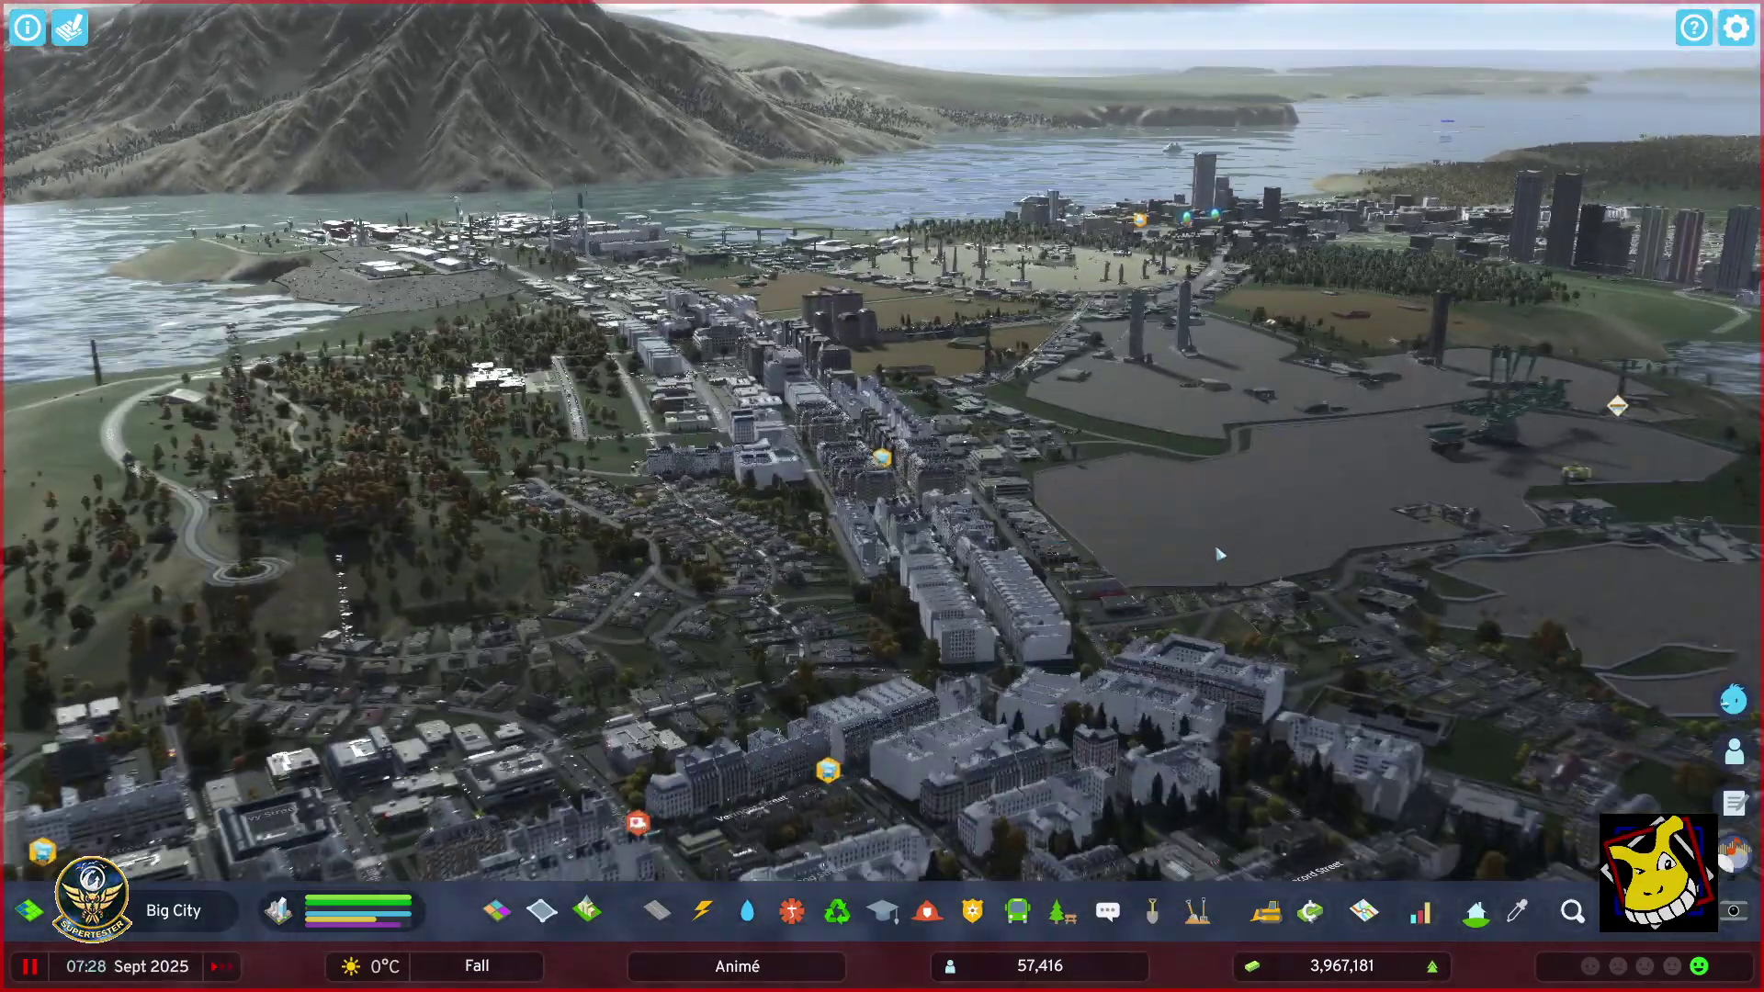
key("e")
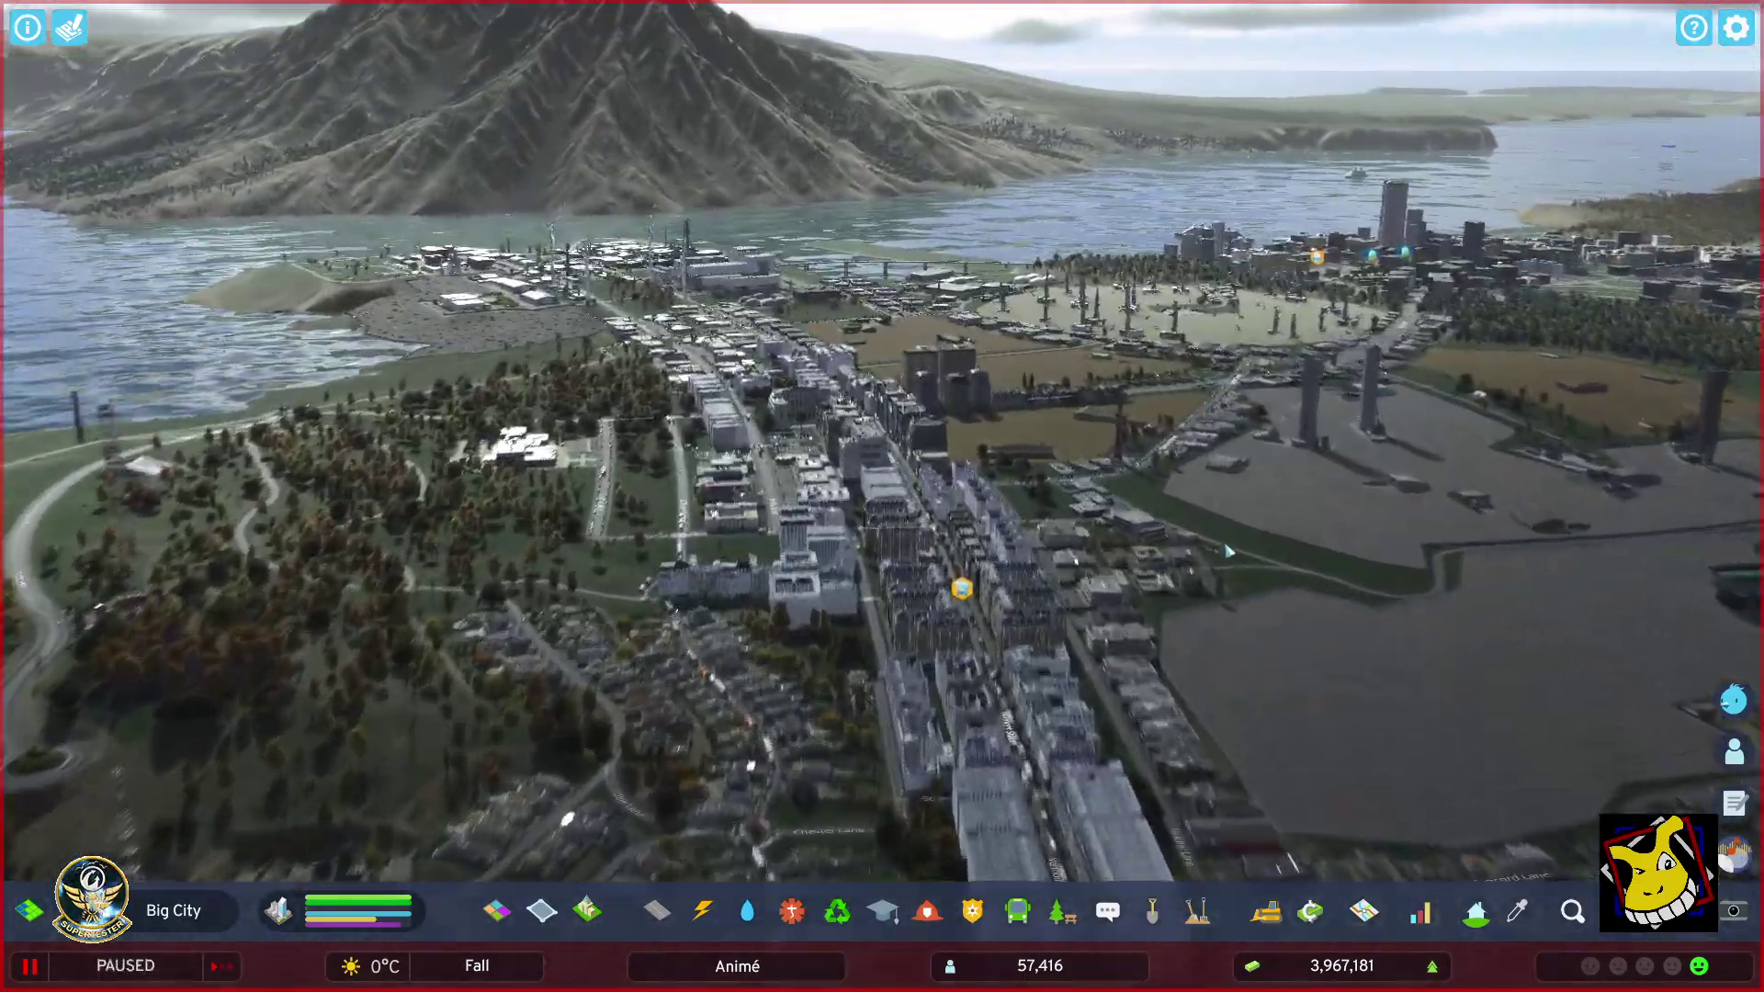
key("e")
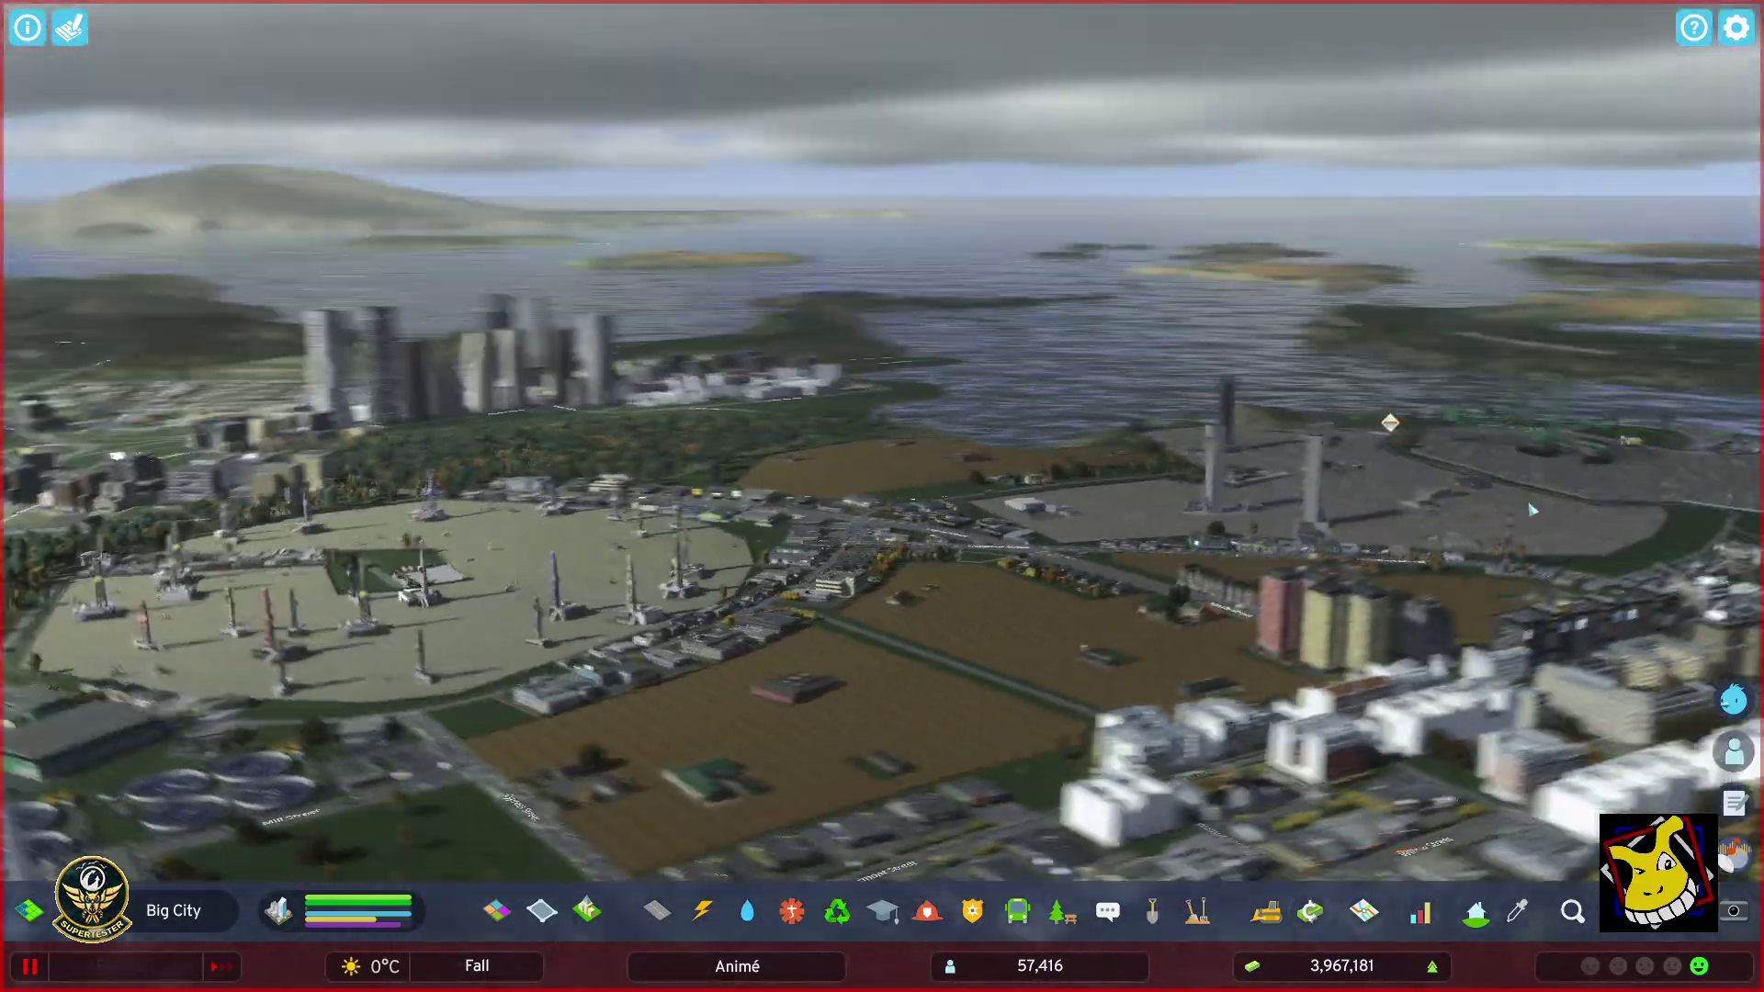
key("w")
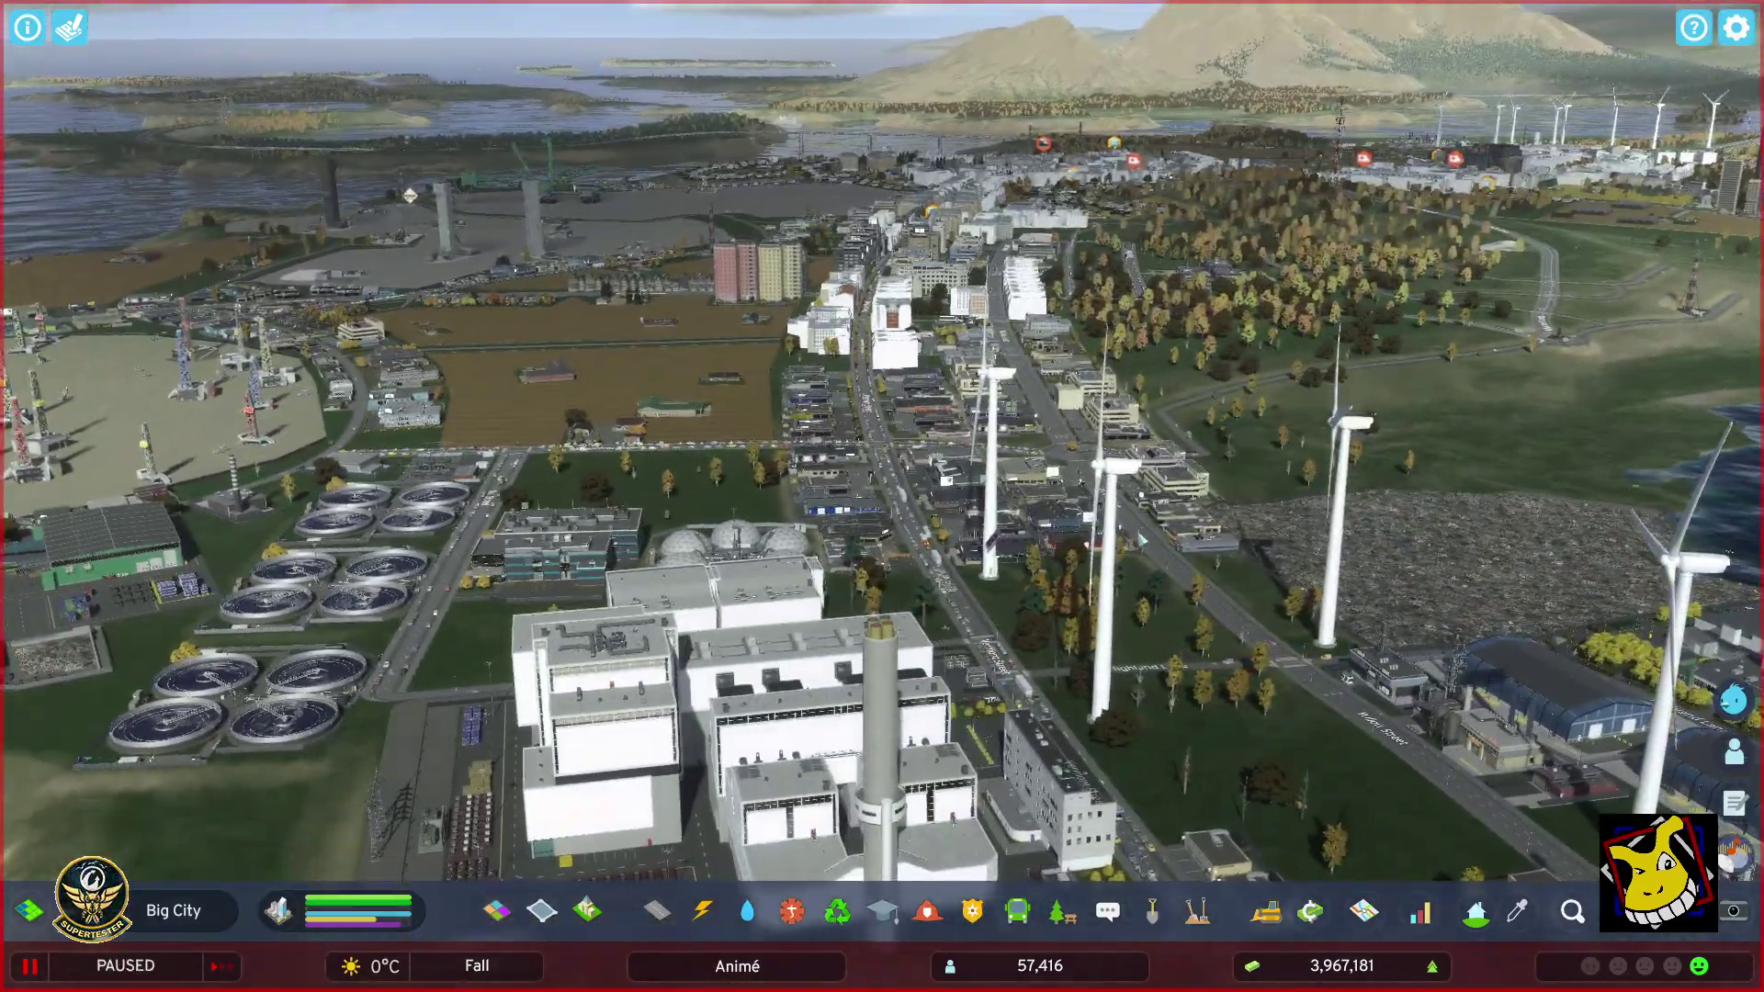
key("q")
key("e")
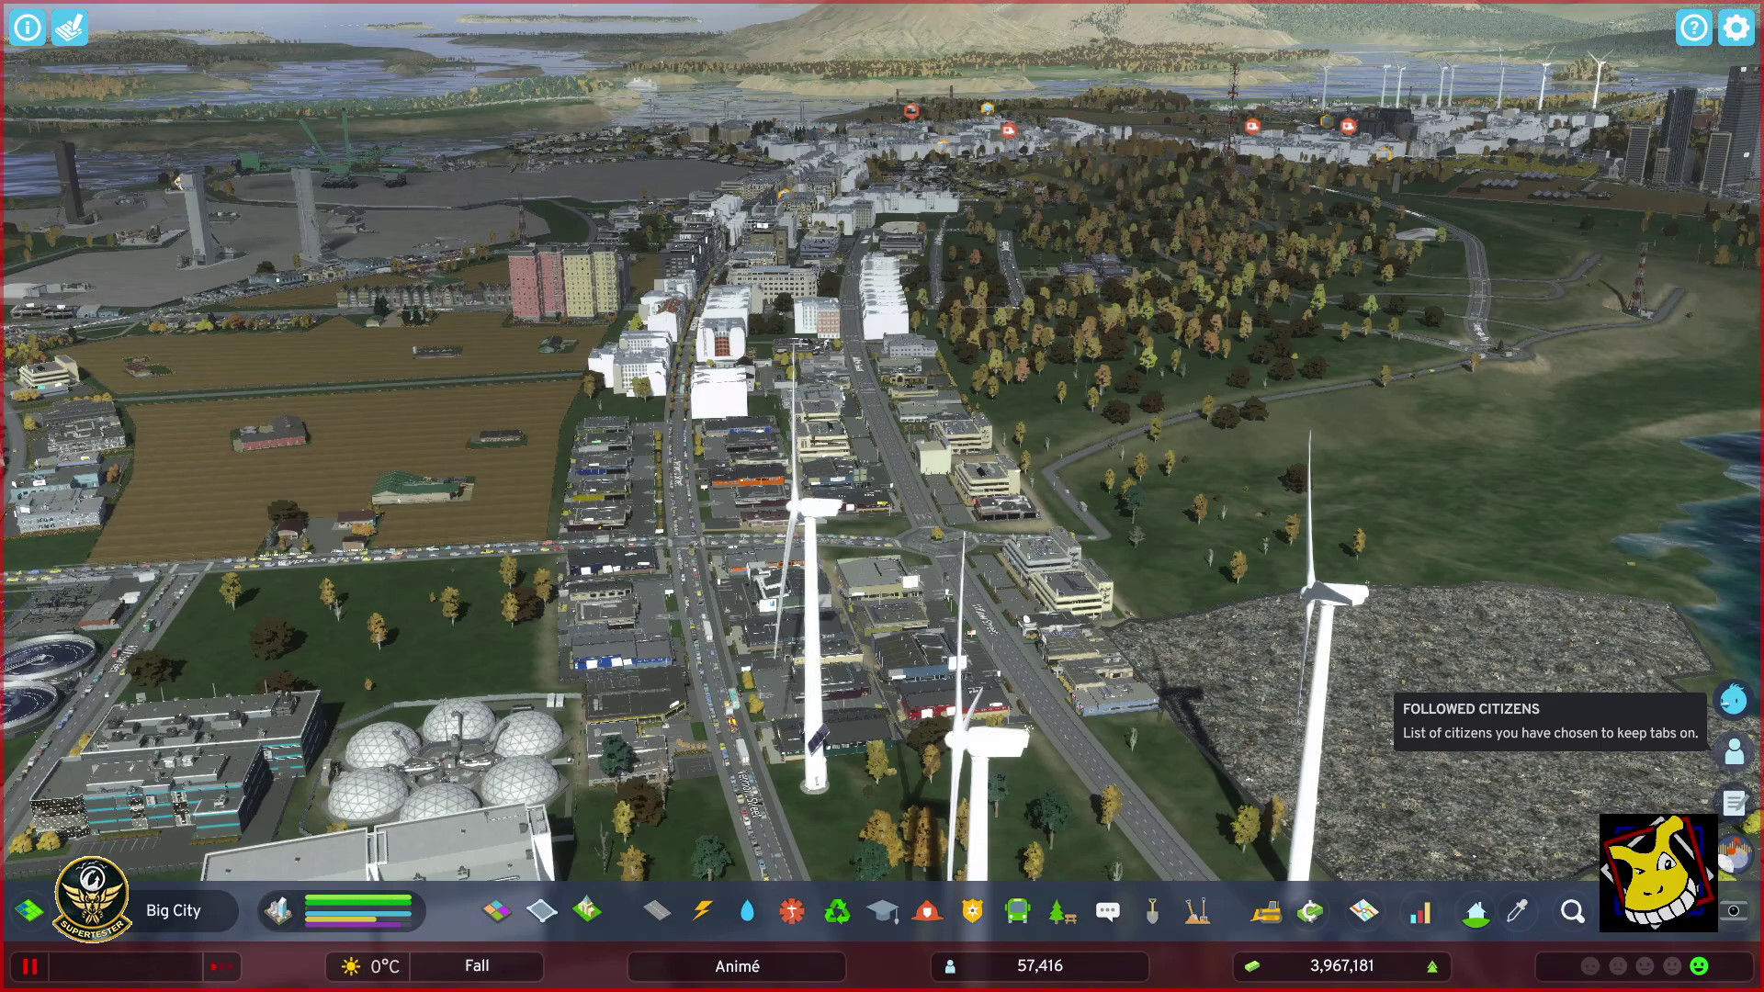
key("super+e")
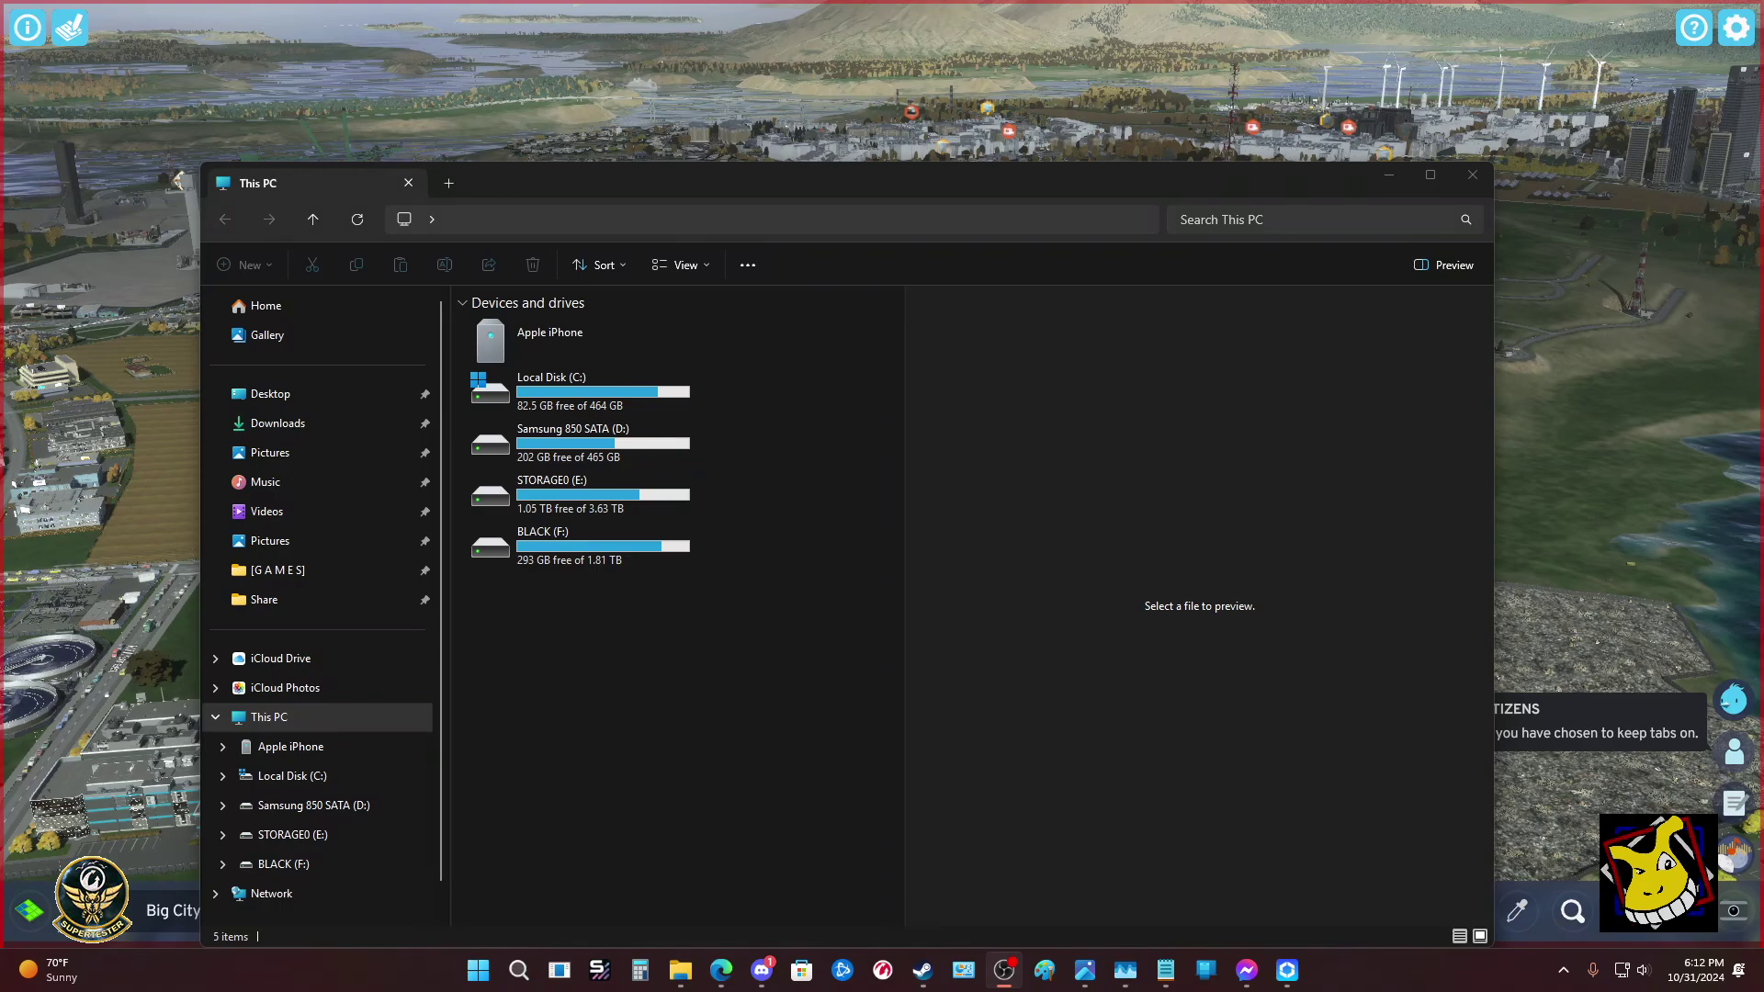
Mute the system sound and bring up Steam's Traffic Breach Statement news post.
key("XF86AudioMute")
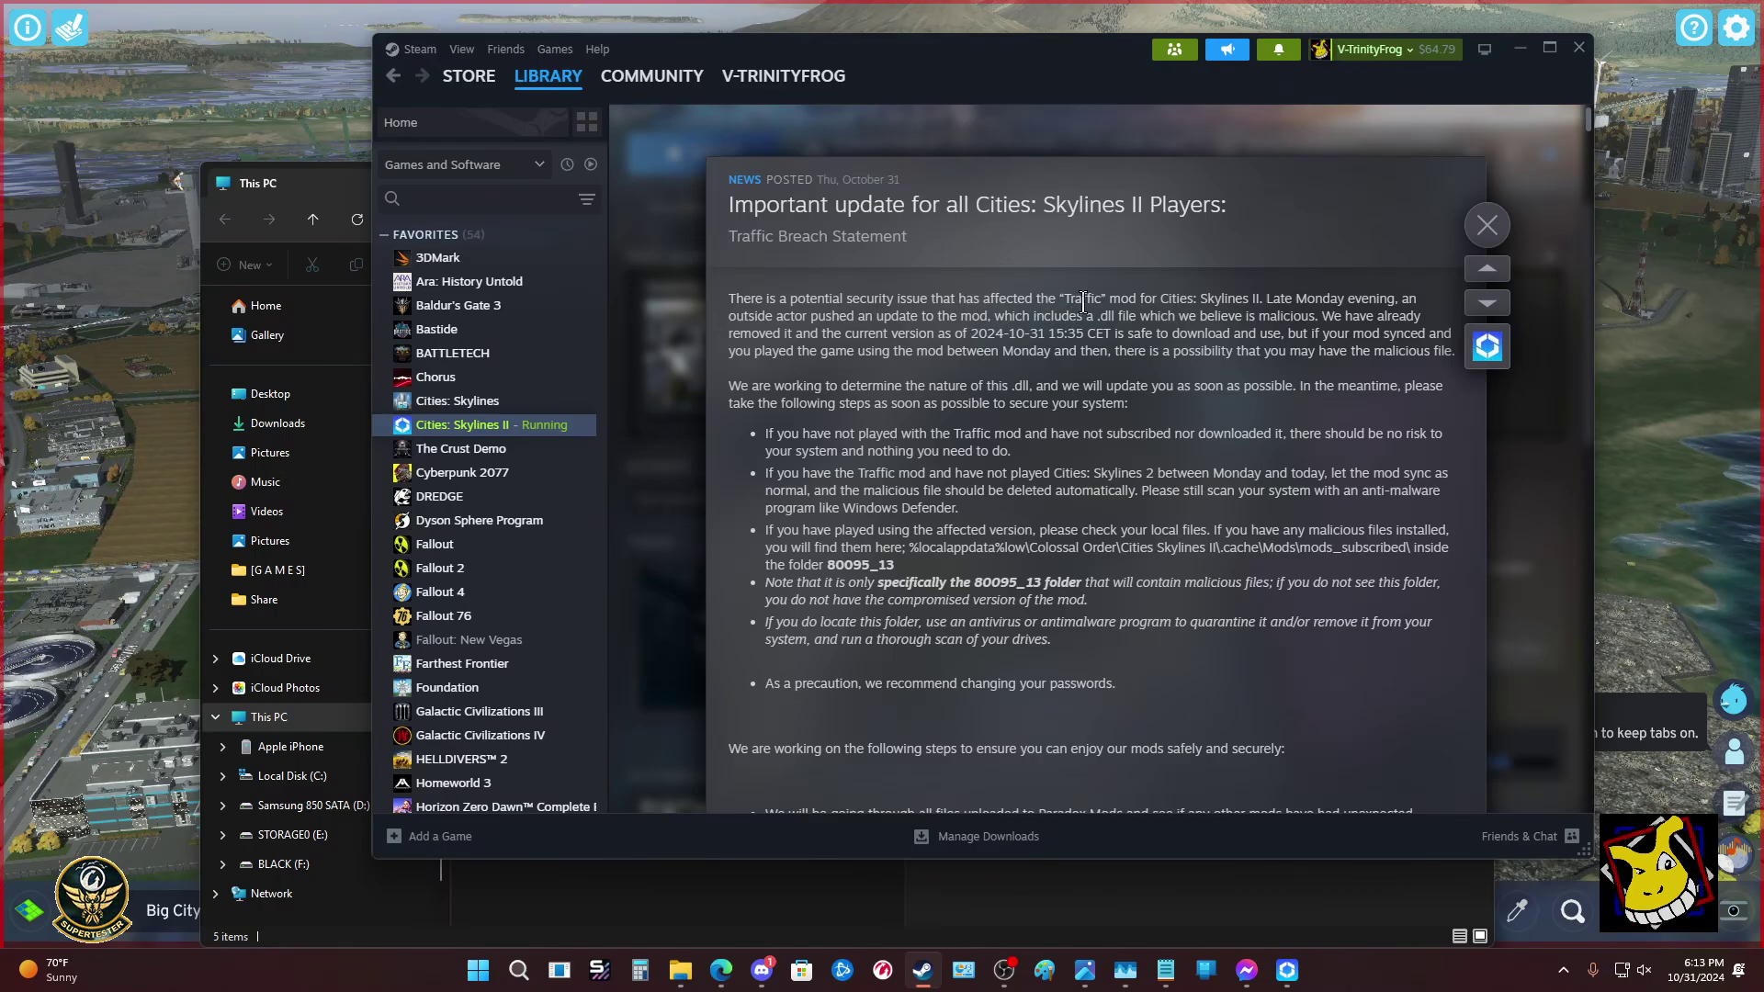
Select the word 'Traffic' in the first paragraph of the breach statement.
left_click_drag(1058, 297, 1111, 297)
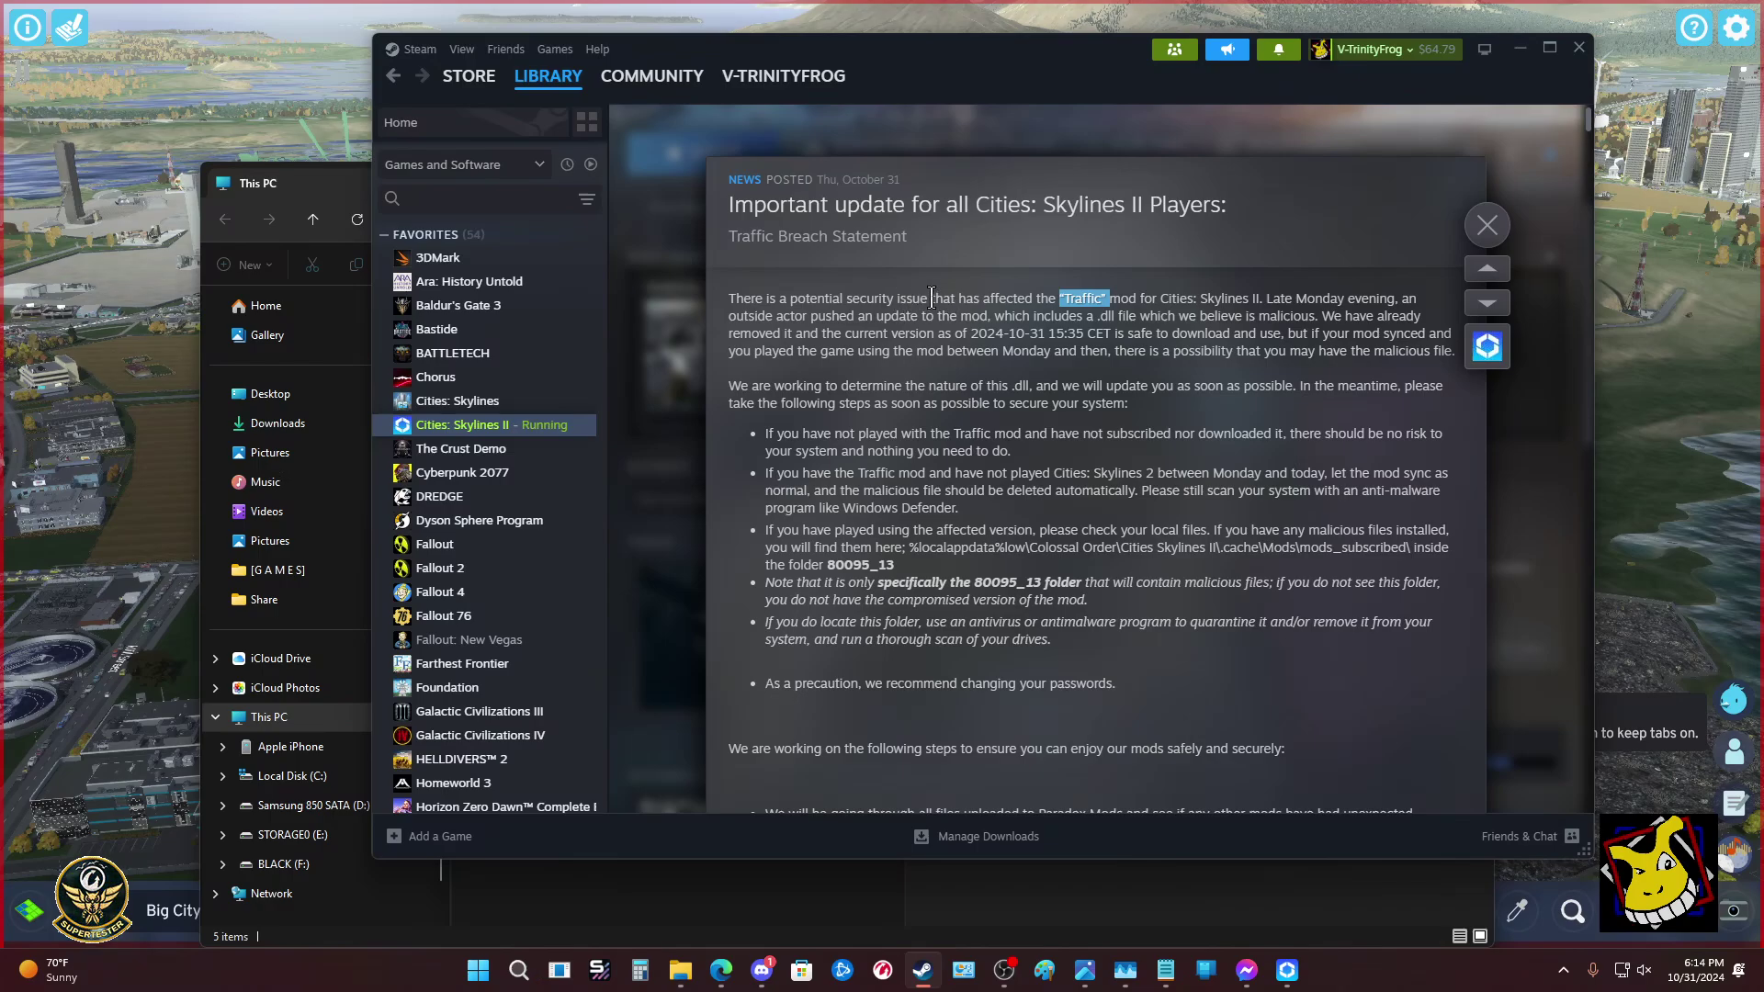
left_click_drag(931, 297, 790, 302)
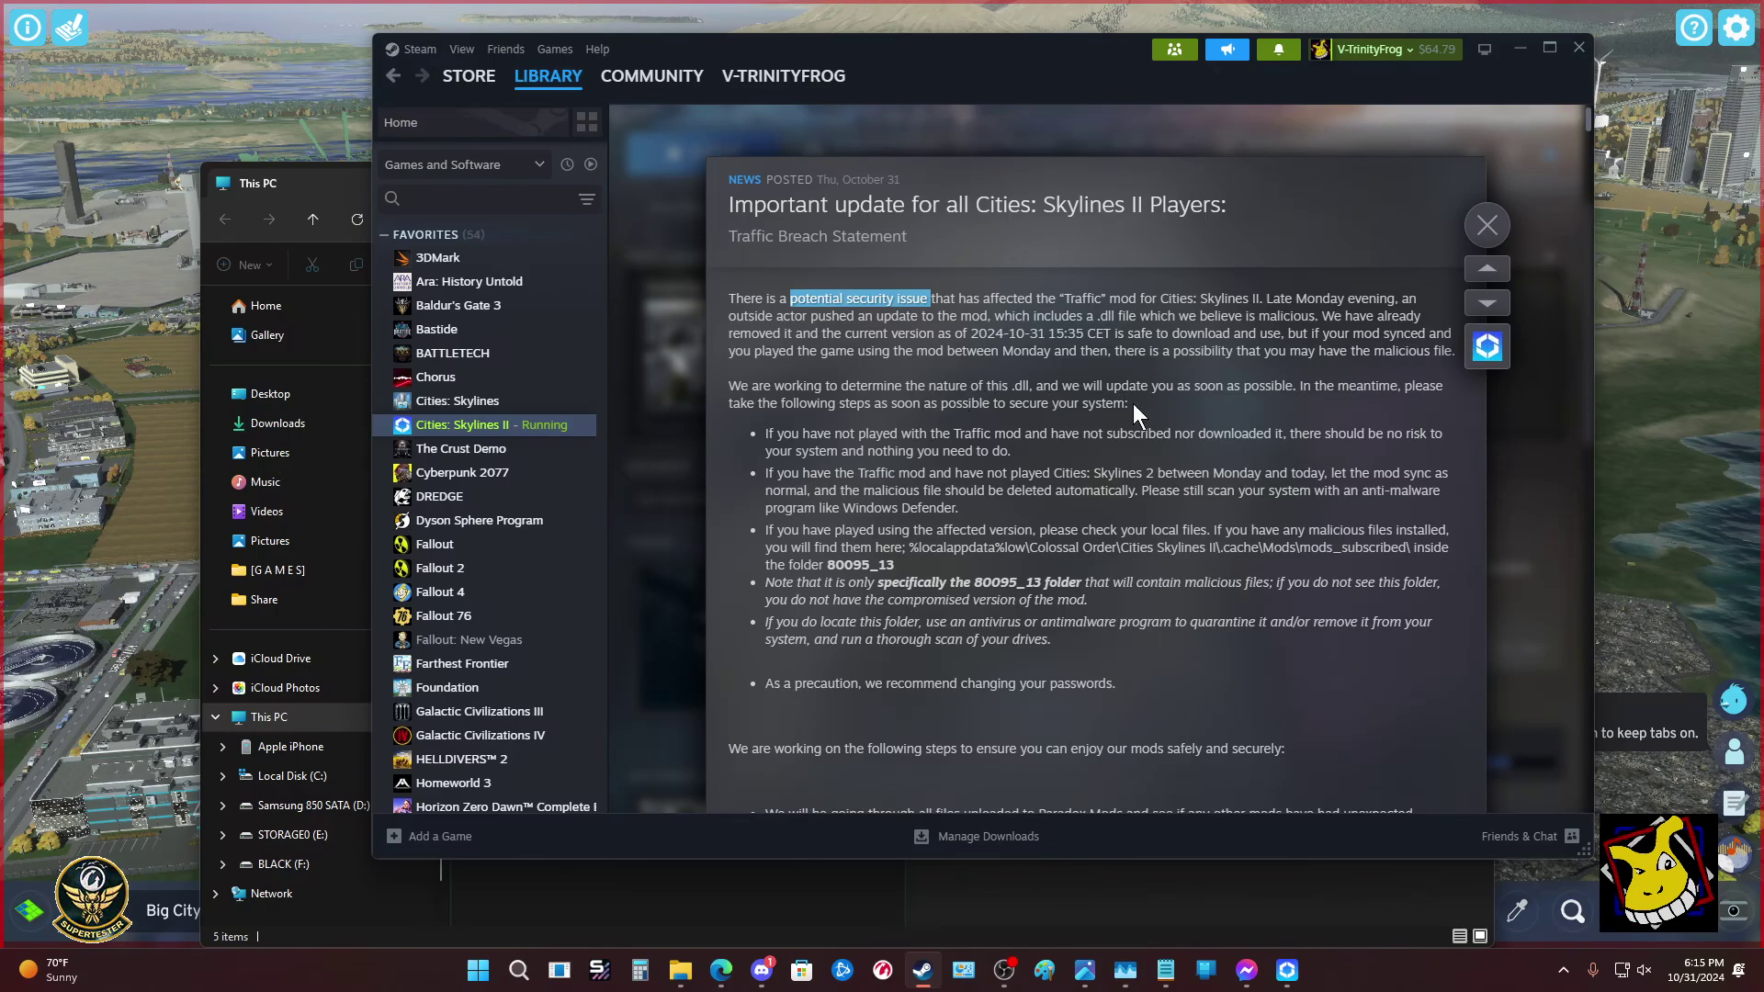
left_click_drag(1132, 404, 997, 404)
left_click(1093, 476)
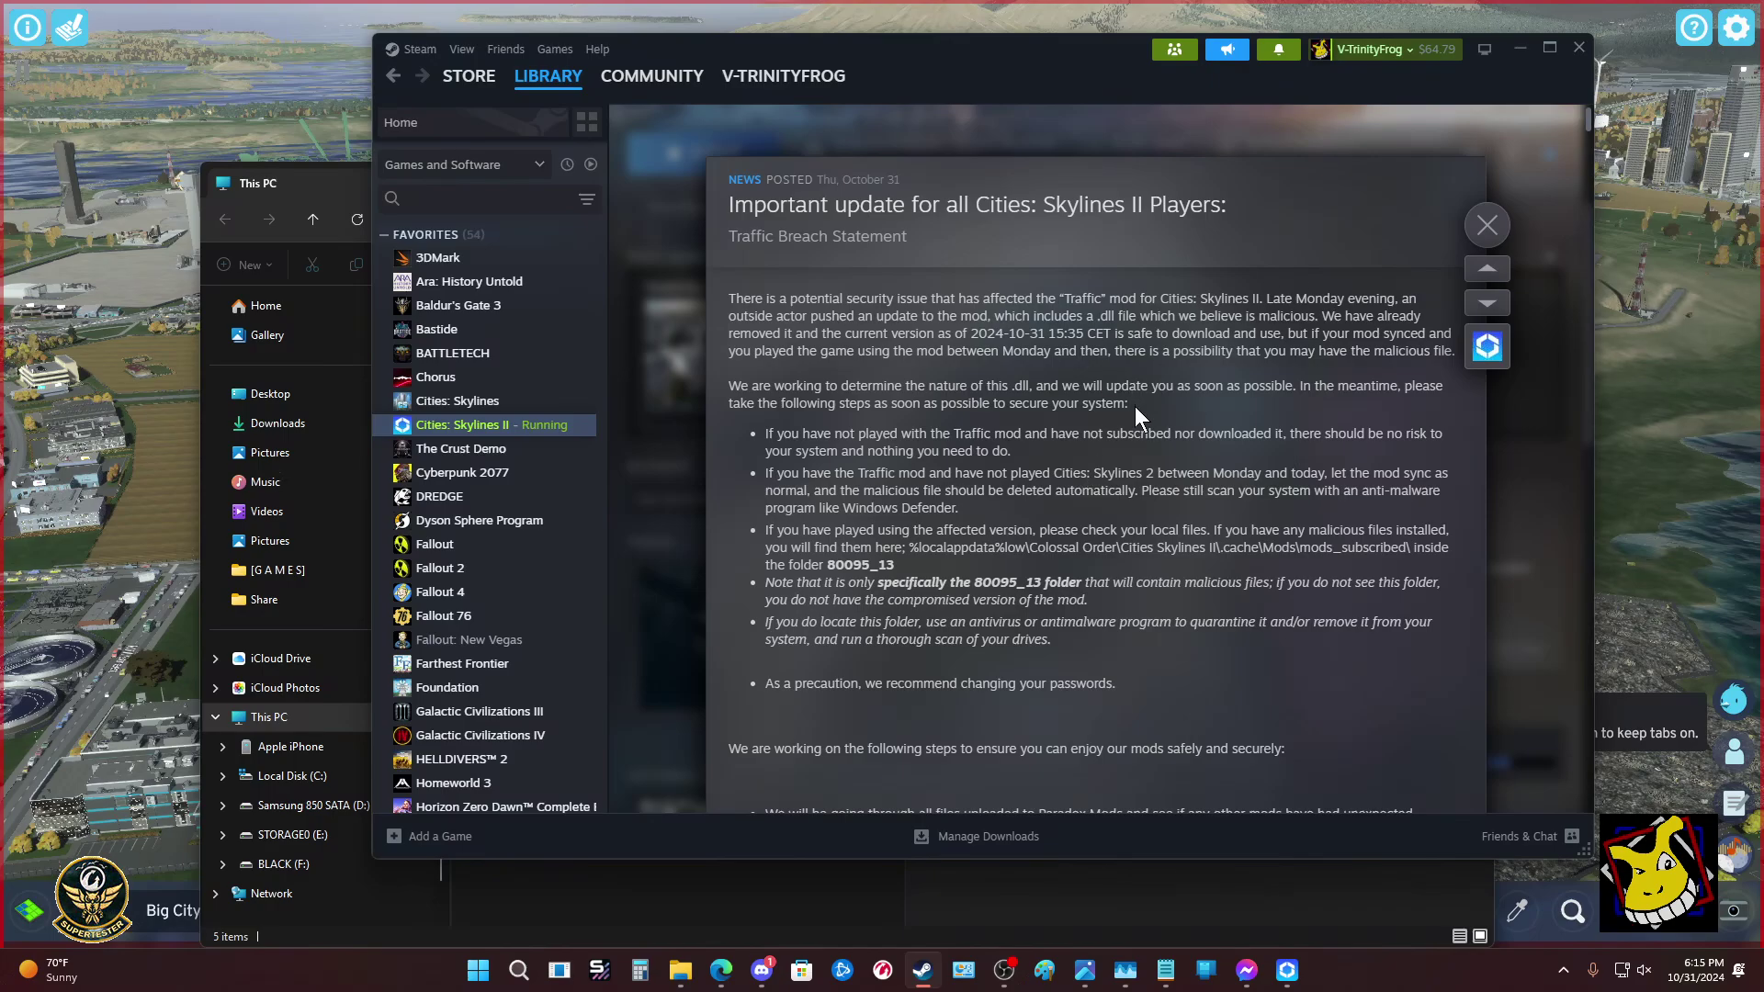
left_click_drag(1134, 406, 726, 386)
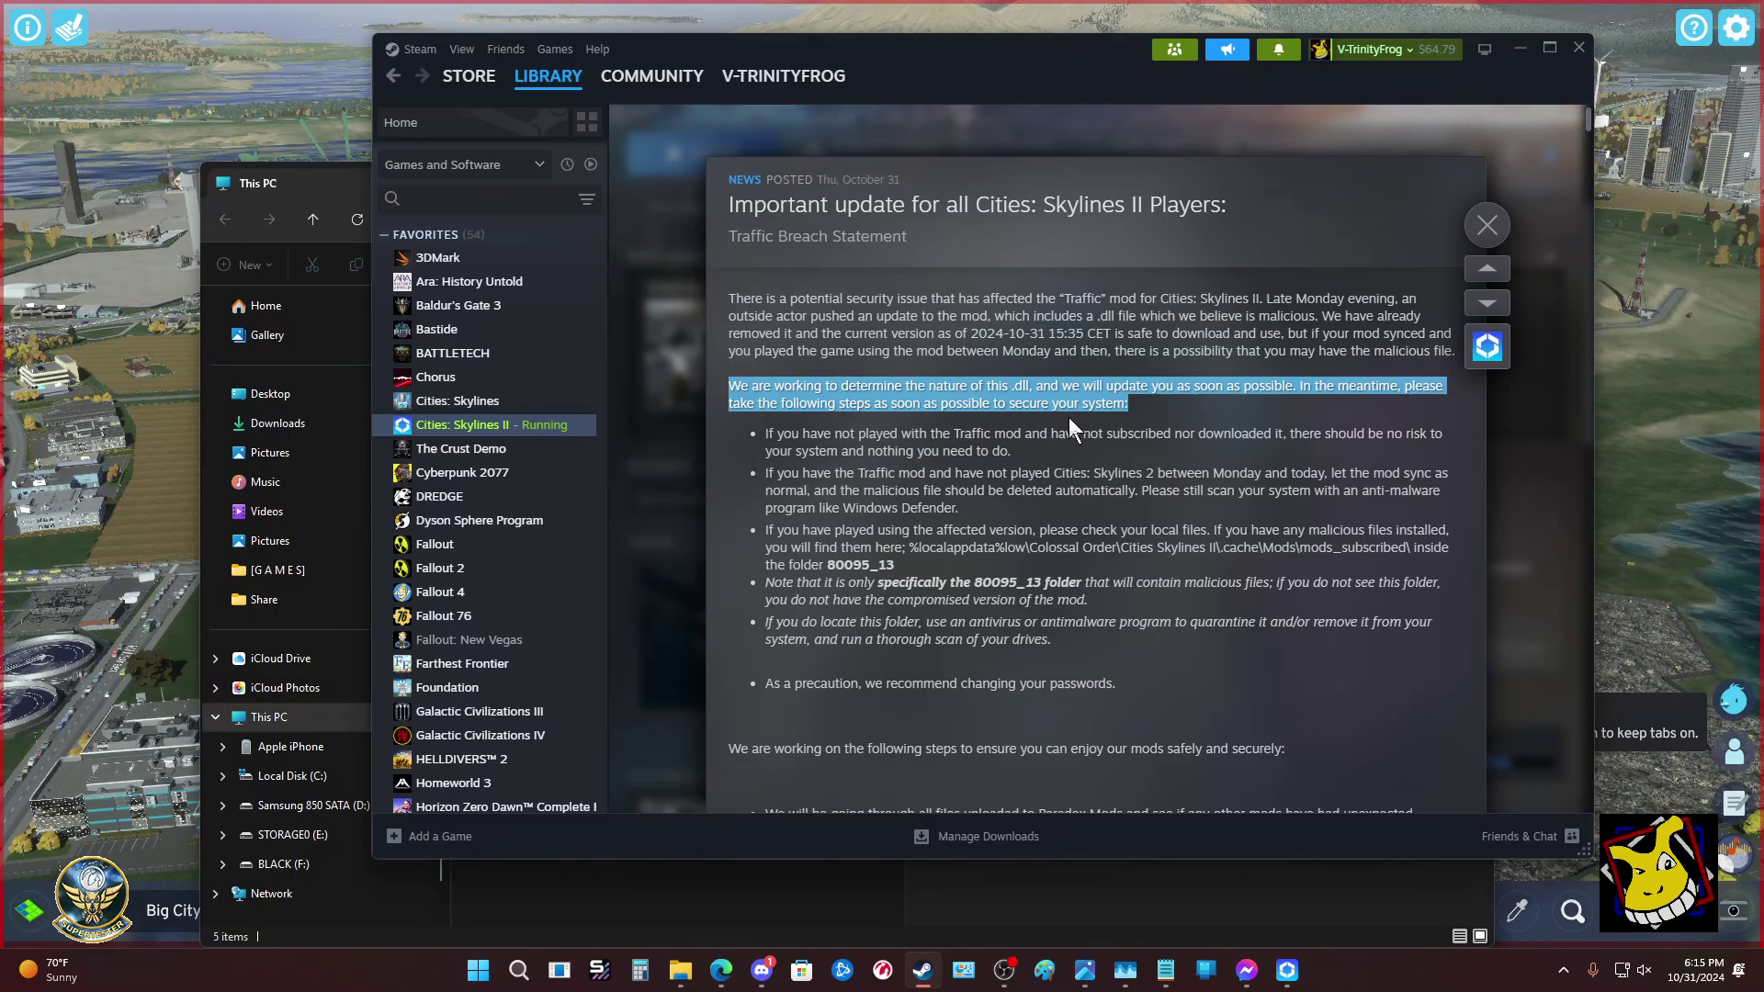
left_click(1049, 450)
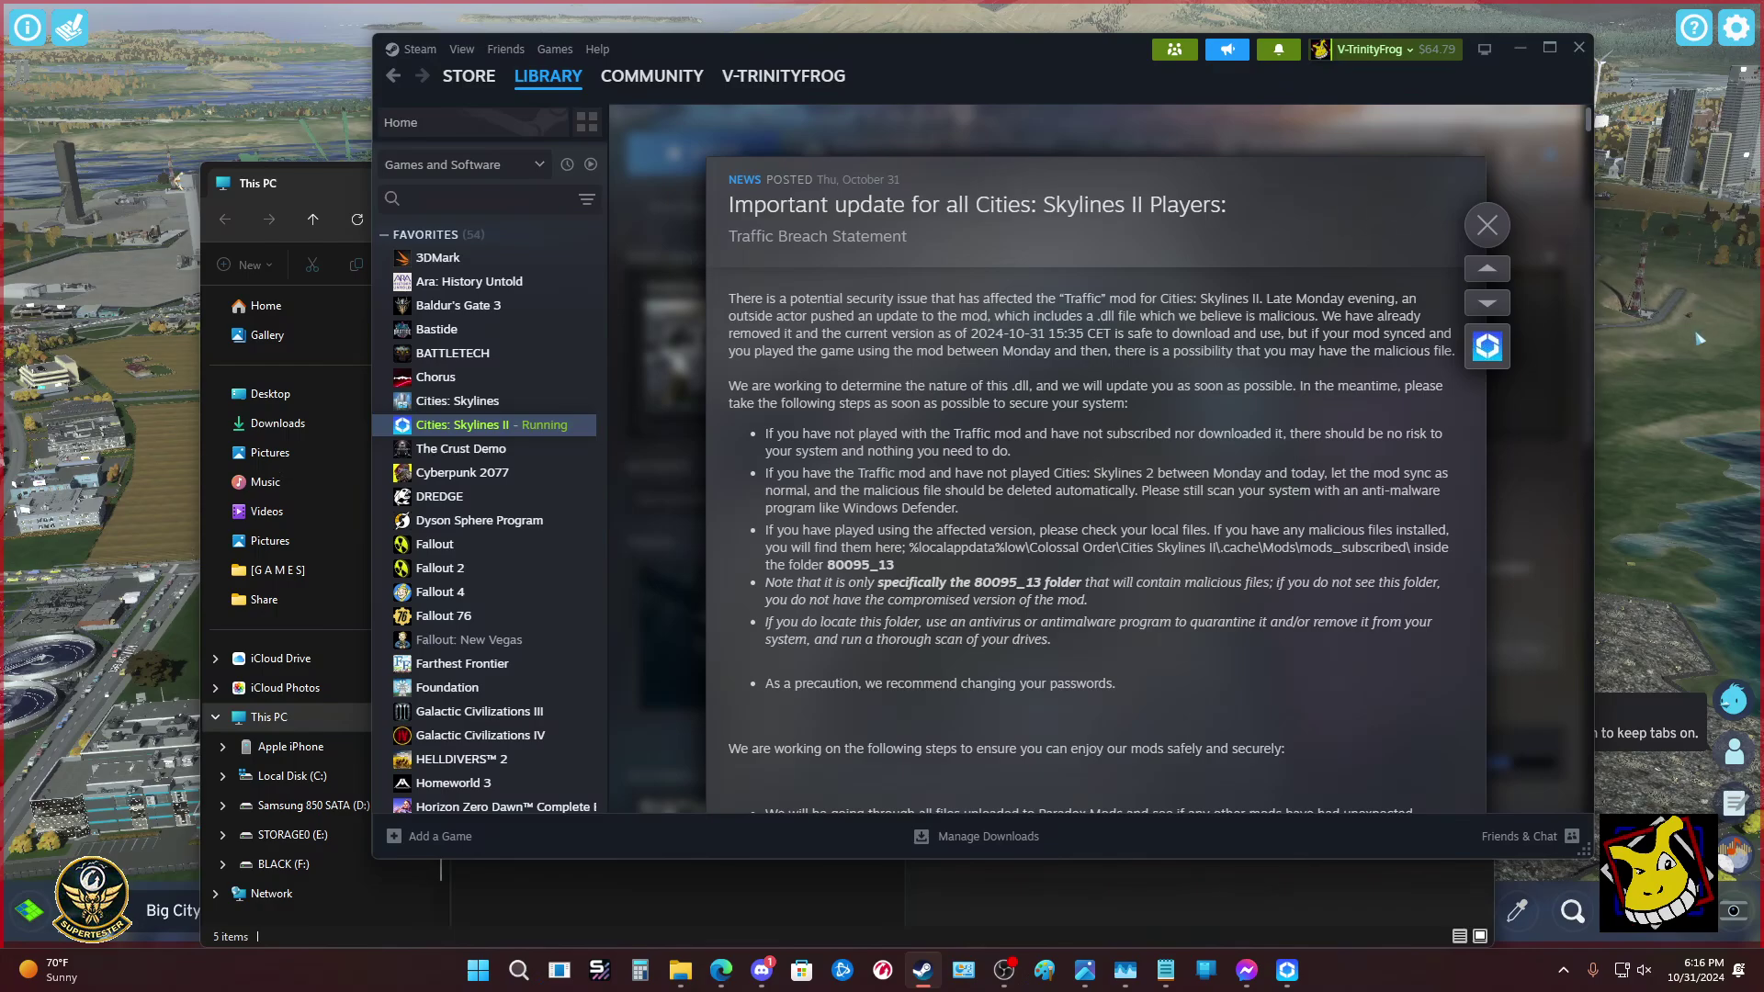
Exit Cities: Skylines II from its pause menu, confirm, and return to the desktop.
key("alt+Tab")
left_click(1736, 28)
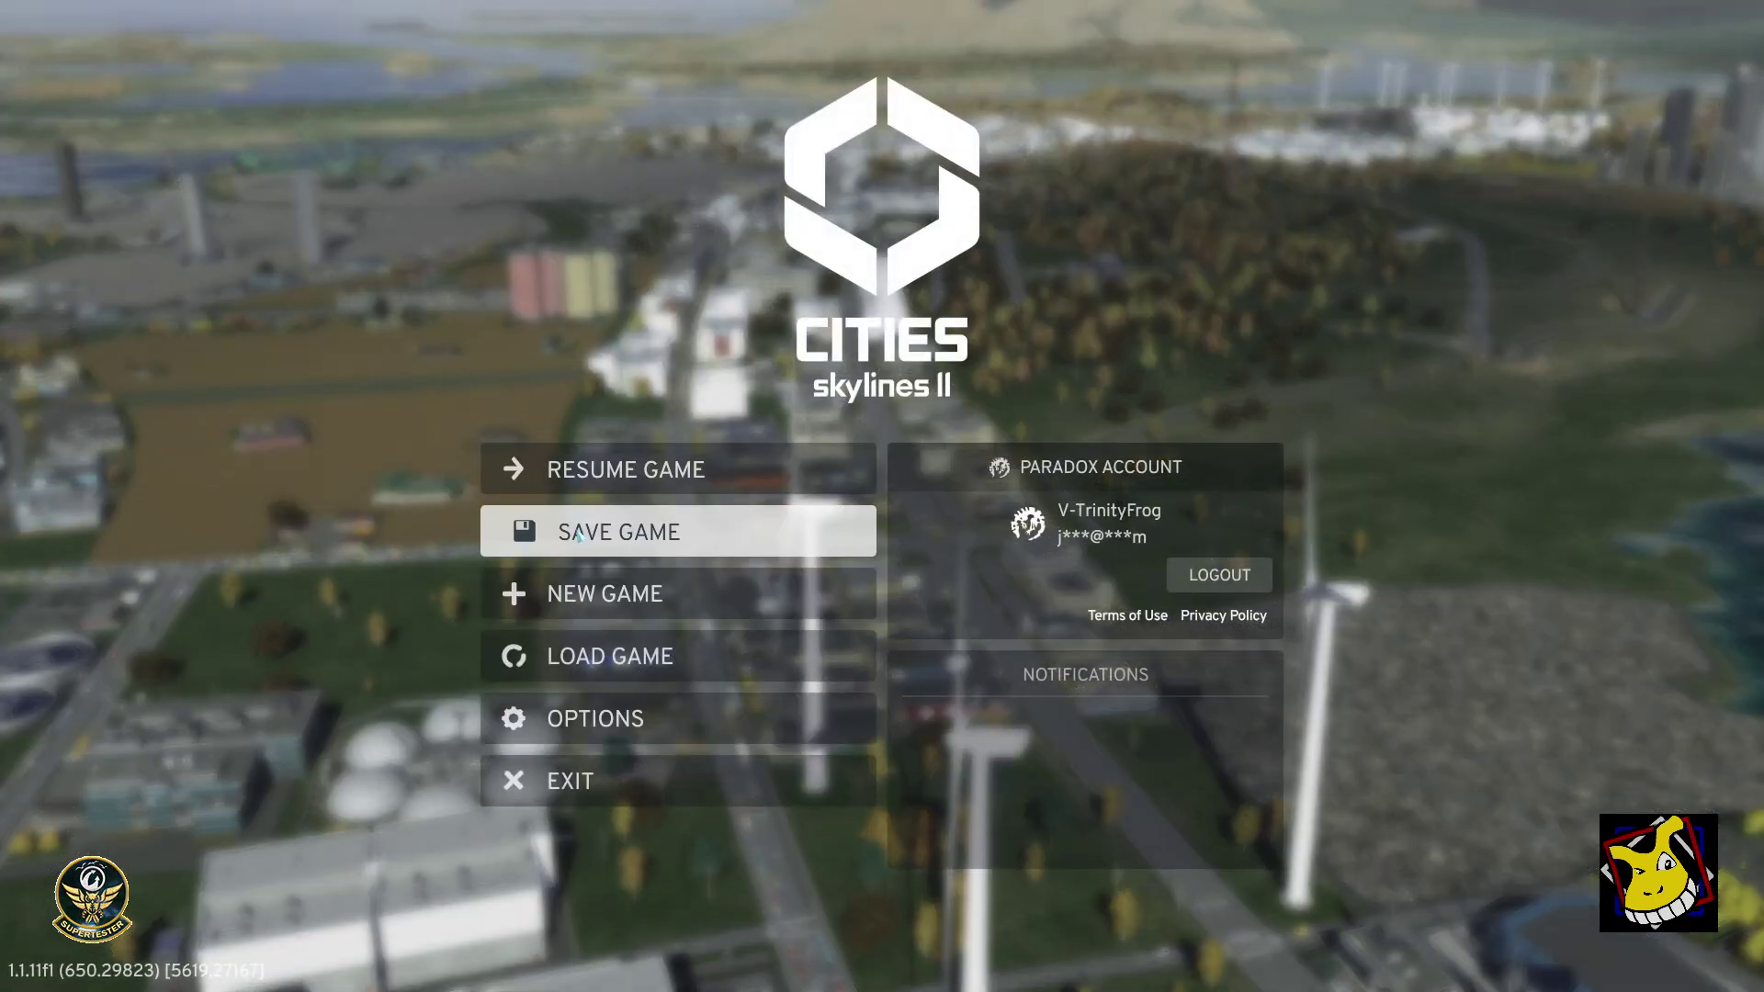
left_click(613, 783)
left_click(766, 577)
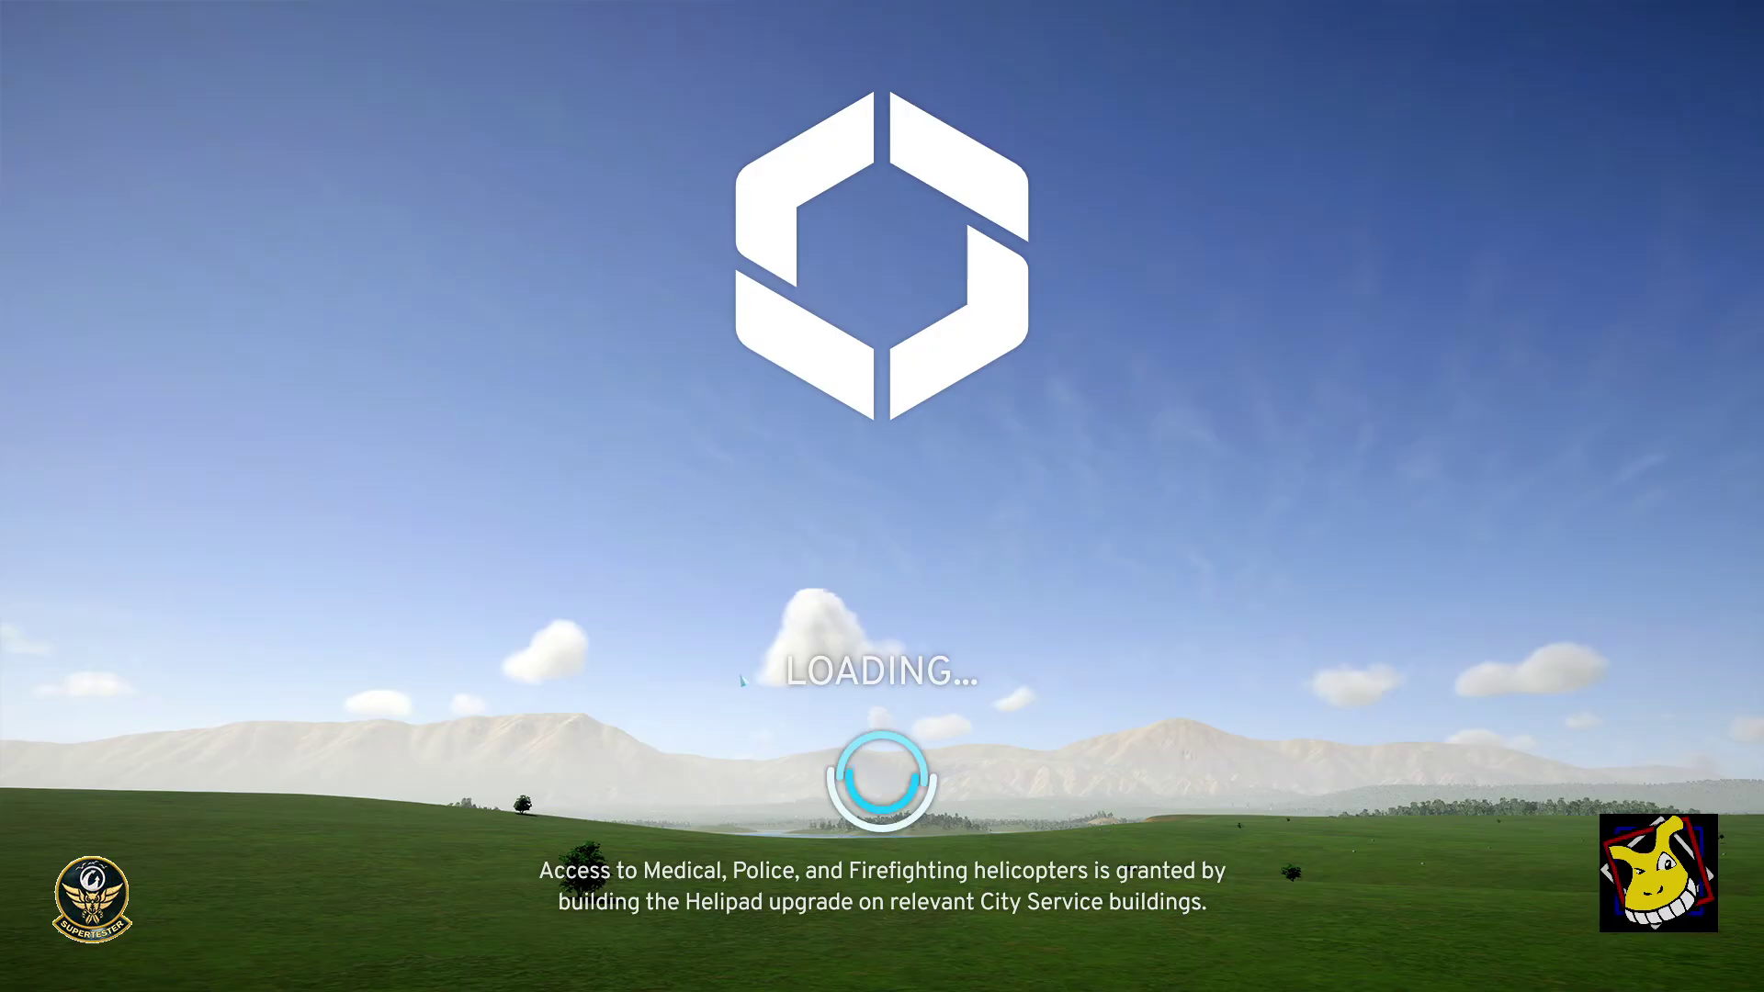
key("alt+Tab")
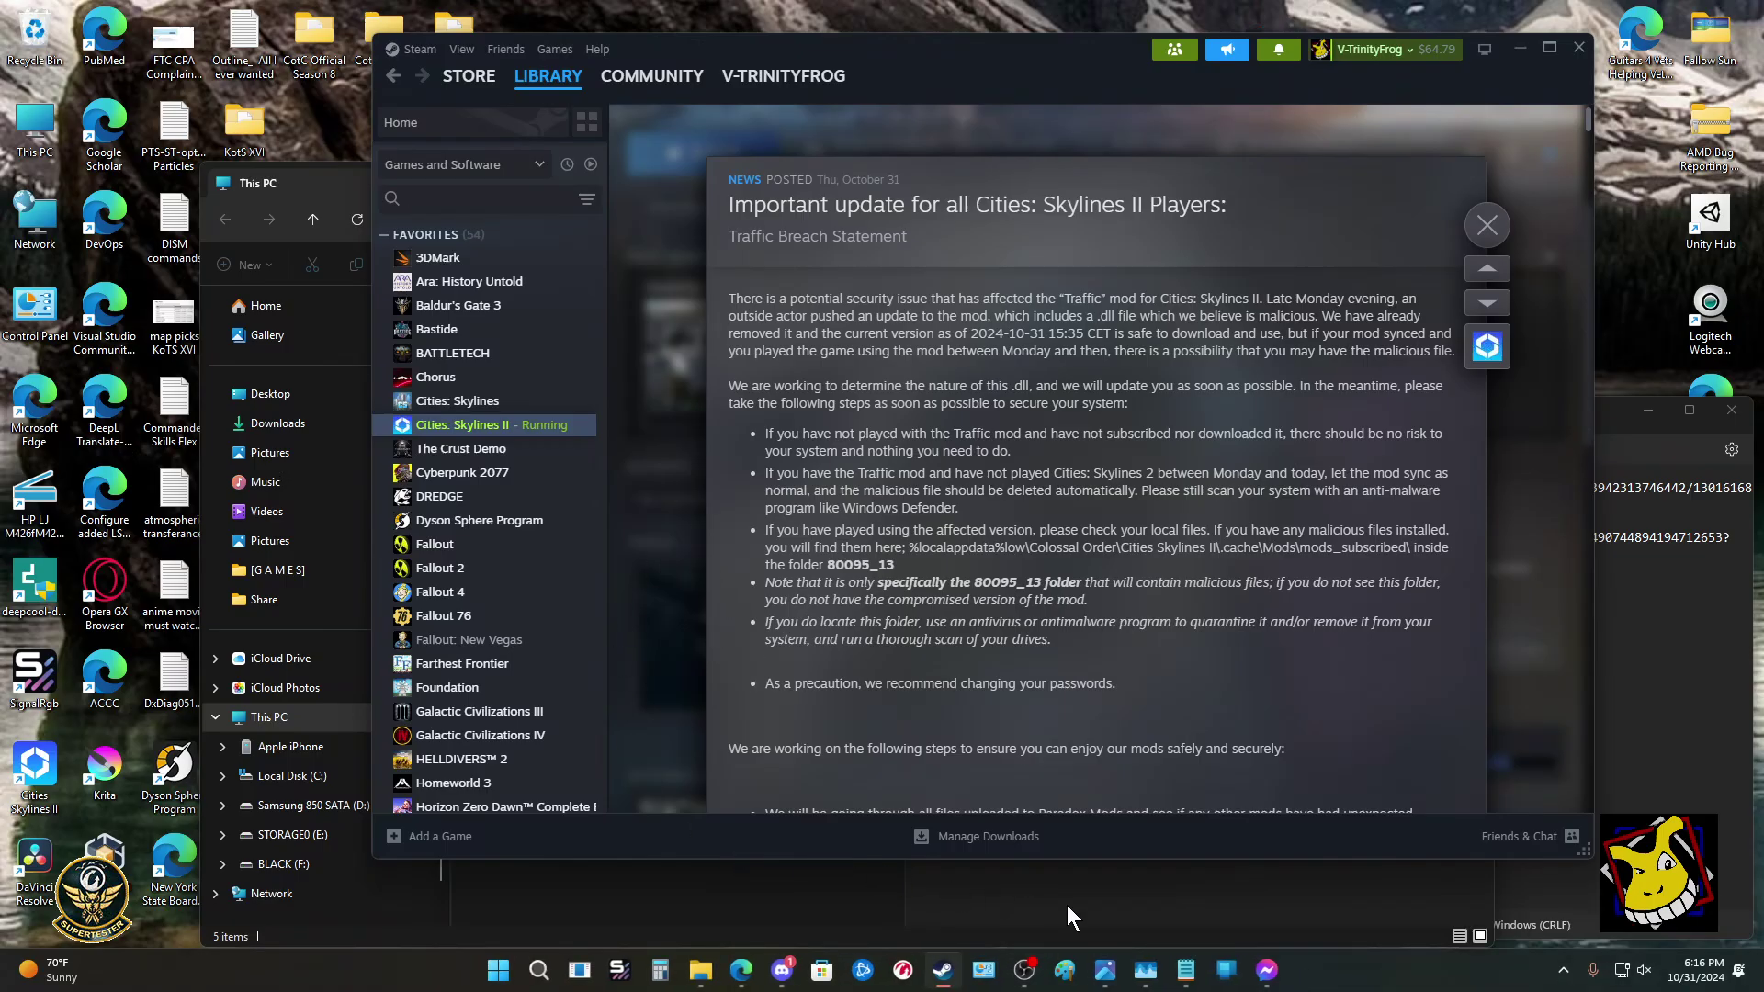
left_click(697, 924)
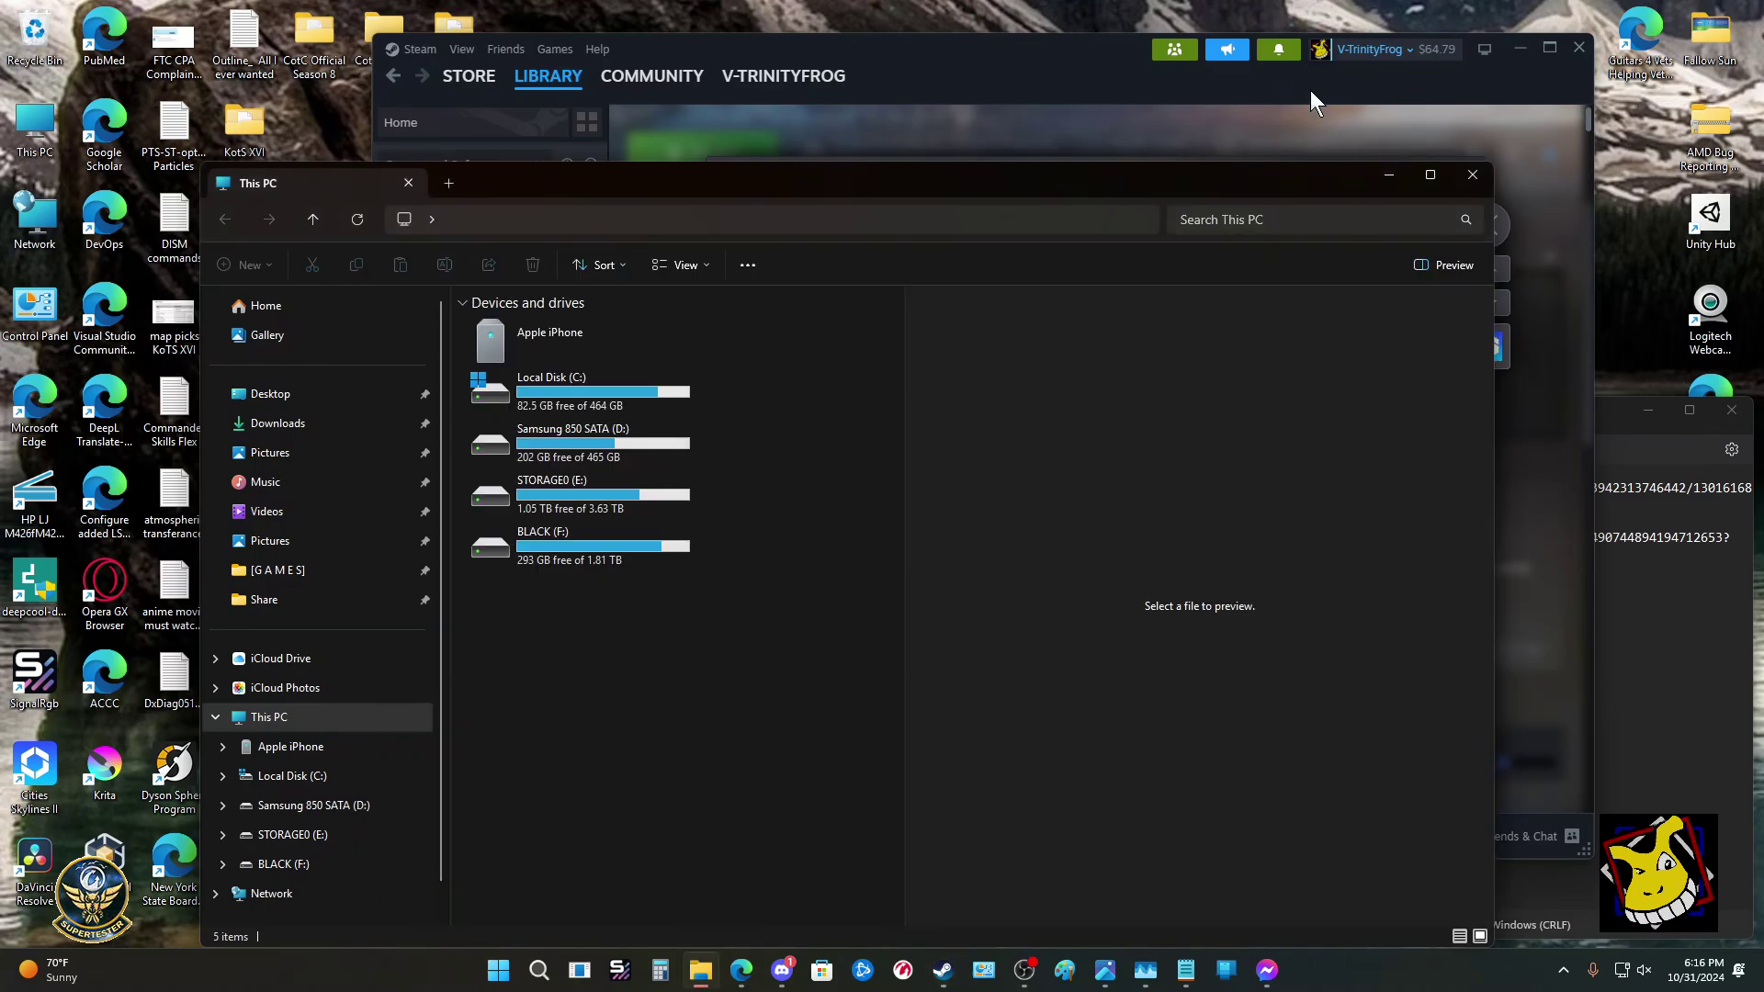
left_click(1052, 67)
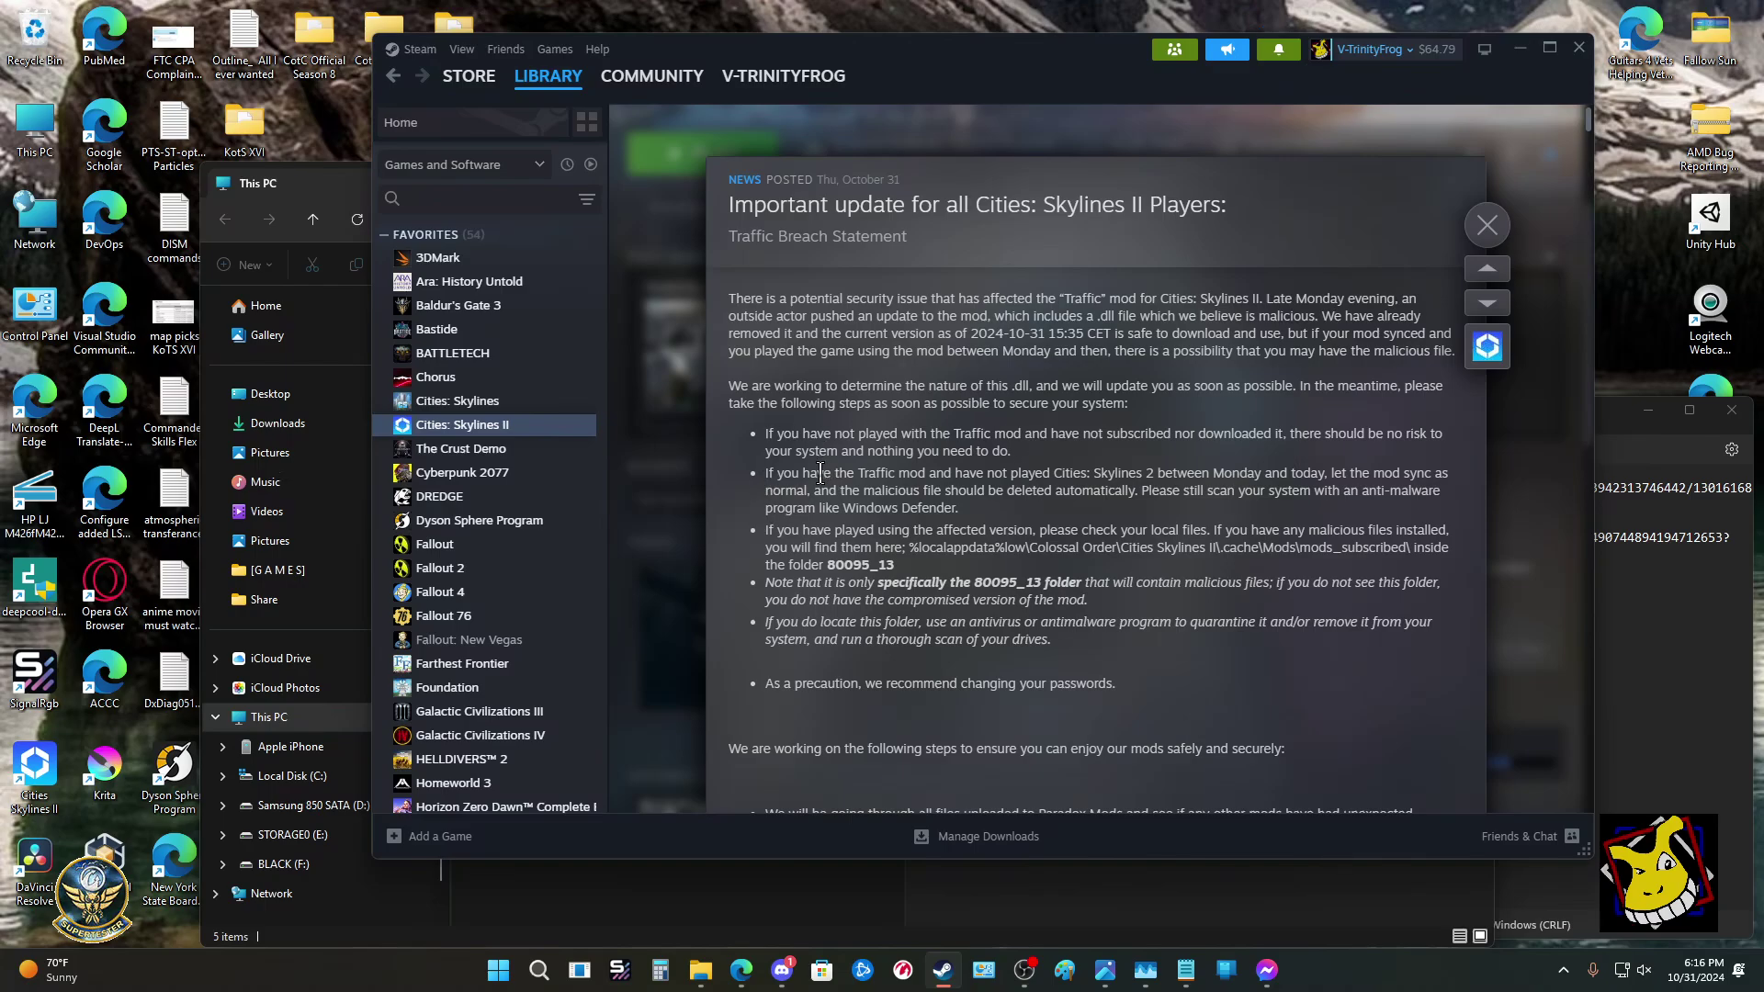
Highlight the first two bullets, then the sentence advising a Windows Defender system scan.
left_click_drag(823, 474, 1197, 475)
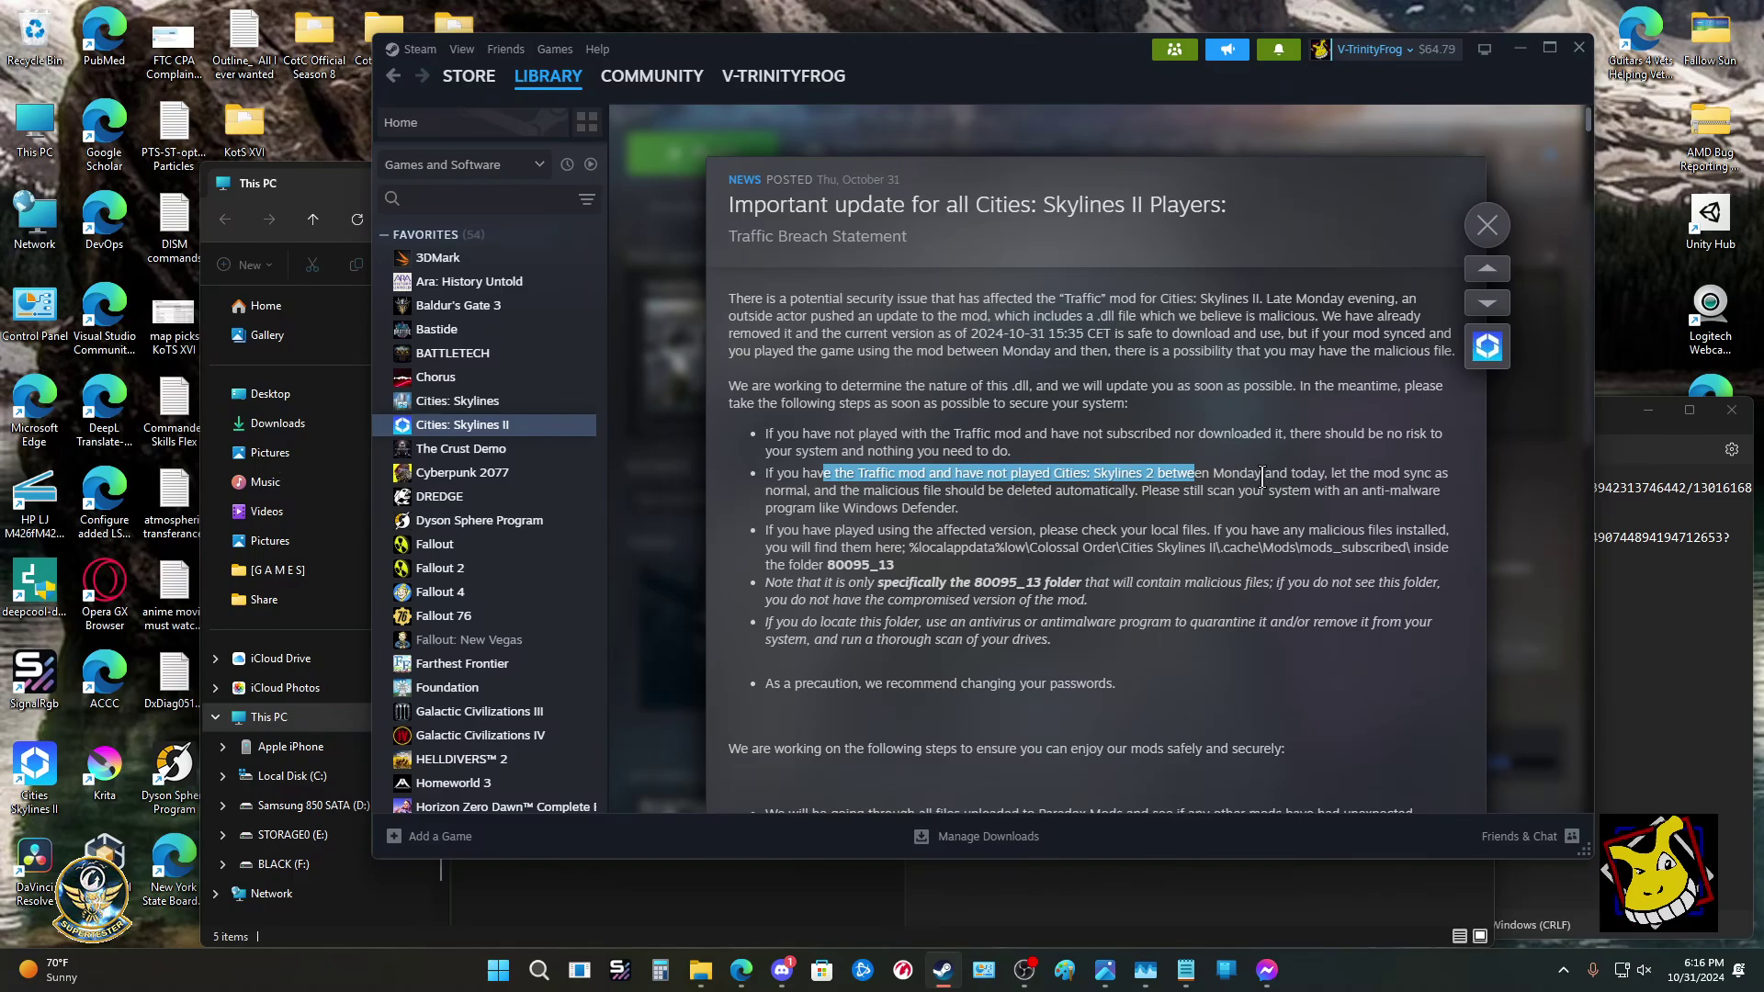
mouse_move(1223, 475)
left_mouse_down()
mouse_move(1326, 473)
mouse_move(1215, 477)
left_mouse_up()
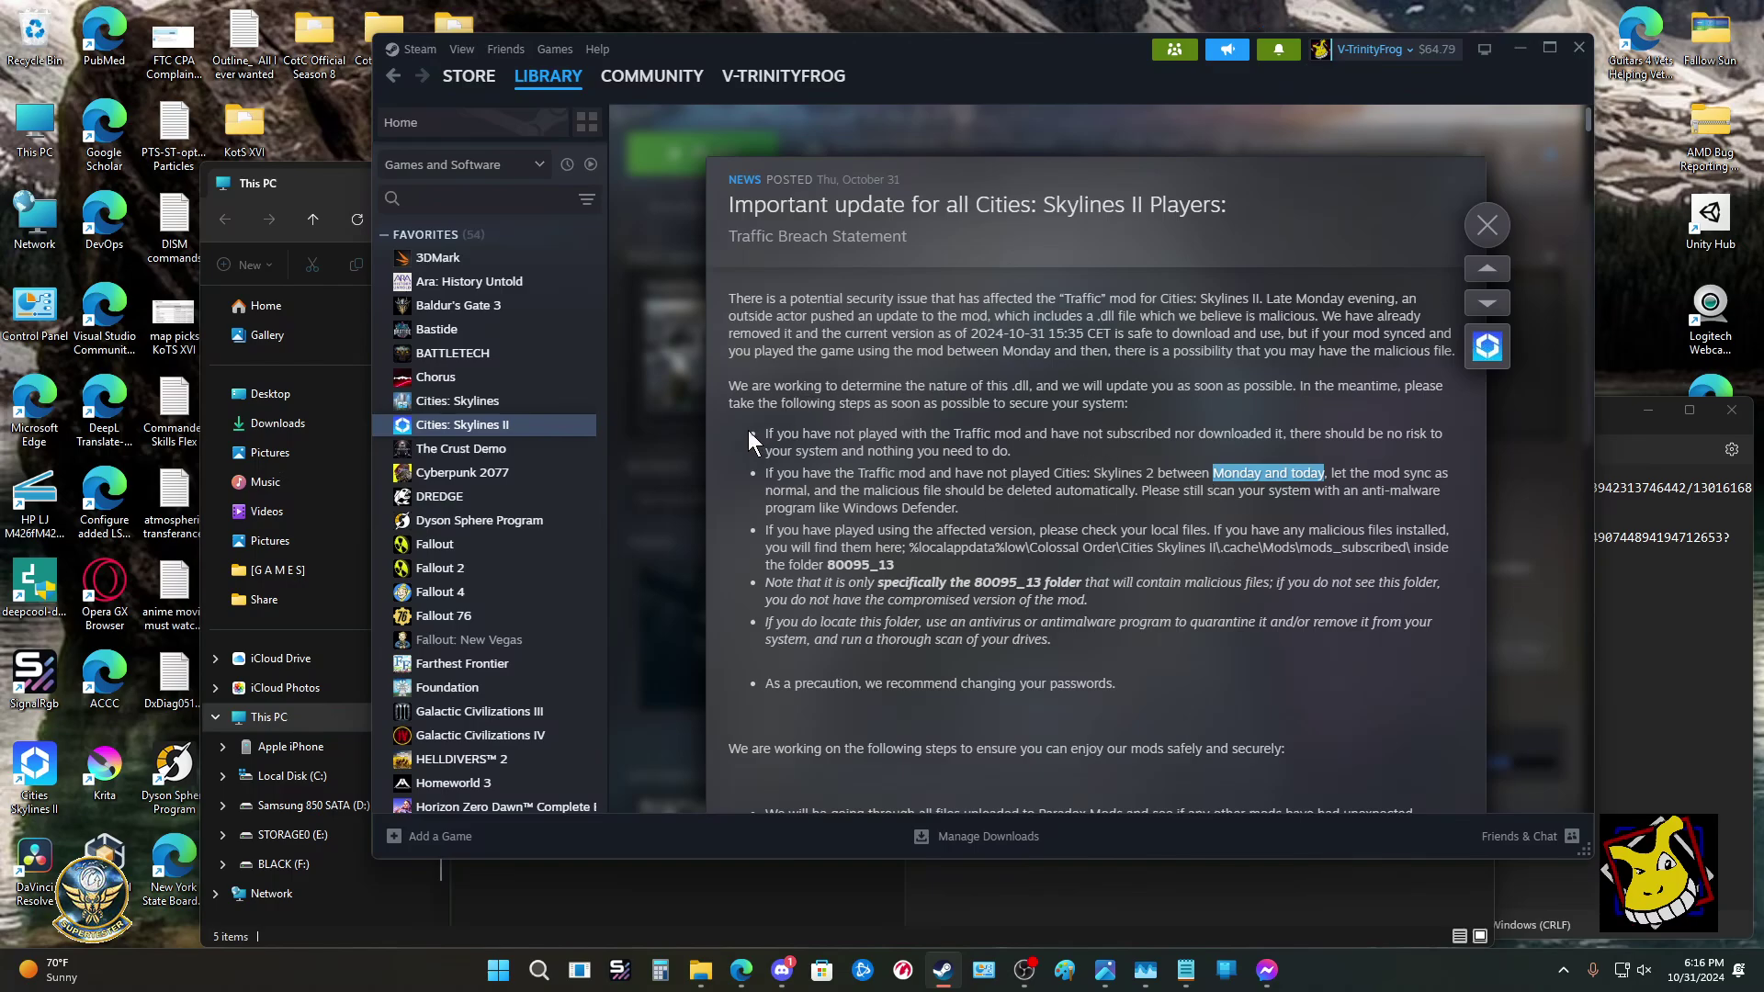
left_click_drag(747, 430, 1117, 505)
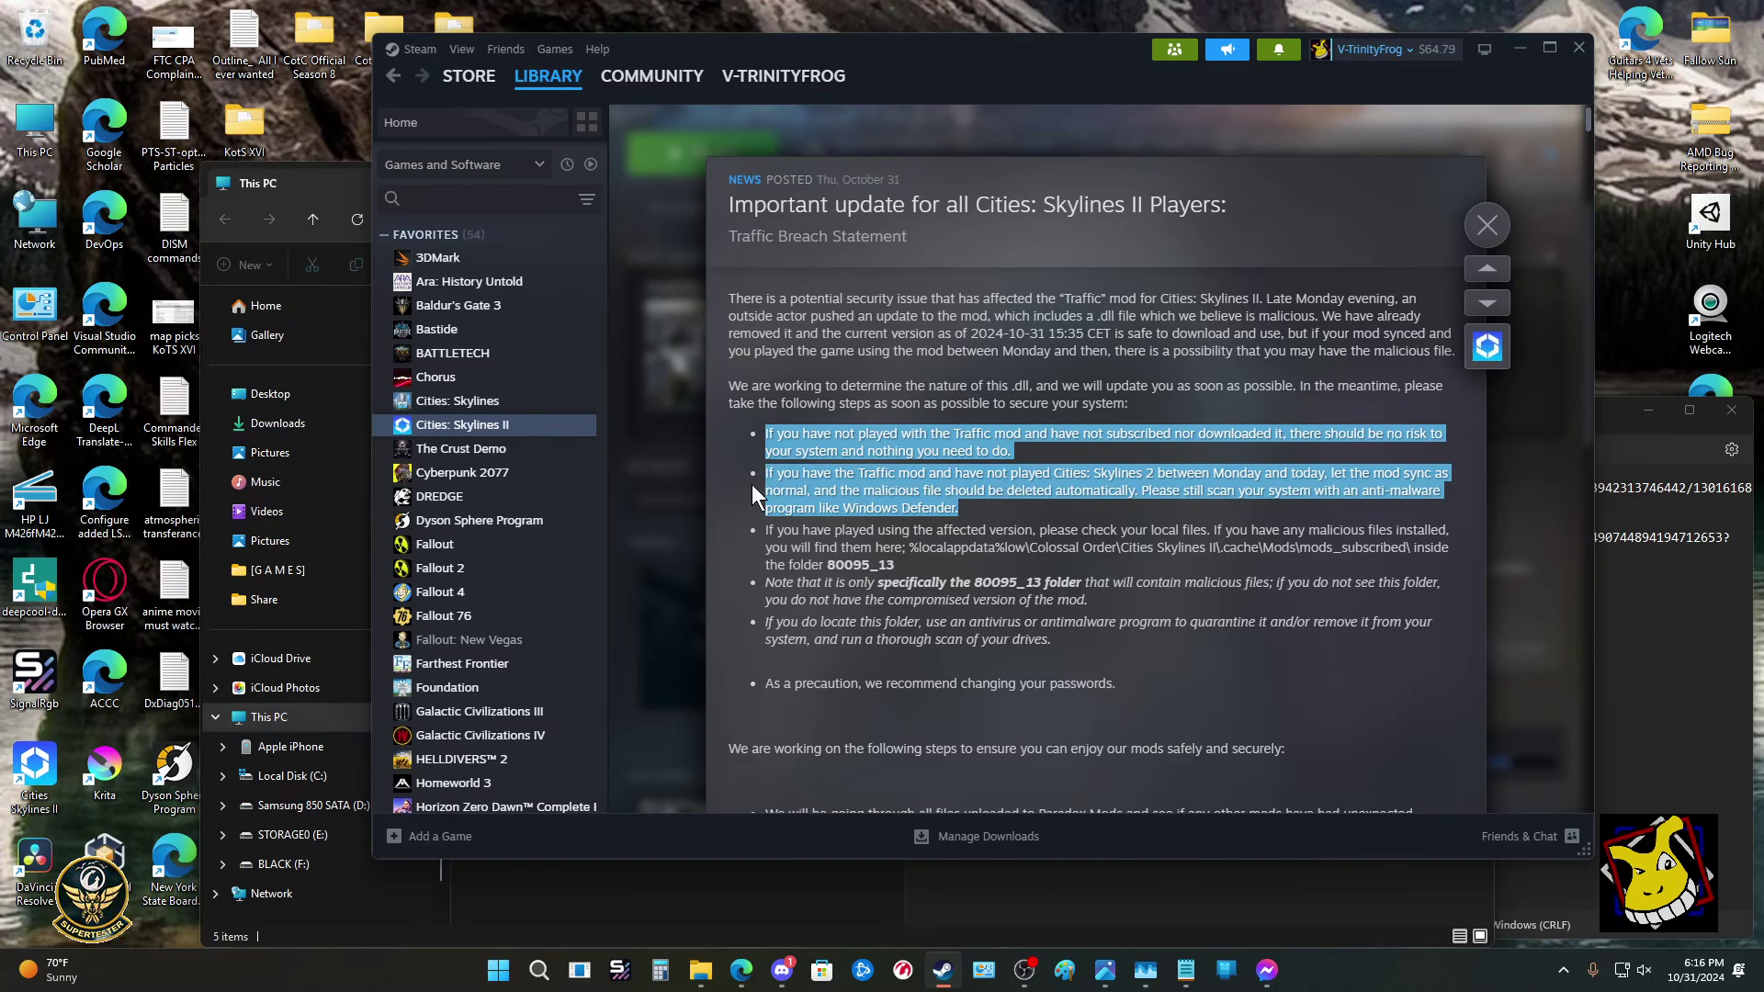
left_click(1037, 520)
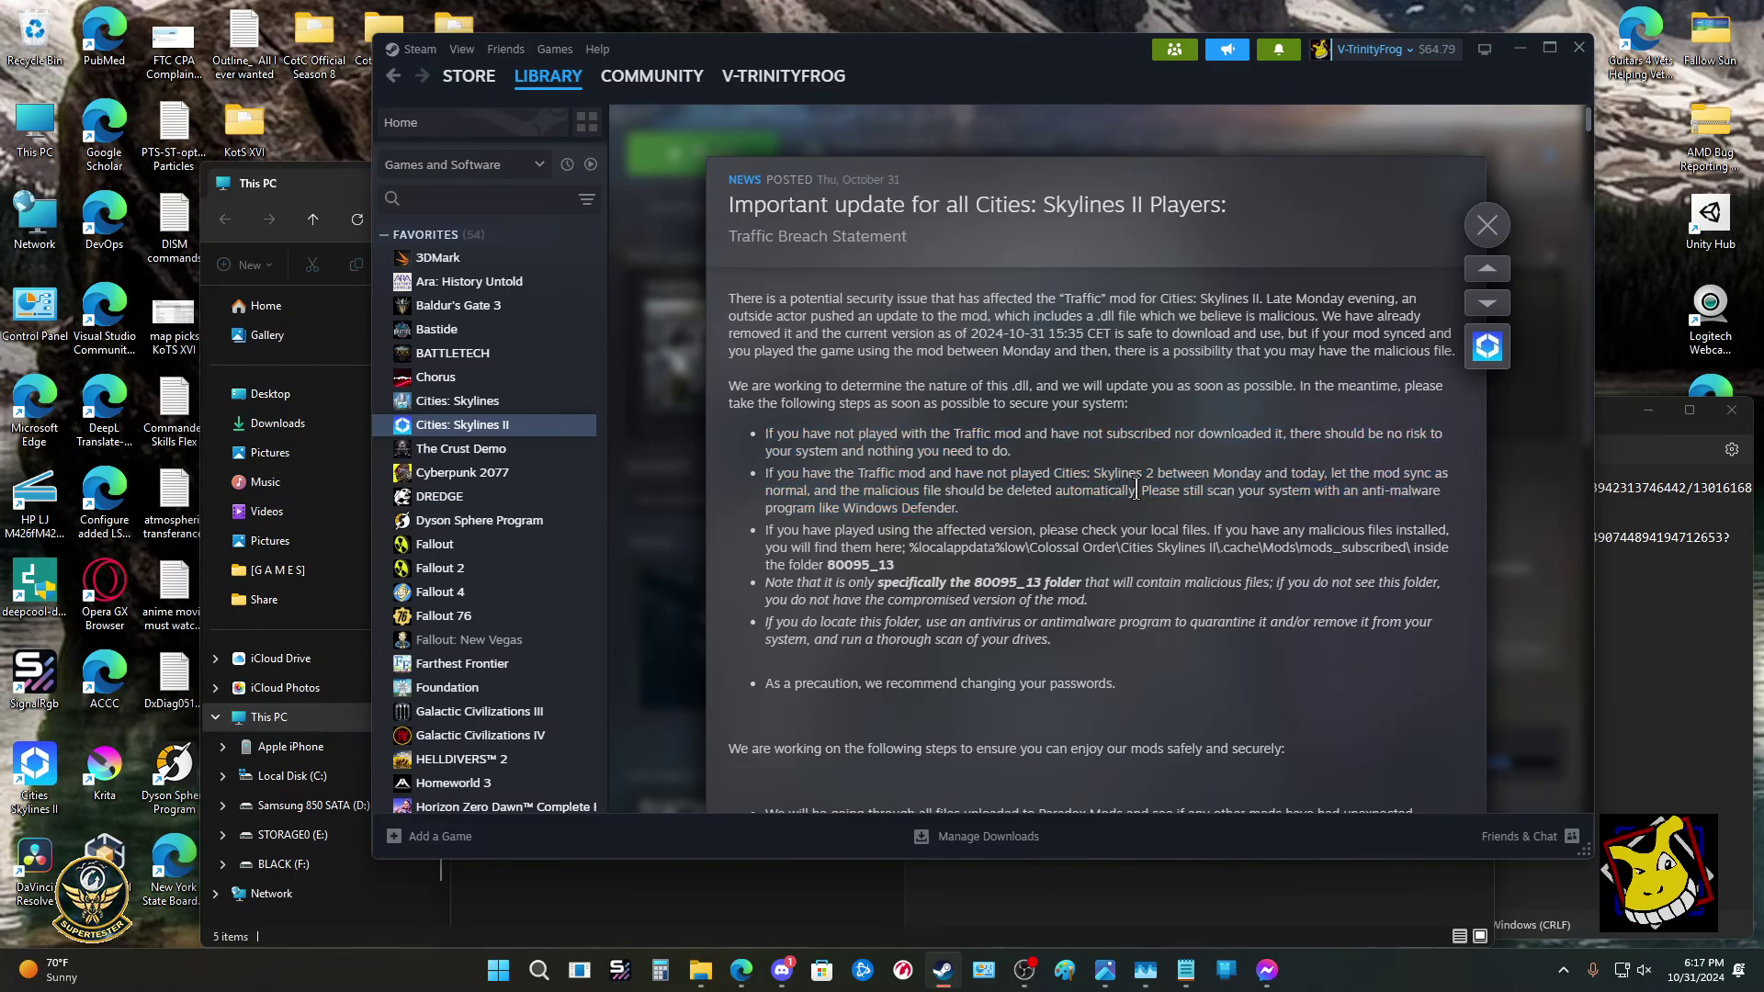
left_click_drag(1141, 491, 1419, 505)
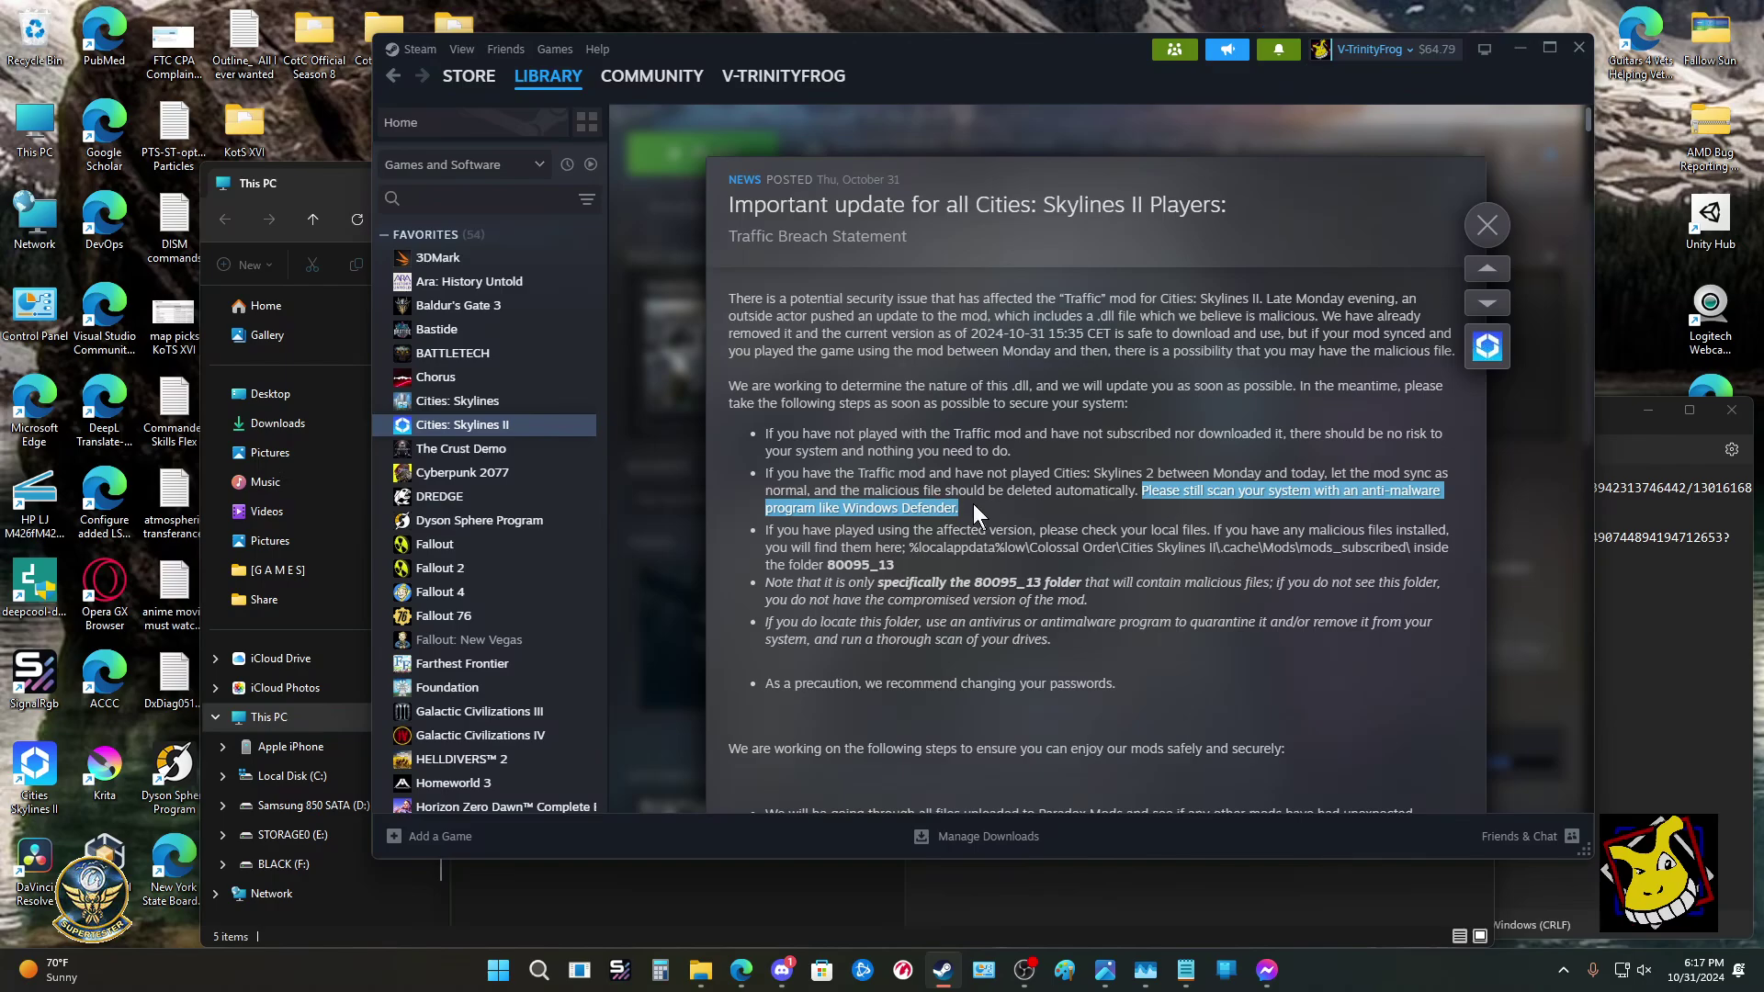
Select exactly the %localappdata% mods_subscribed folder path in the notice and copy it.
left_click(1147, 505)
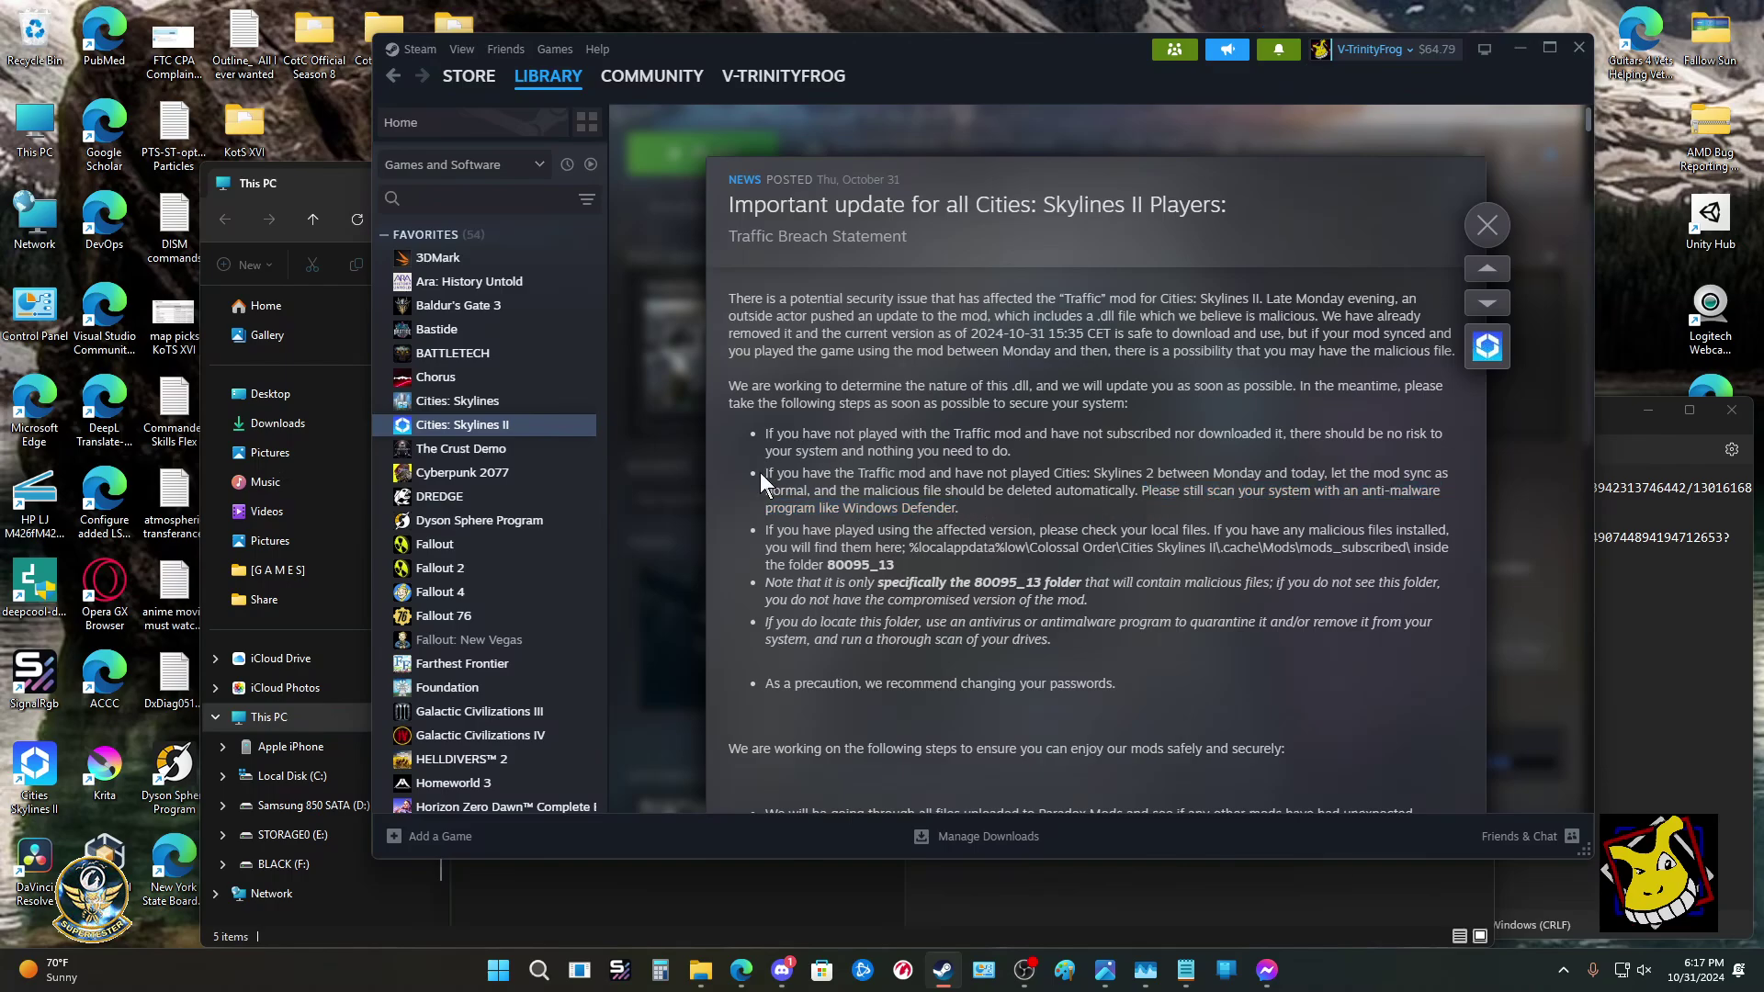
left_click_drag(764, 472, 1273, 488)
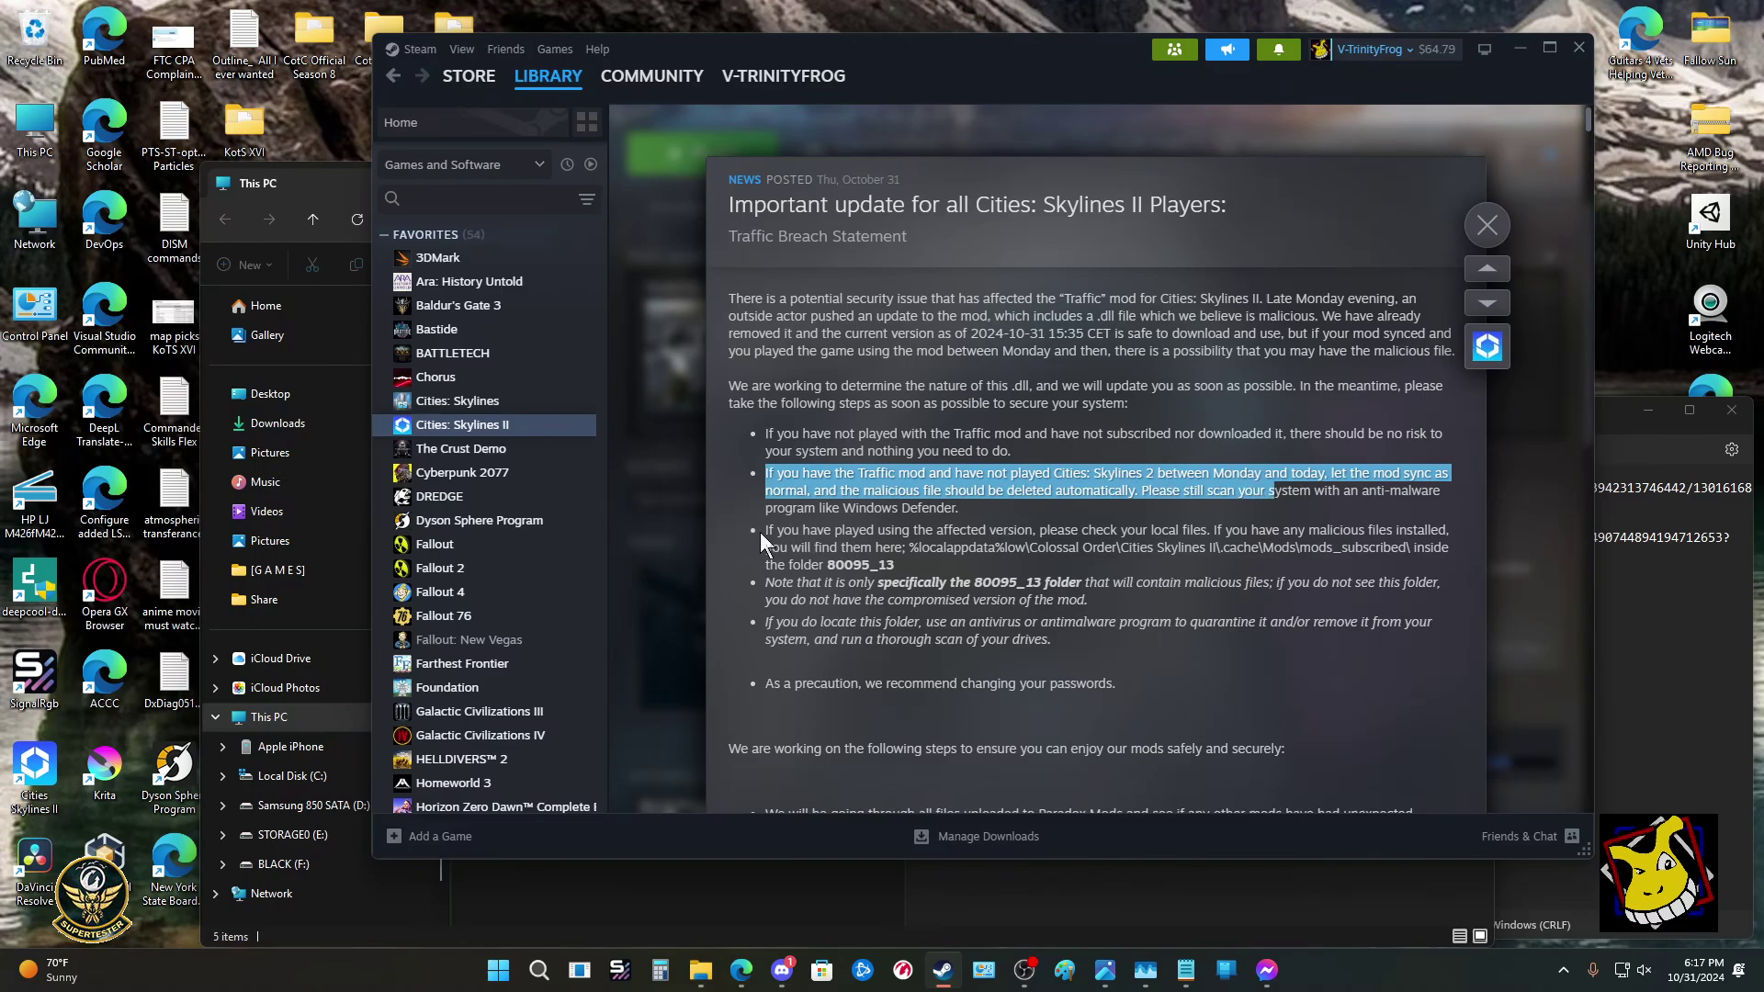
left_click_drag(802, 531, 1262, 549)
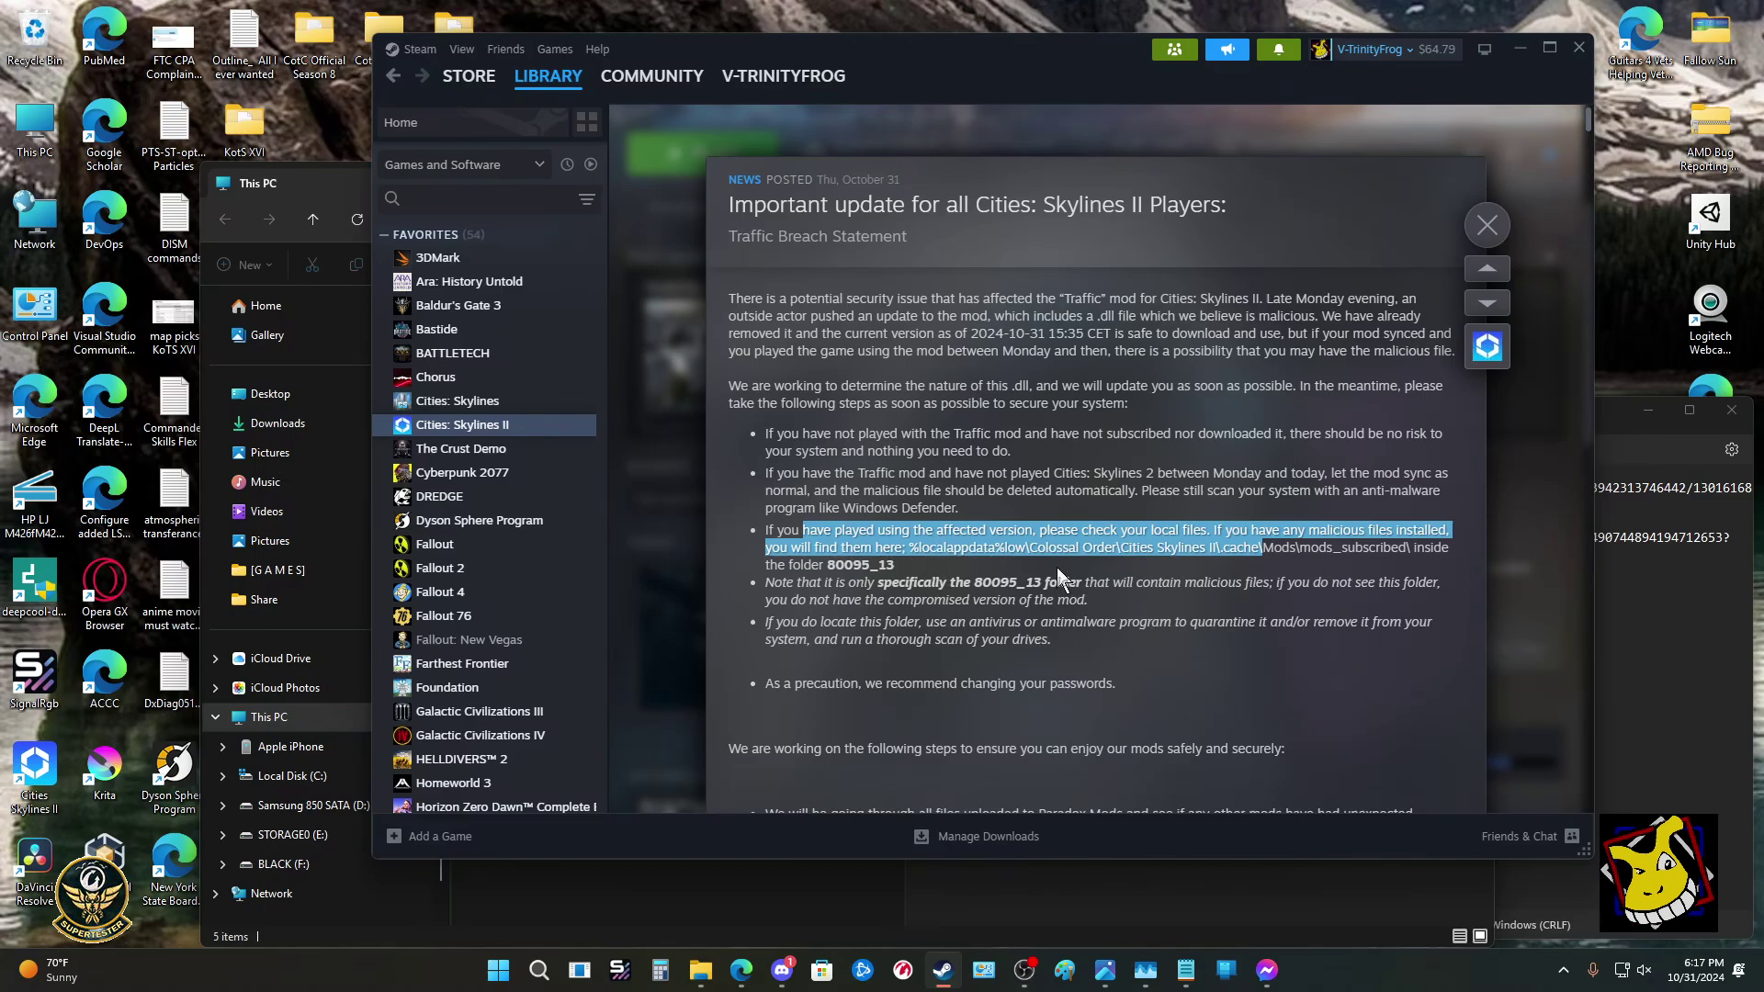
left_click(966, 561)
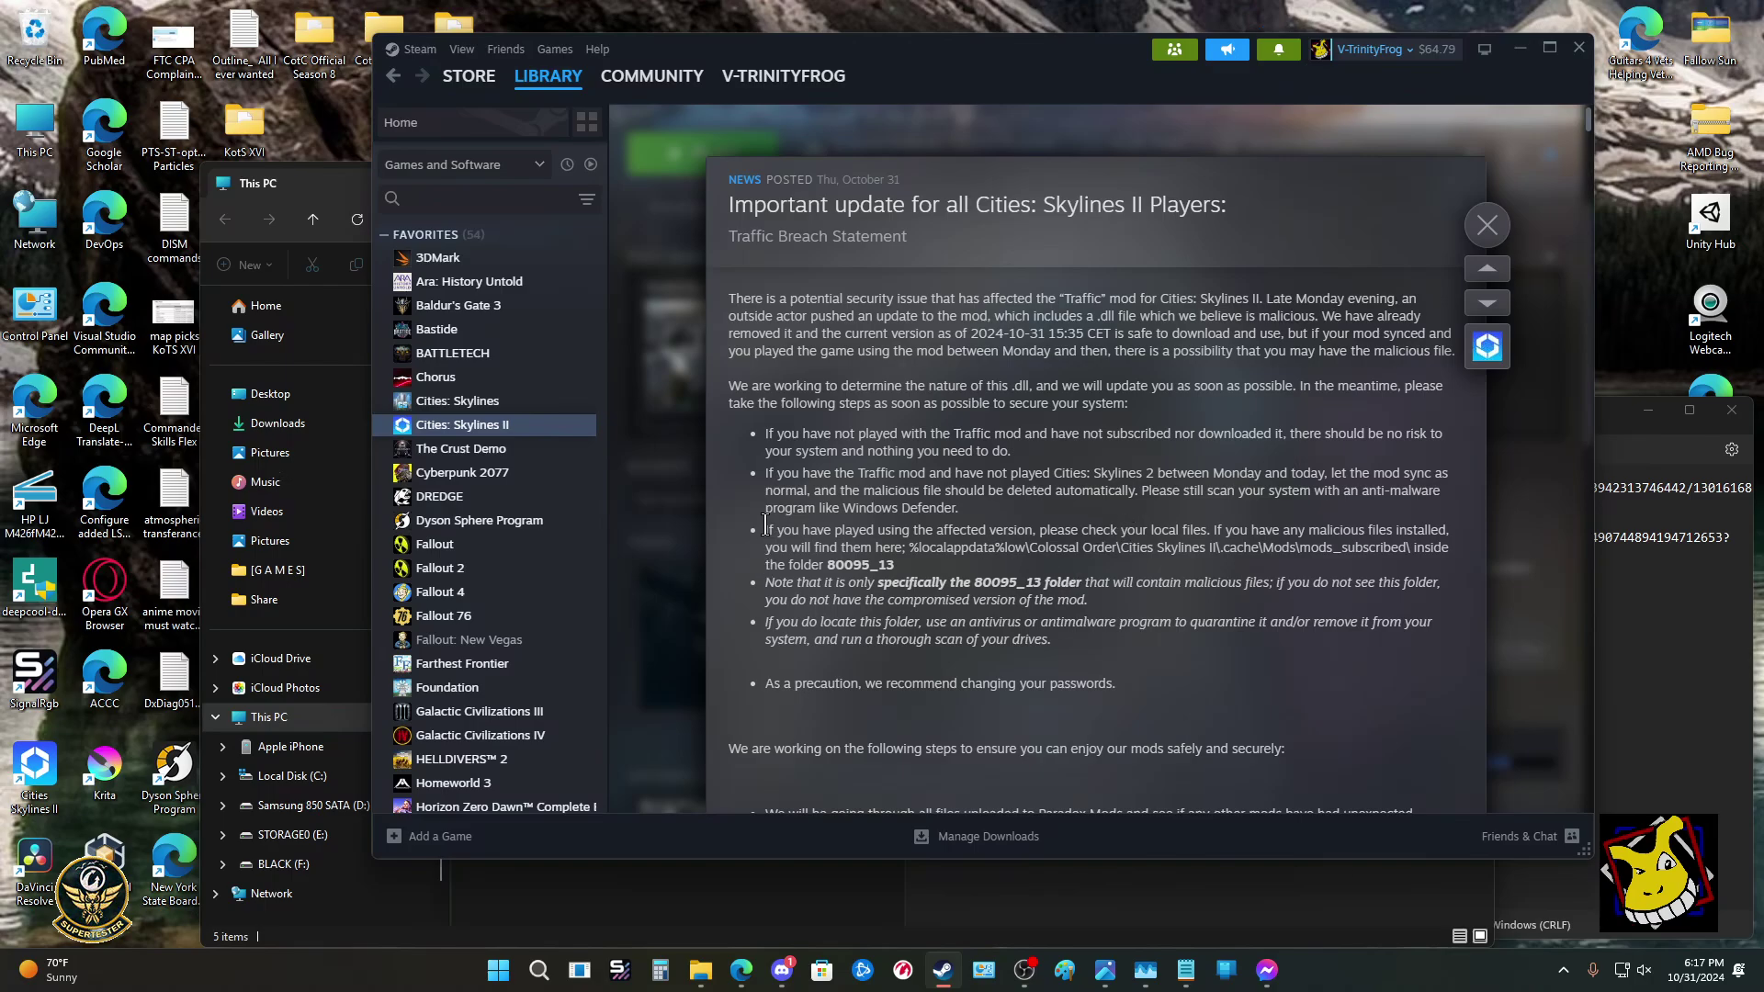
left_click_drag(767, 530, 1017, 549)
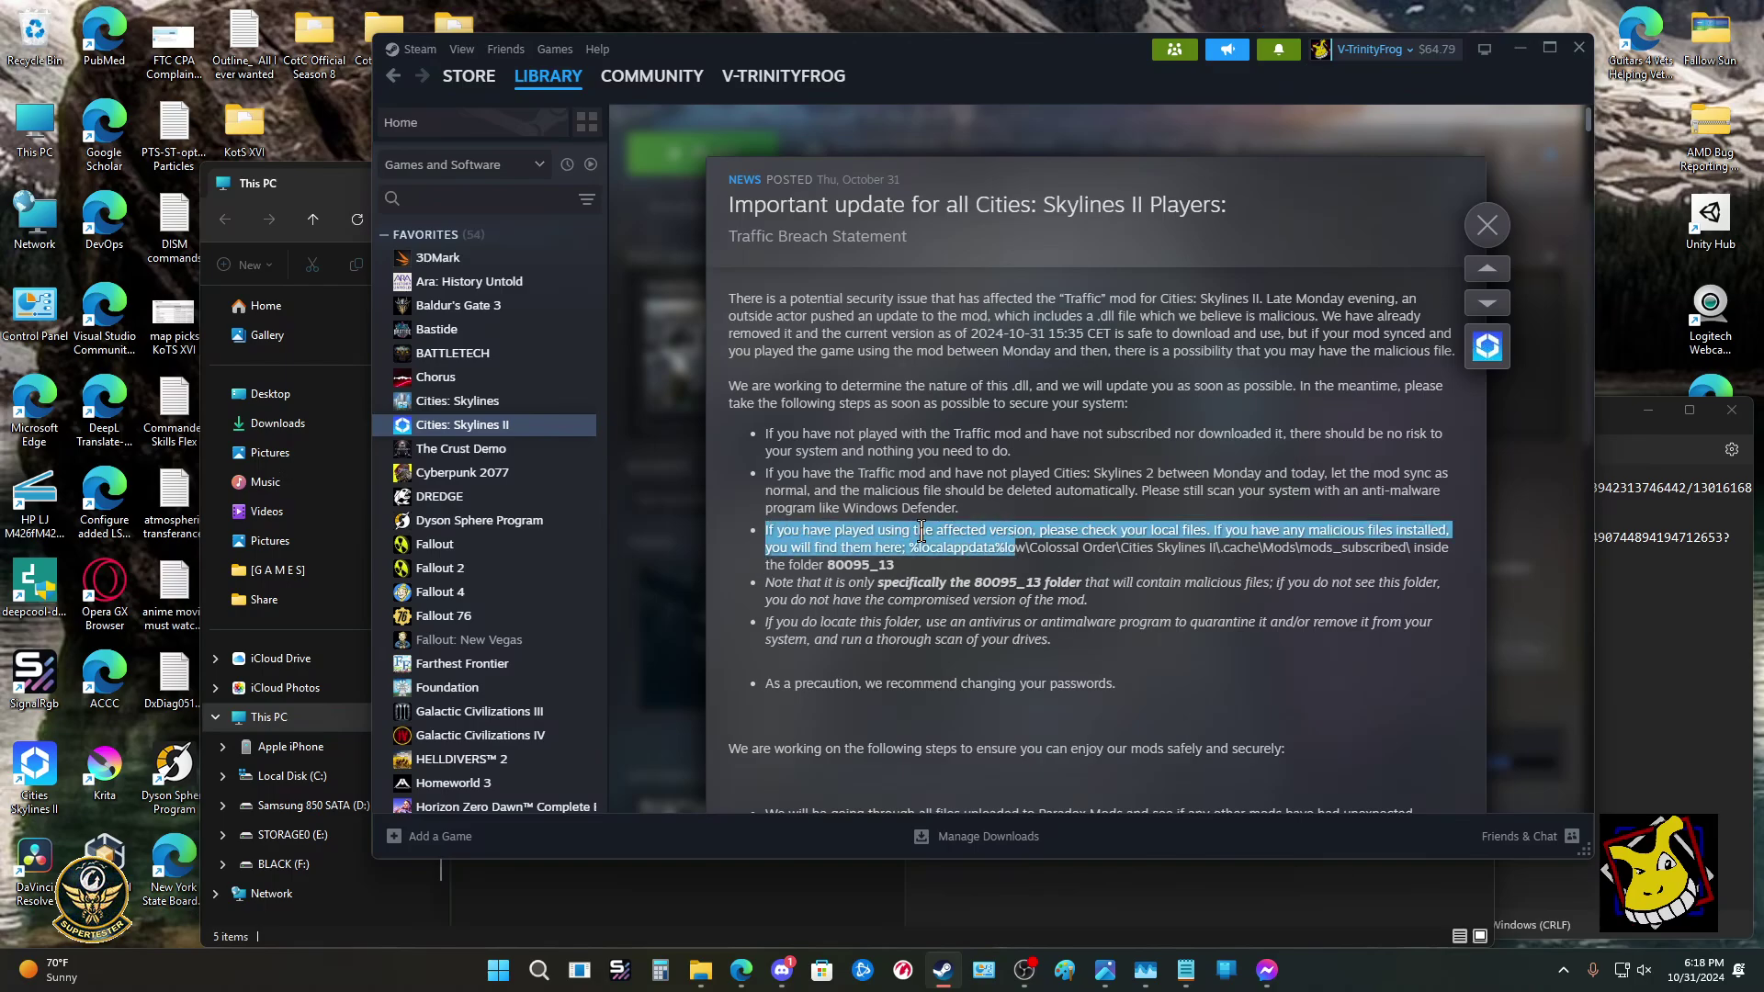
left_click(1046, 565)
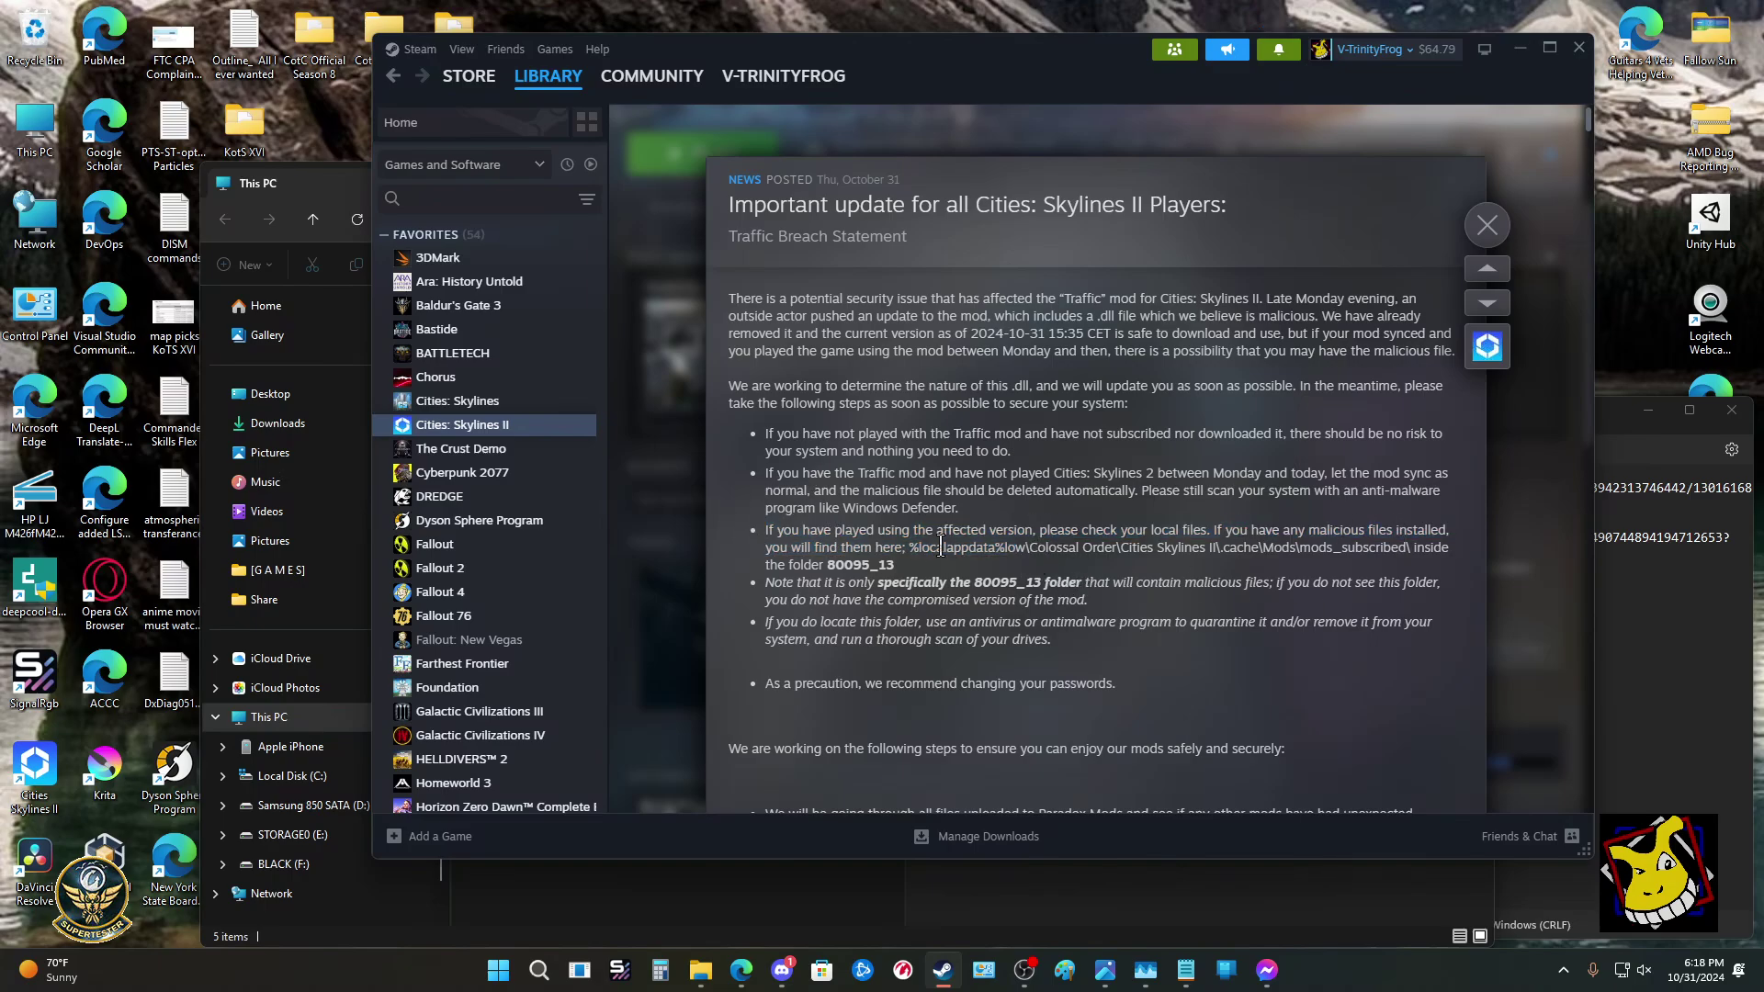
left_click_drag(910, 547, 917, 560)
left_click(1264, 559)
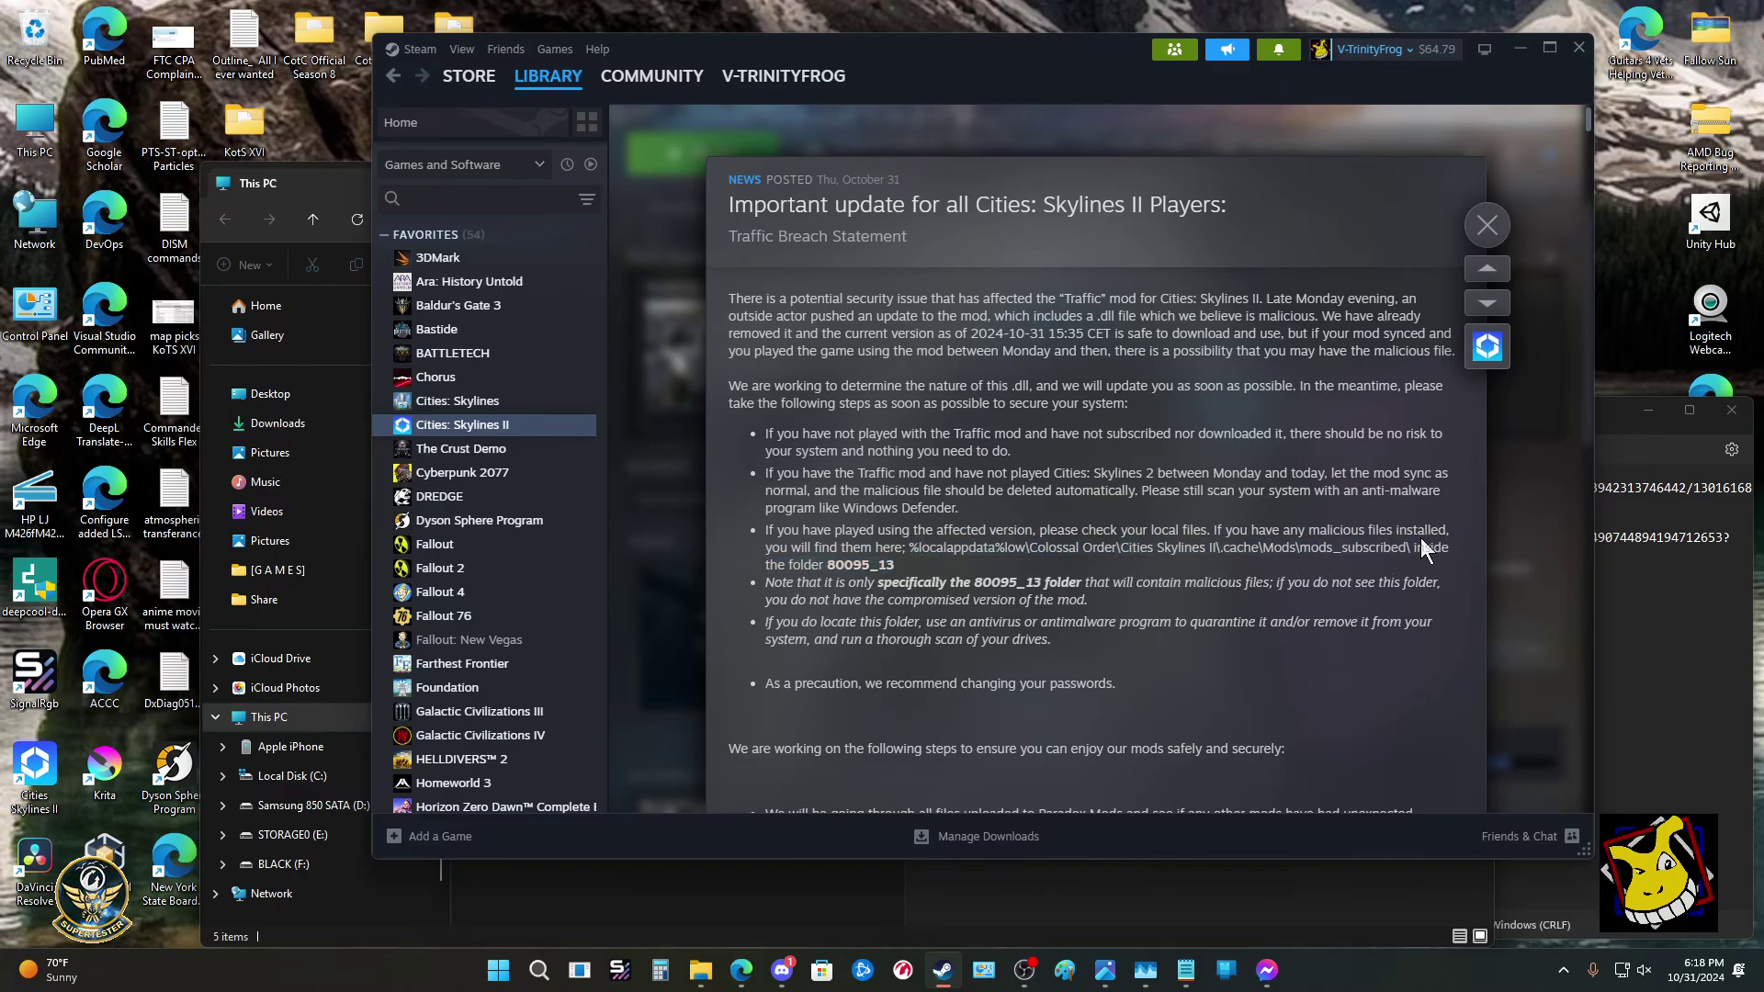
left_click_drag(1413, 551, 911, 554)
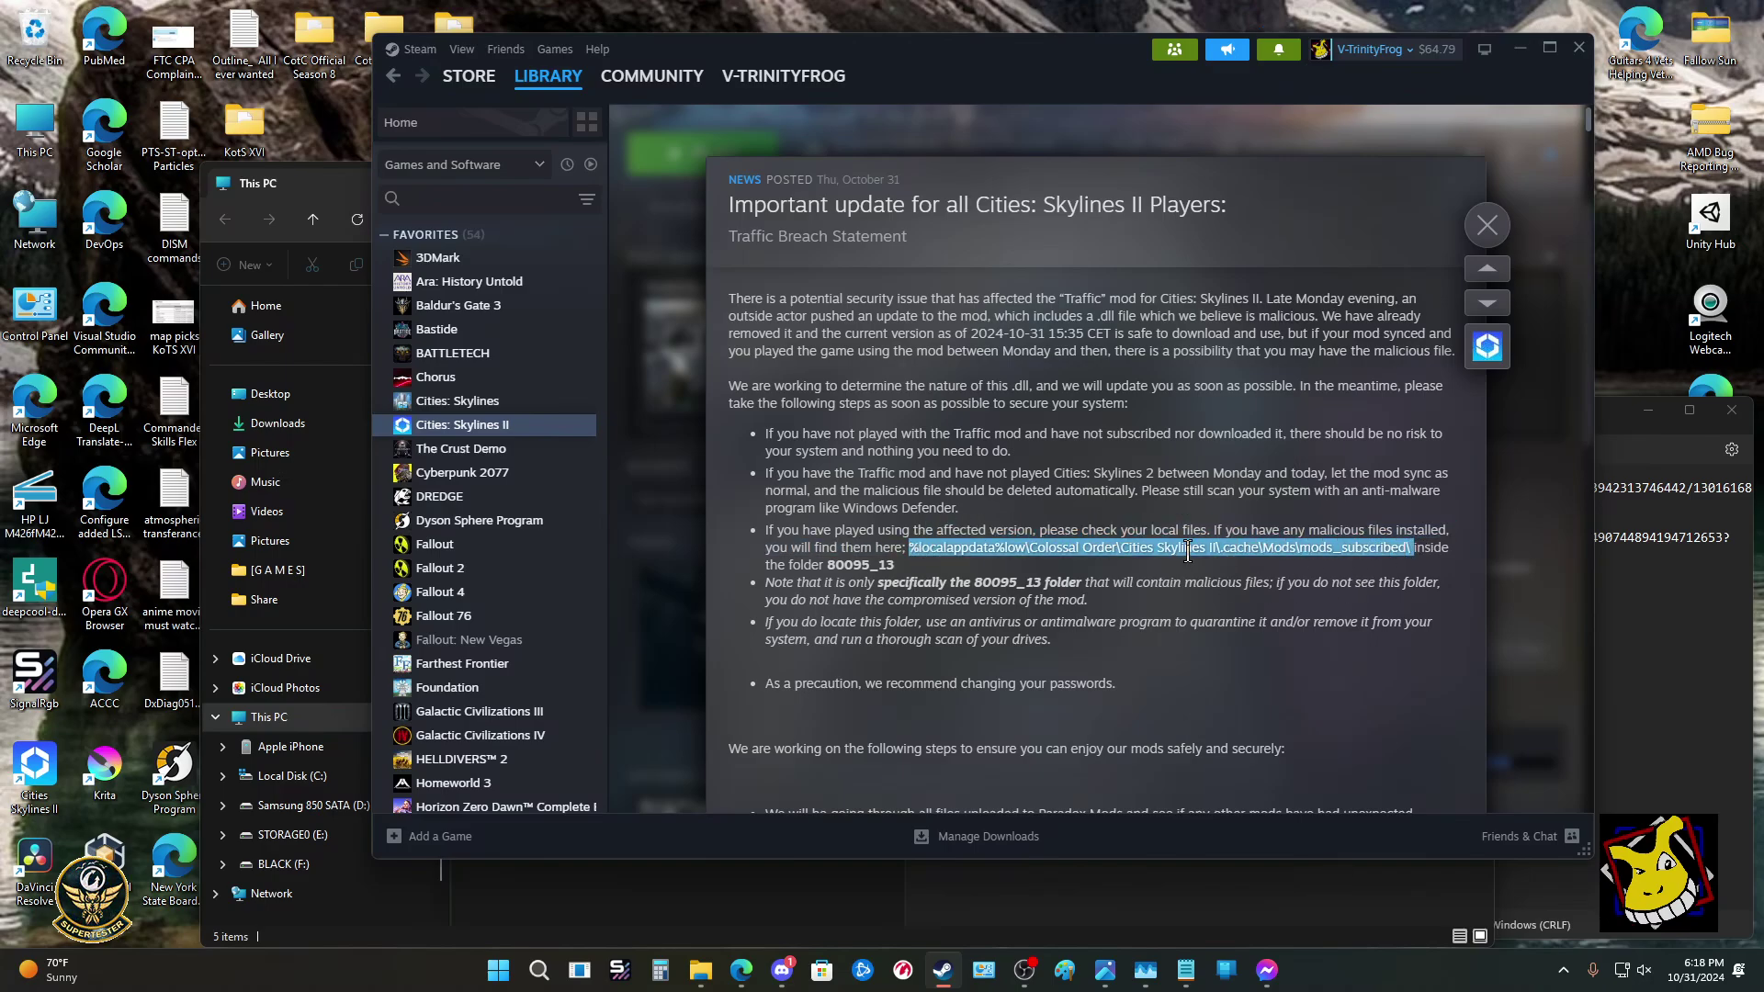
right_click(1134, 548)
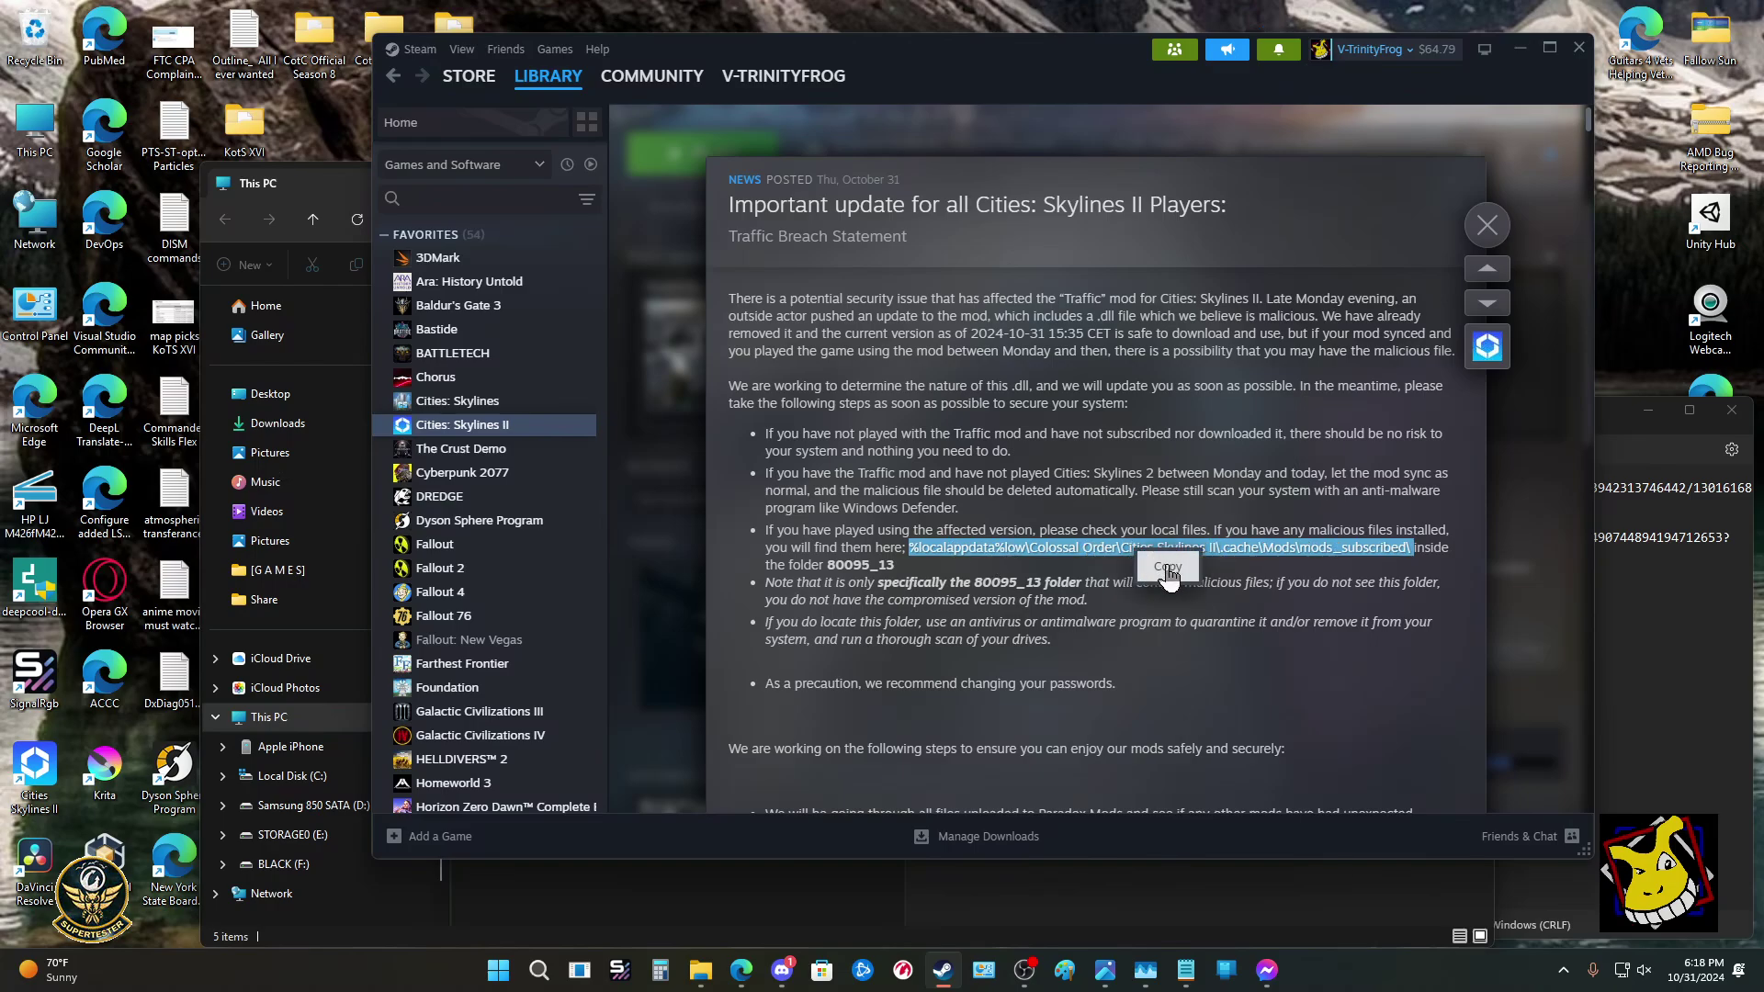
left_click(1167, 567)
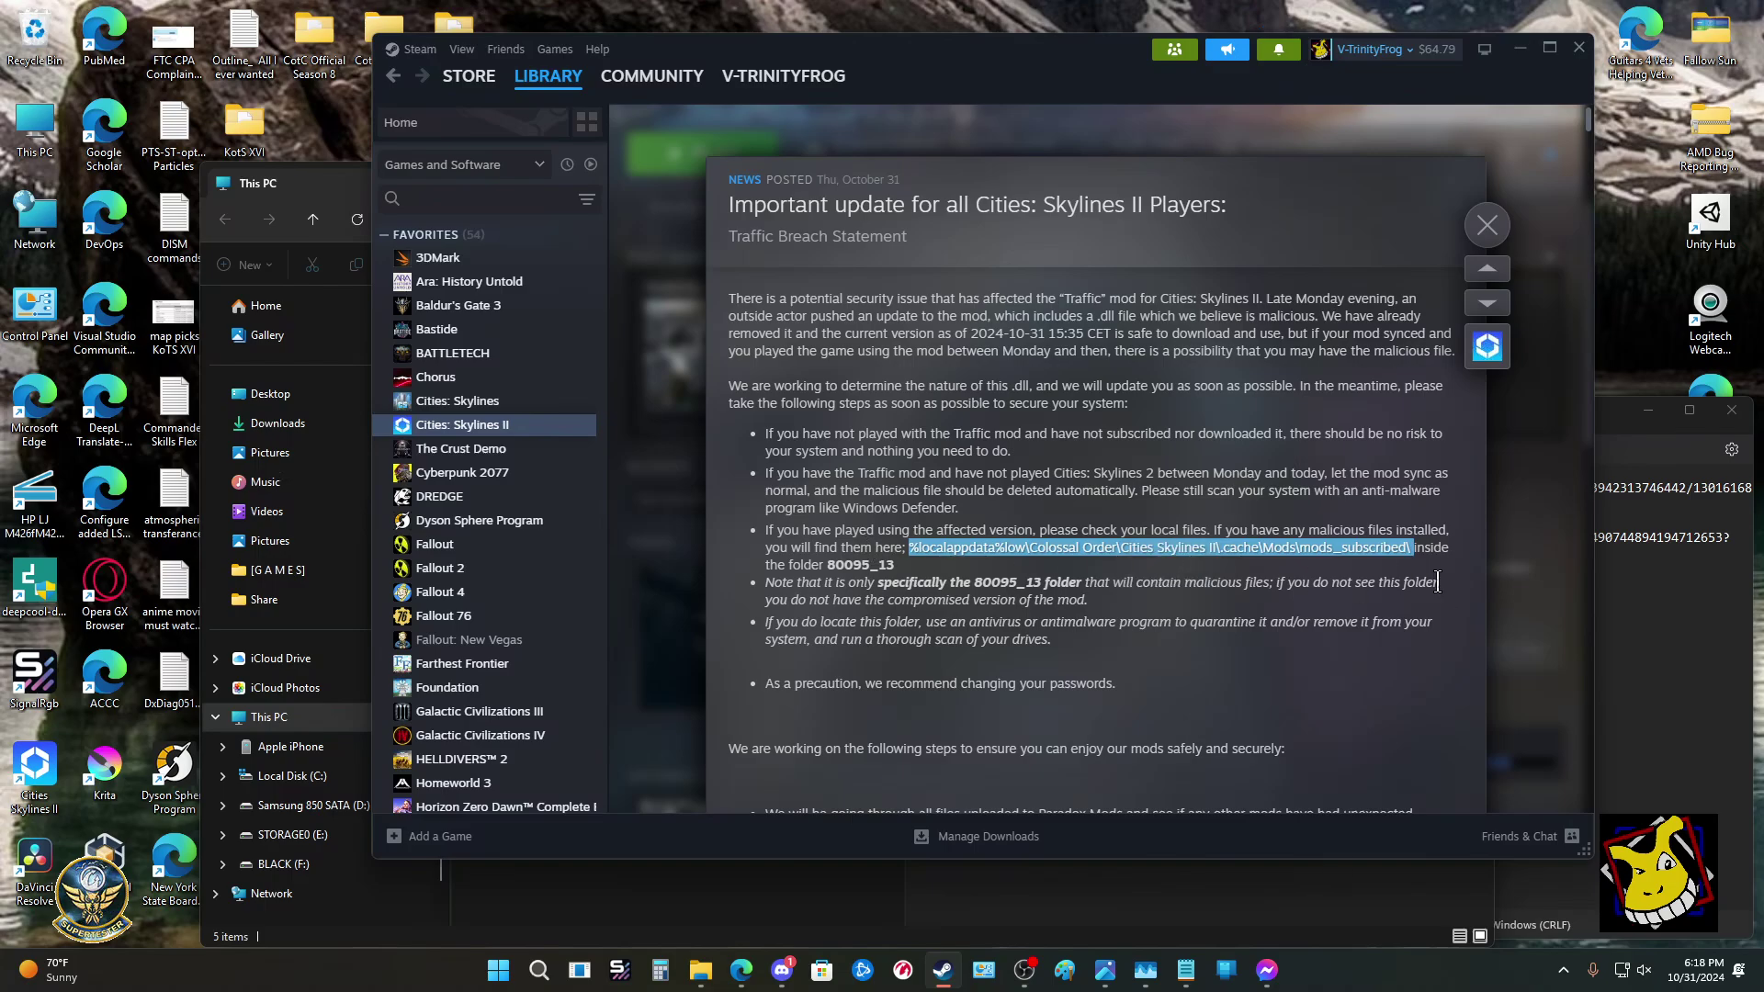
Rearrange the windows so the This PC Explorer window sits in front of Steam.
left_click_drag(955, 53, 937, 73)
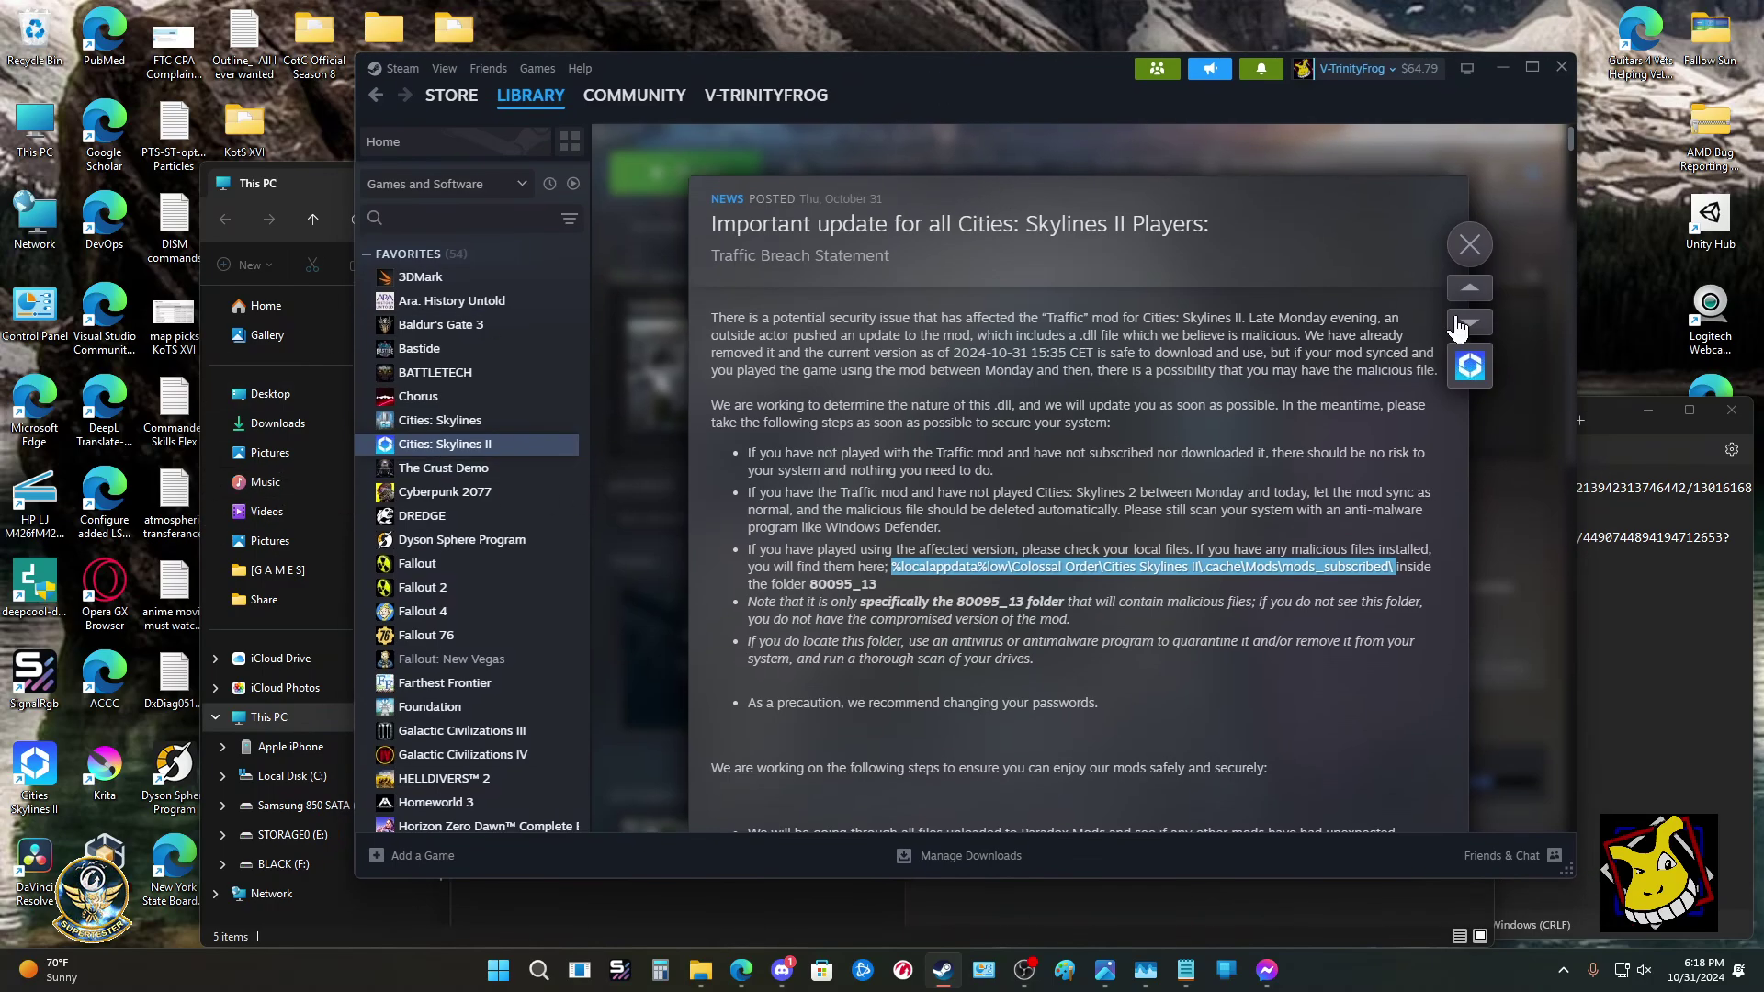
left_click_drag(324, 175, 601, 167)
left_click_drag(911, 176, 807, 140)
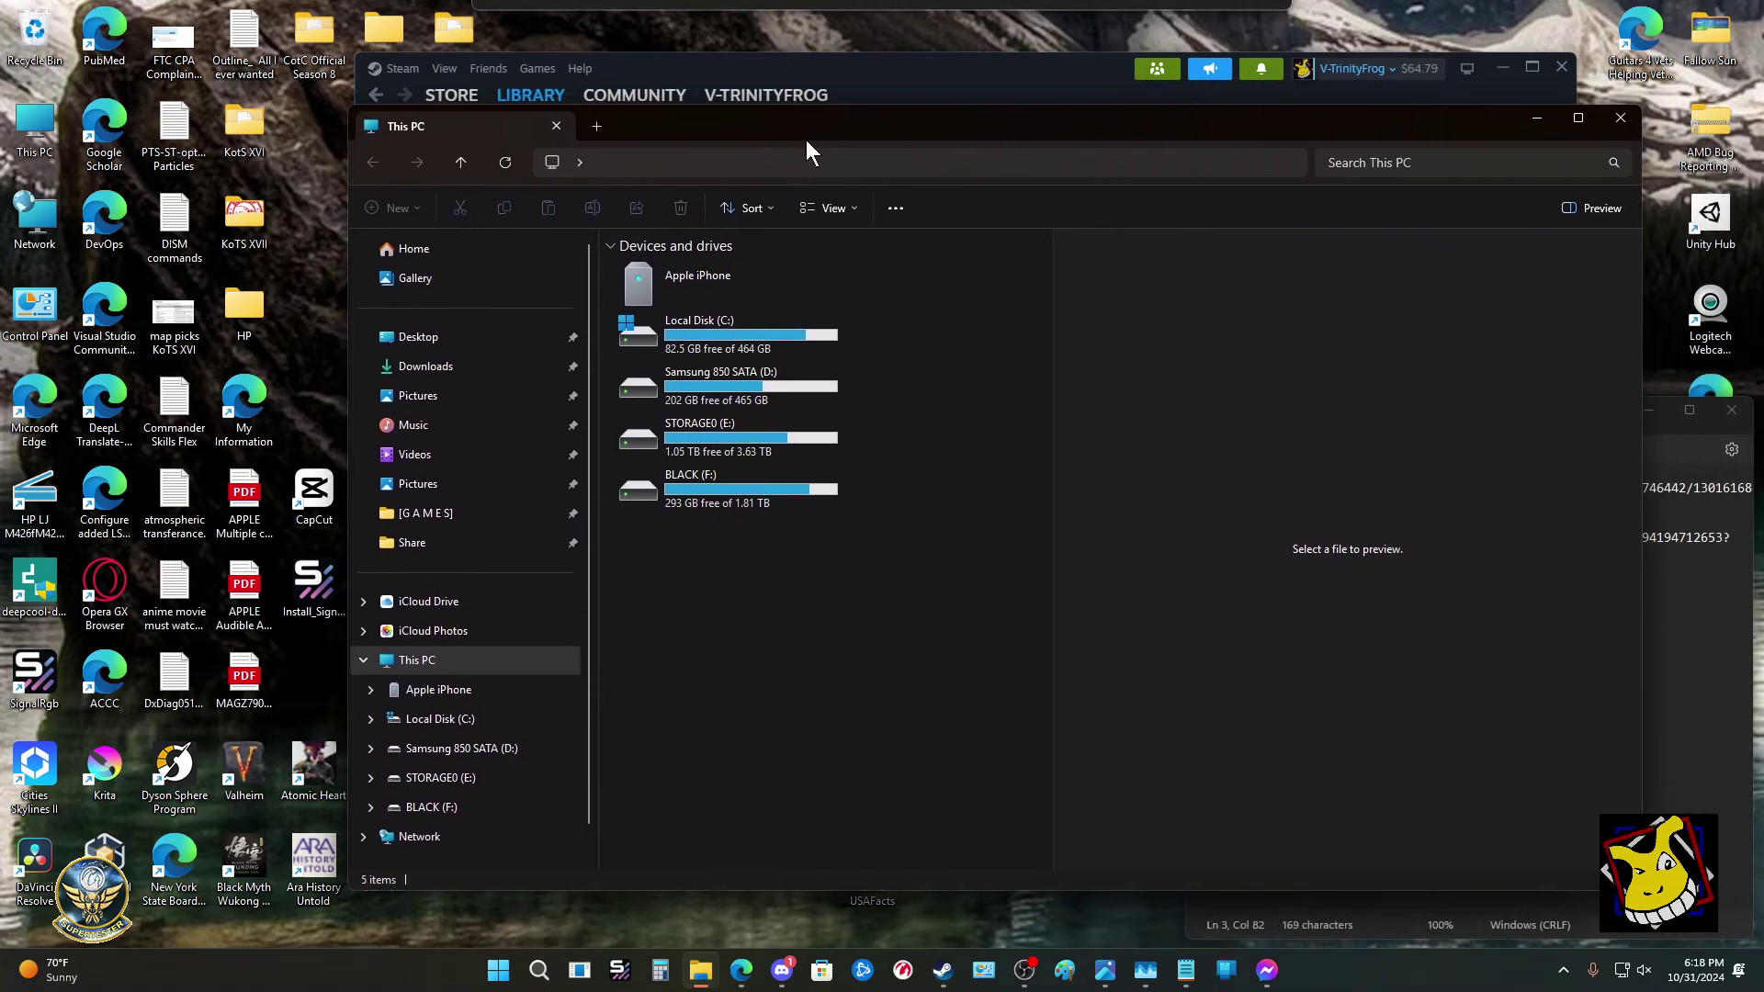
Paste the copied path into Explorer's address bar to open mods_subscribed with its 107 folders.
left_click(634, 162)
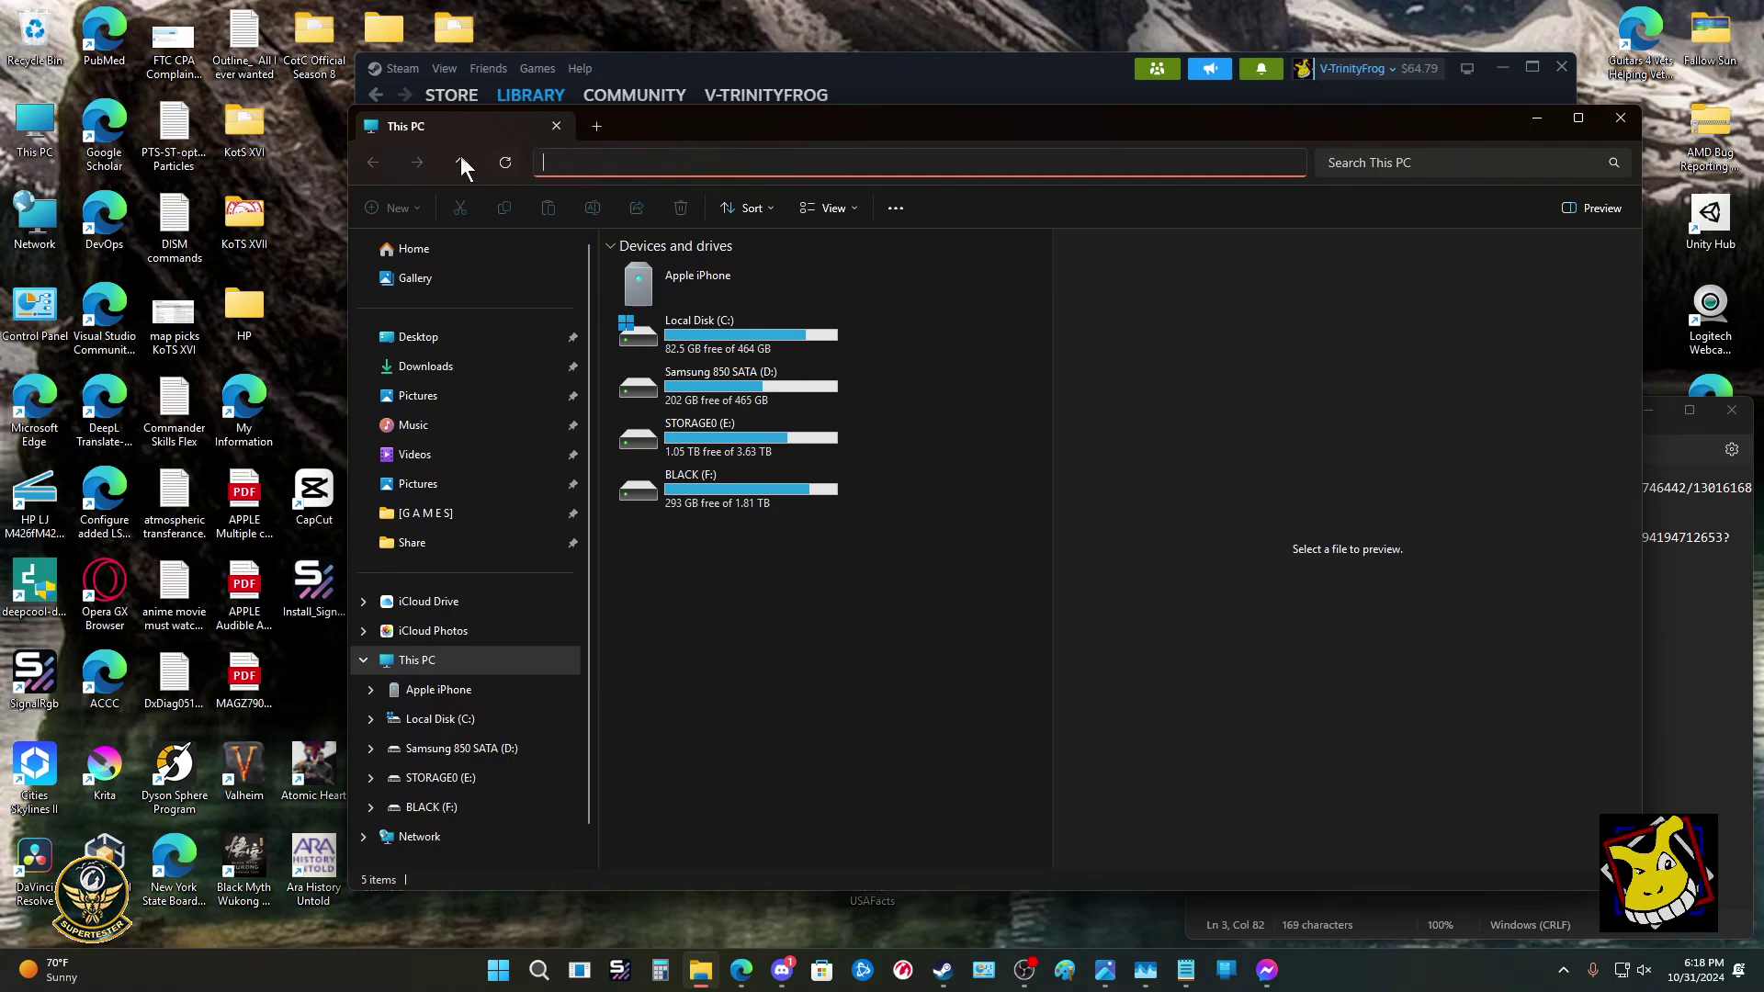
mouse_move(704, 980)
right_click(646, 163)
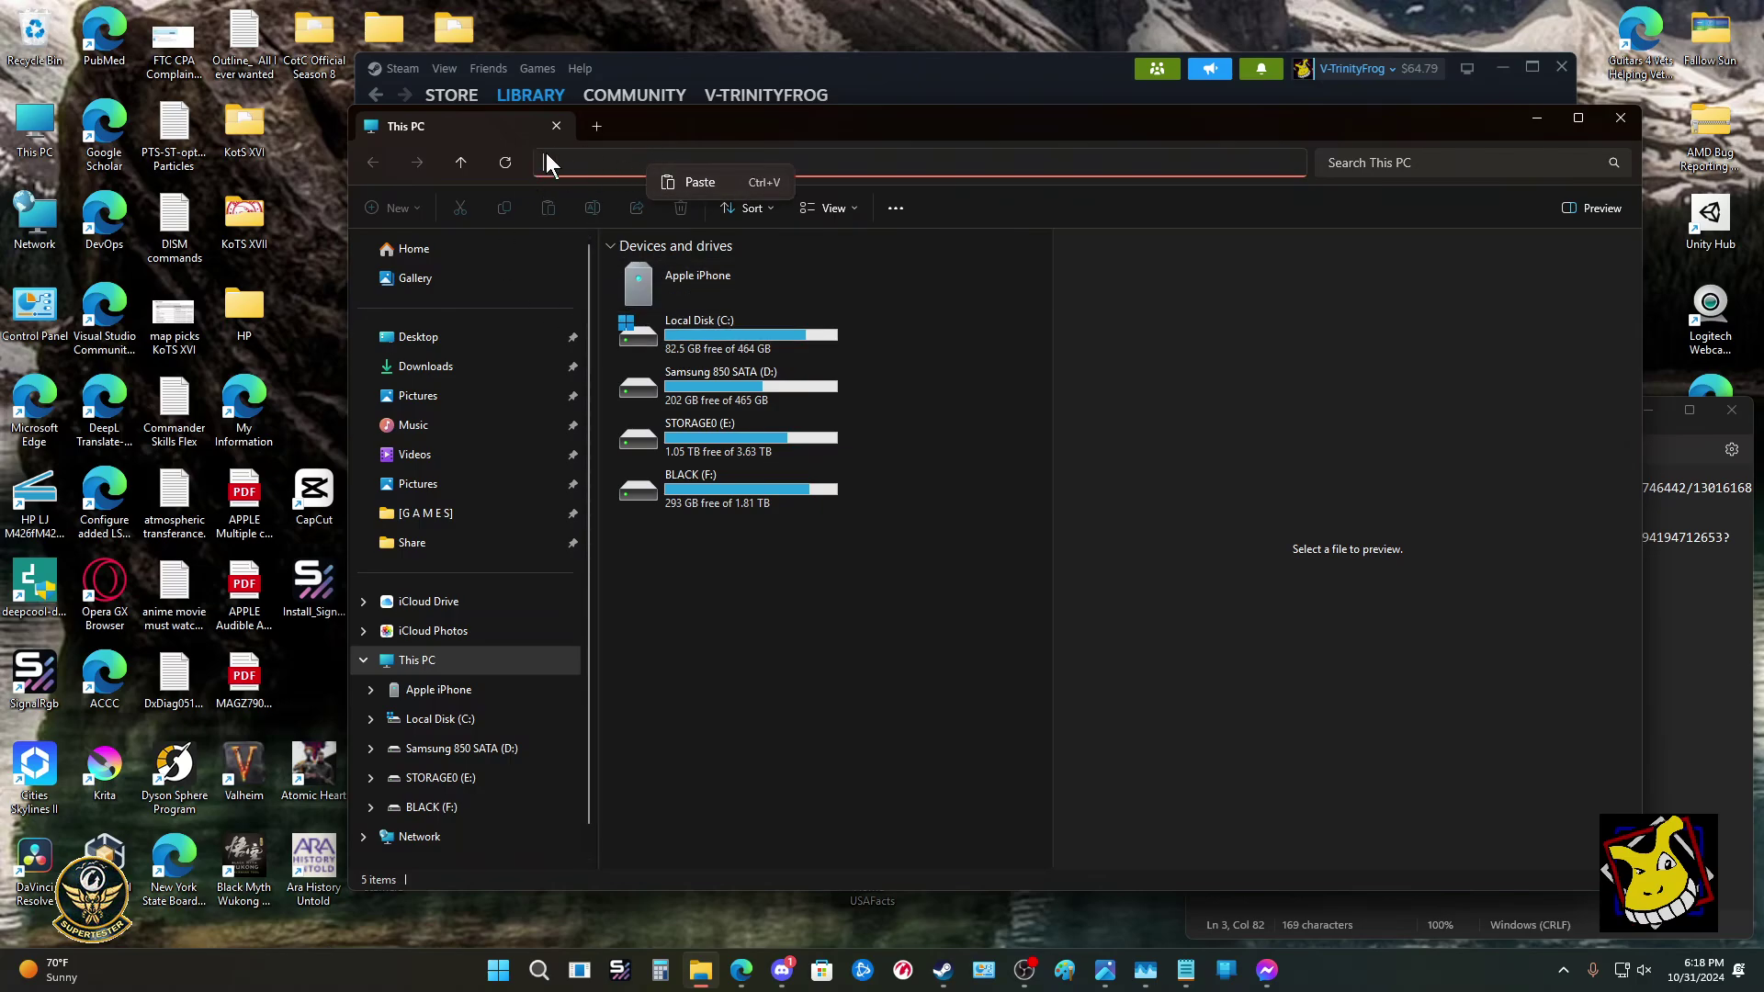
left_click(698, 182)
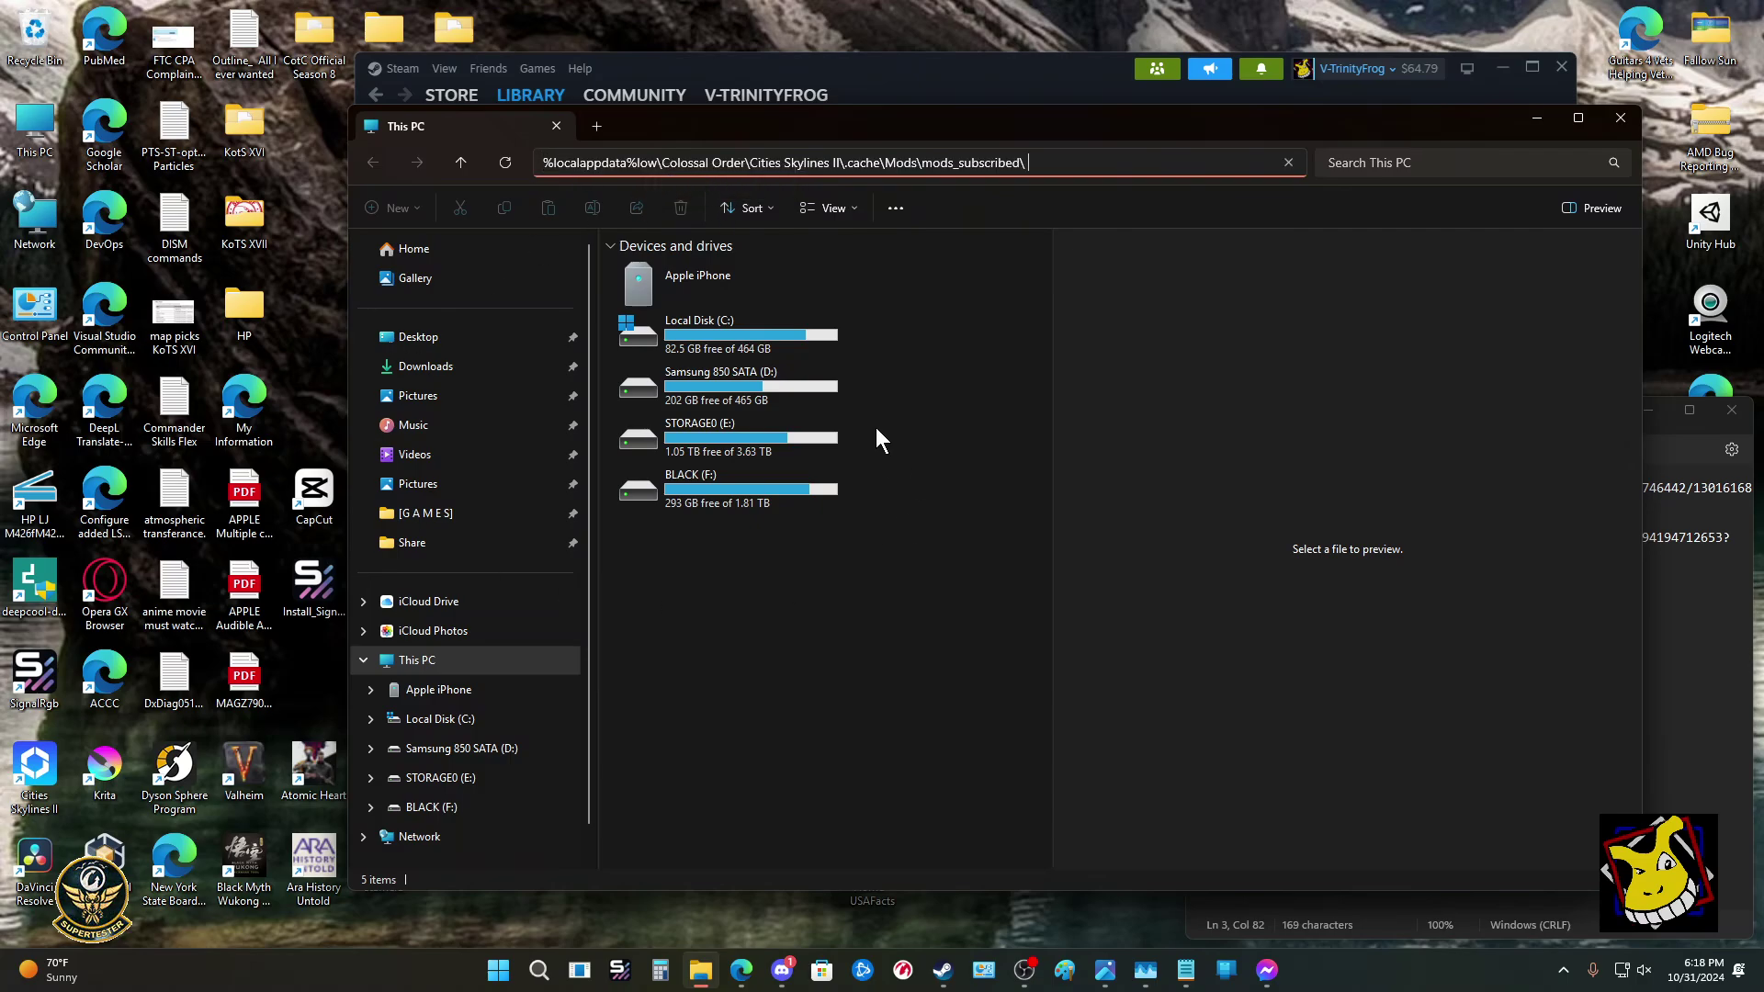
key("Return")
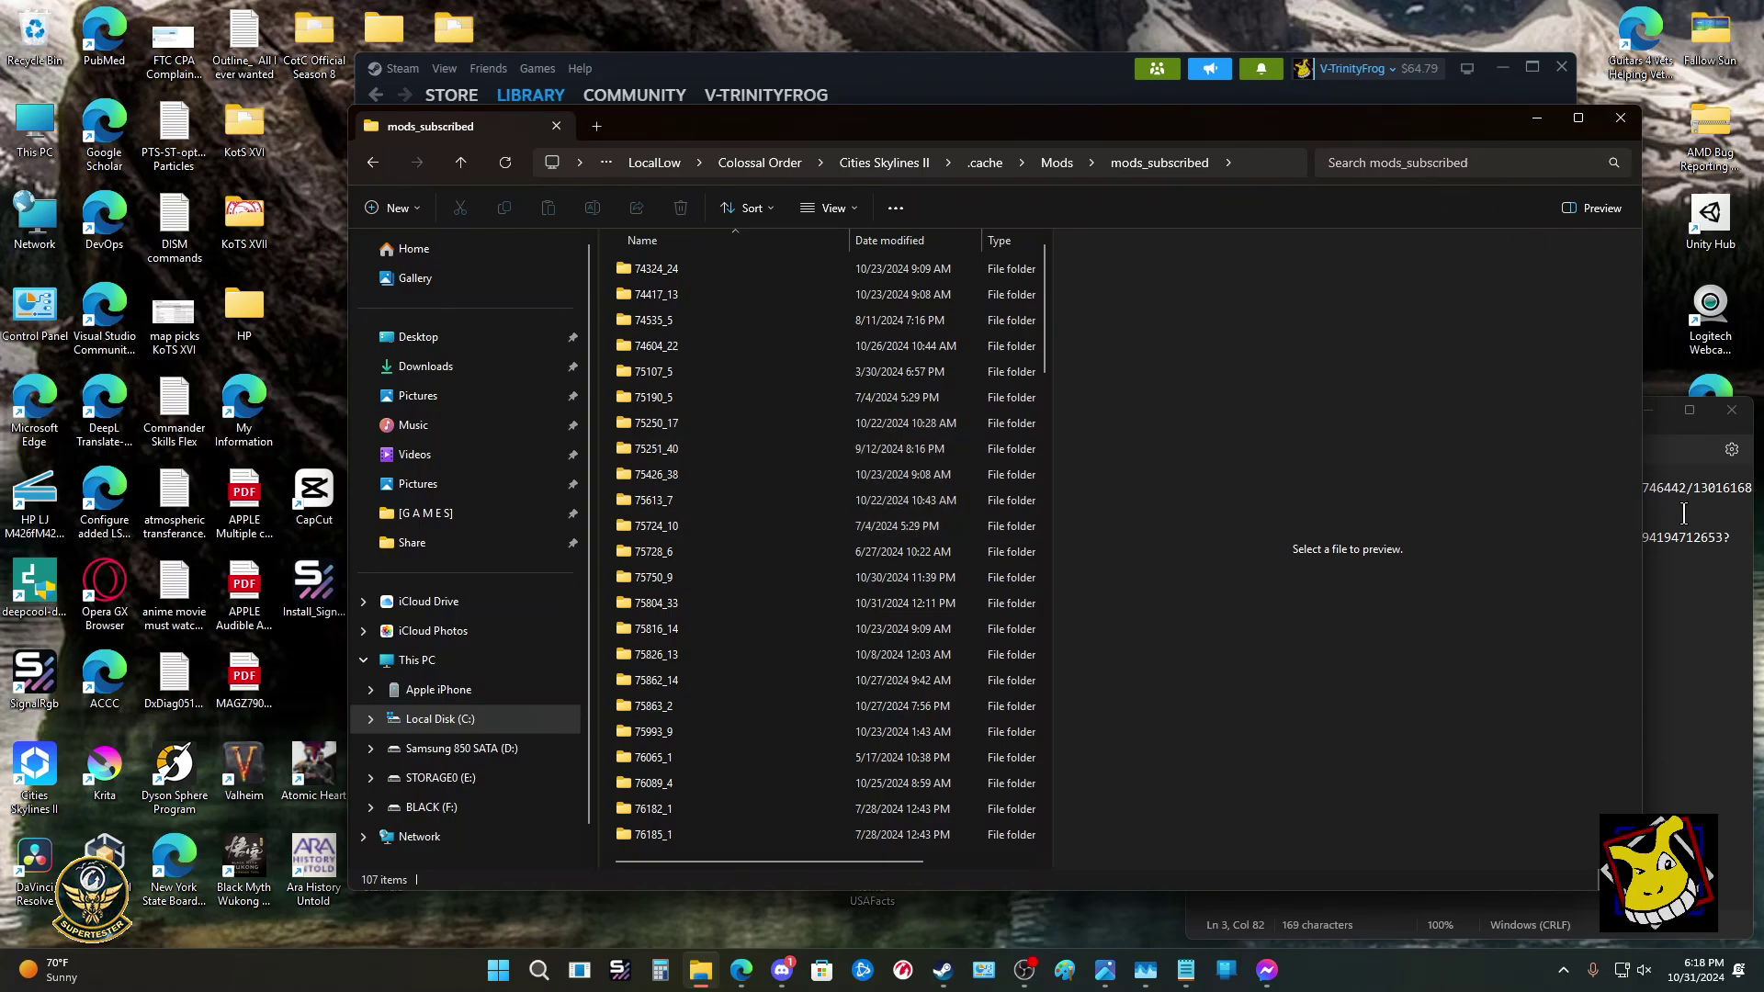
left_click_drag(1264, 124, 1061, 112)
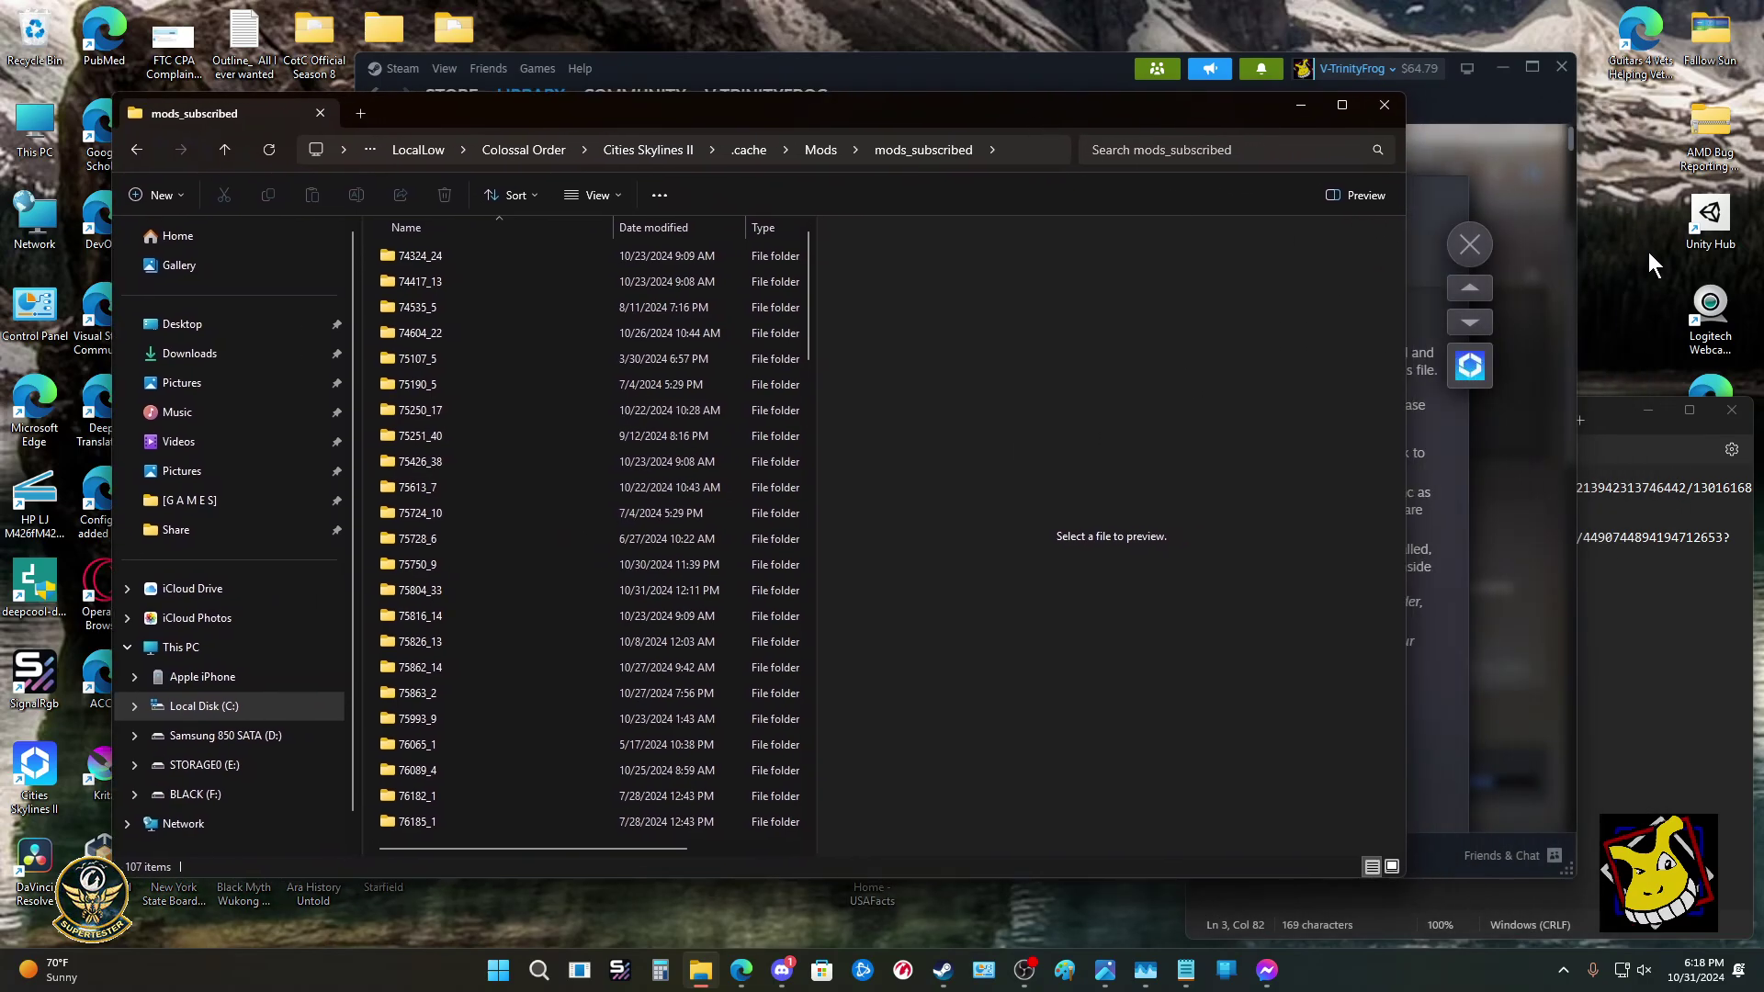
left_click(1523, 107)
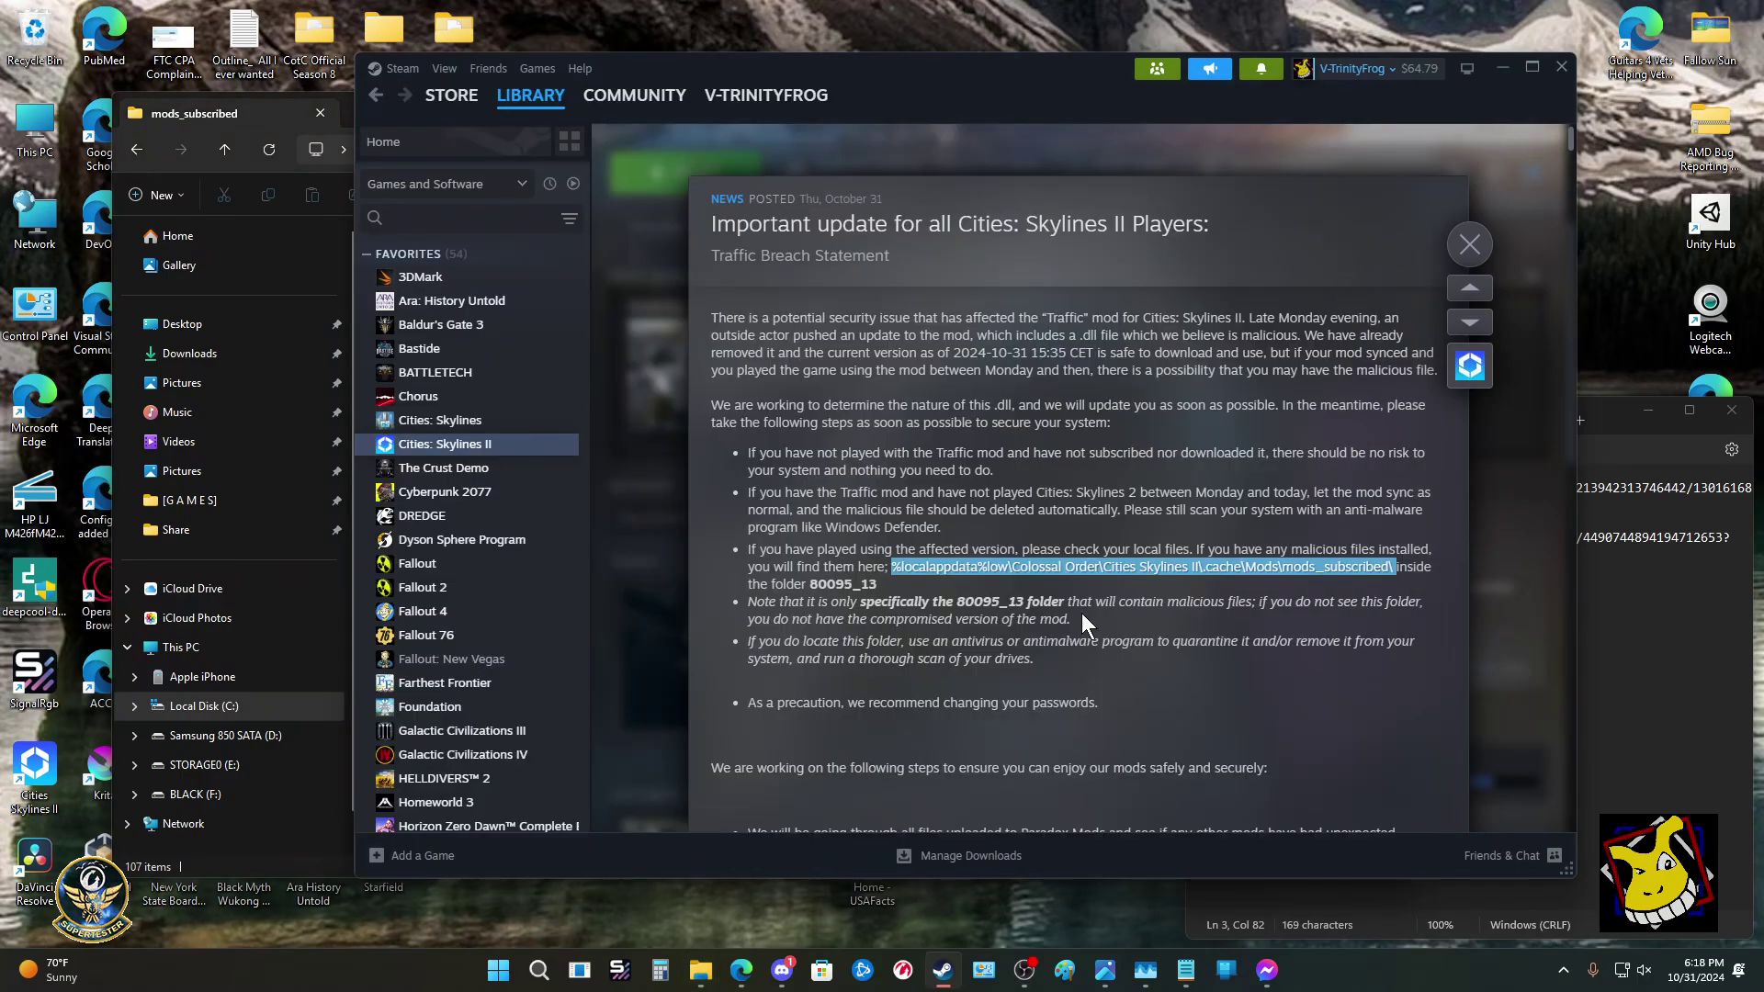
left_click(767, 593)
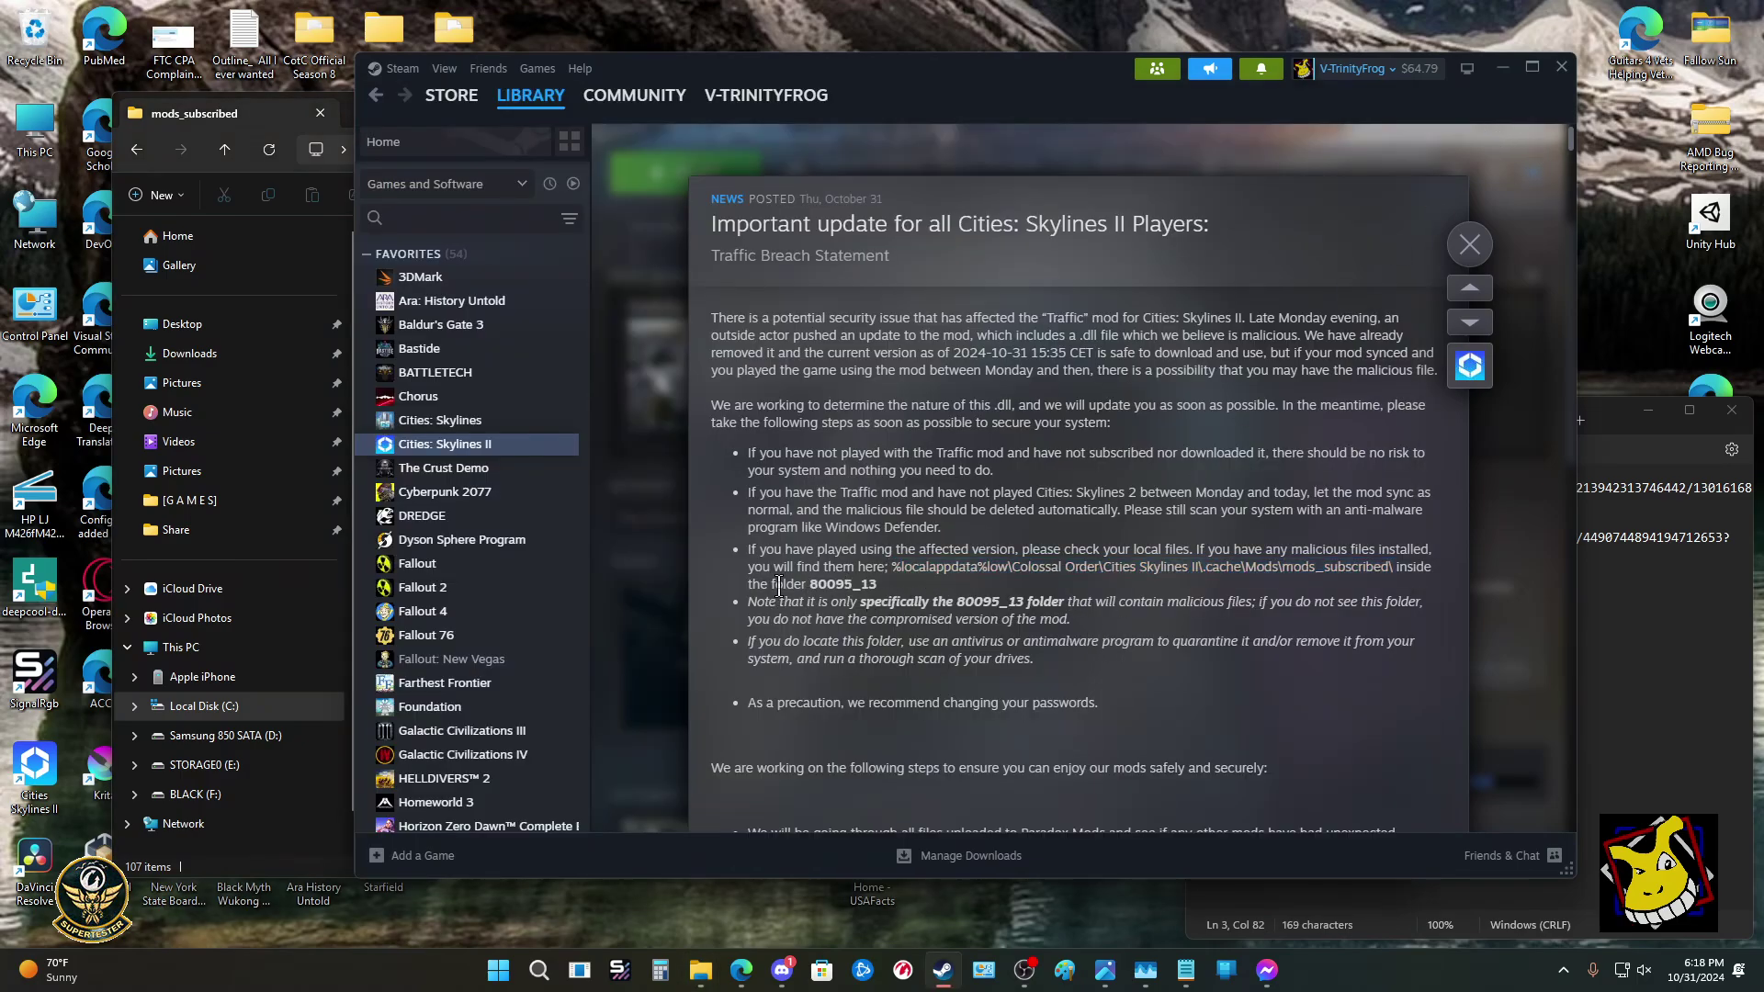
left_click_drag(769, 584, 810, 585)
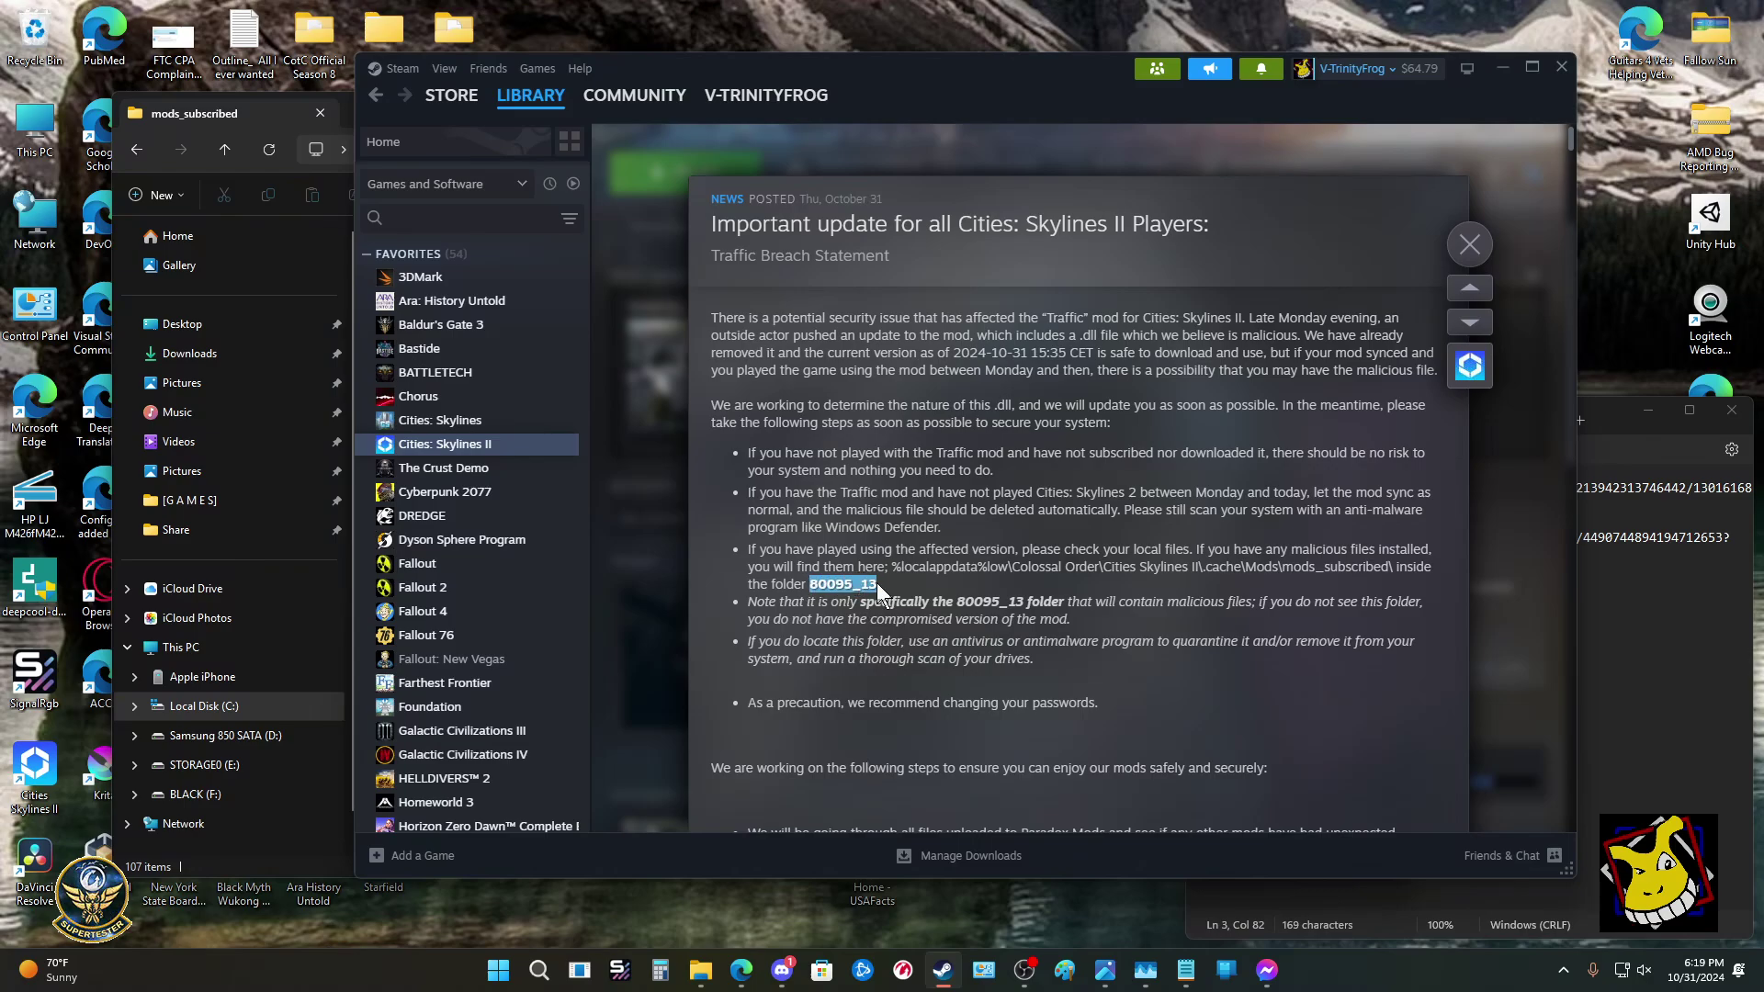
left_click(101, 425)
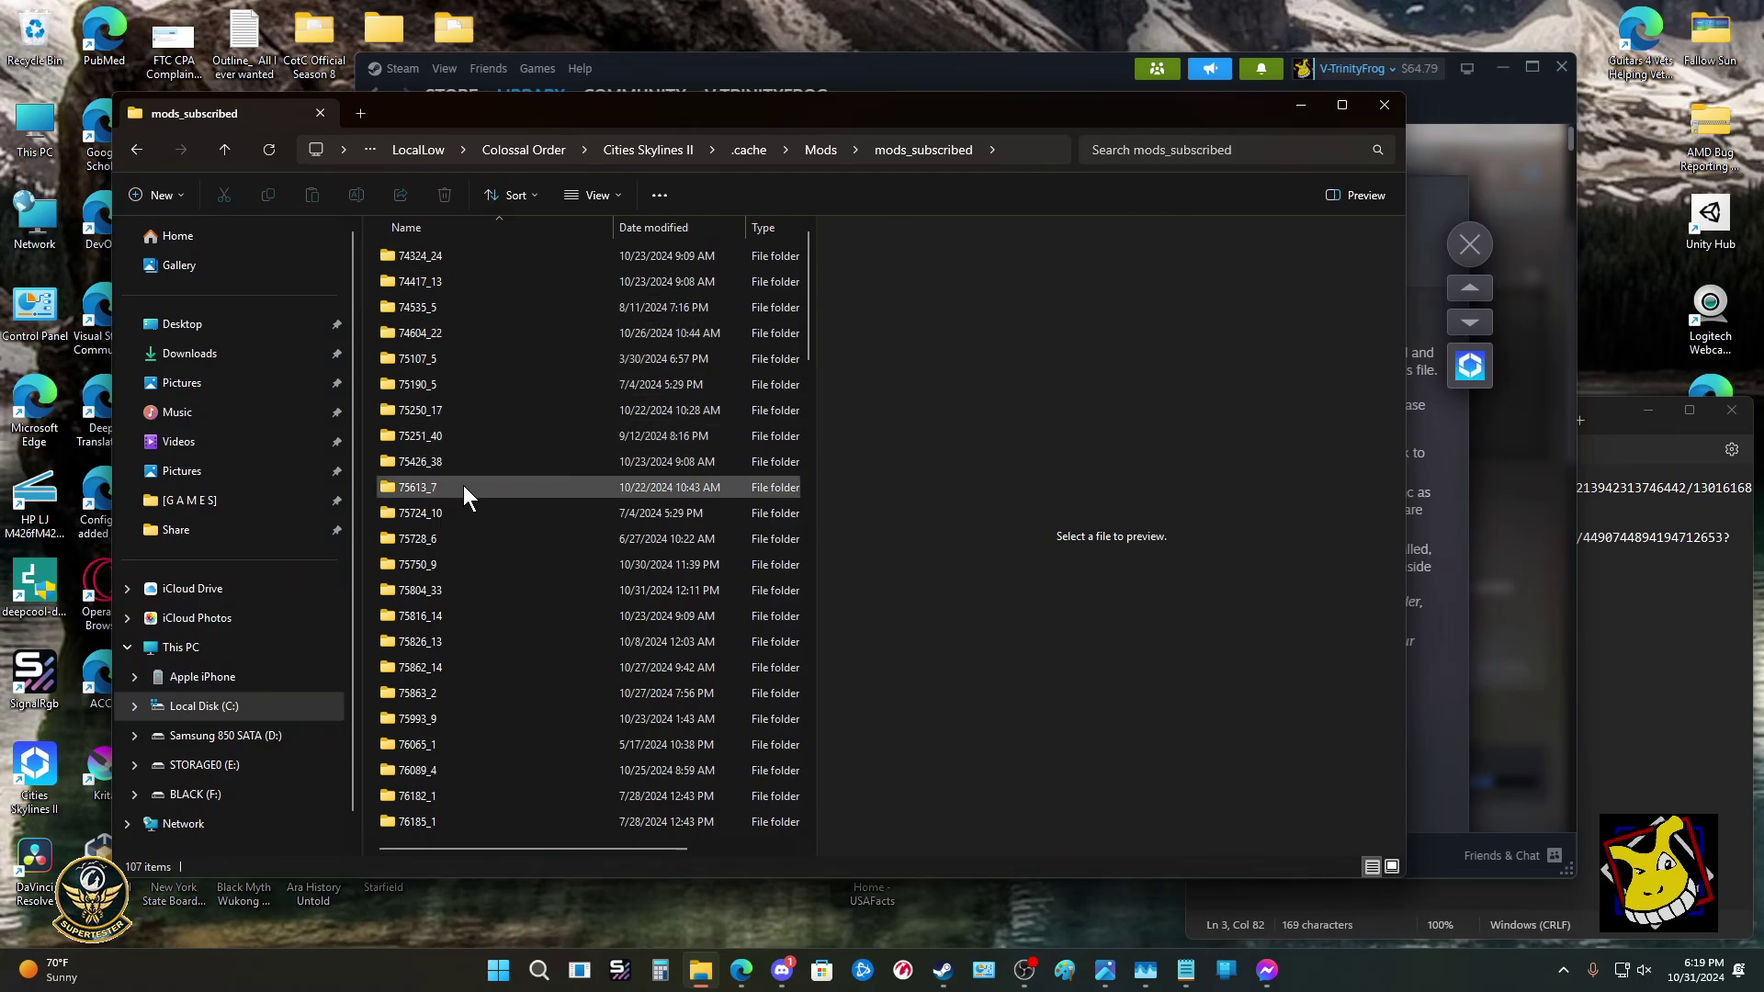
Scroll the mod folders, widen the list to show Size, and select folder 80095_14.
scroll(483, 617, "down", 2)
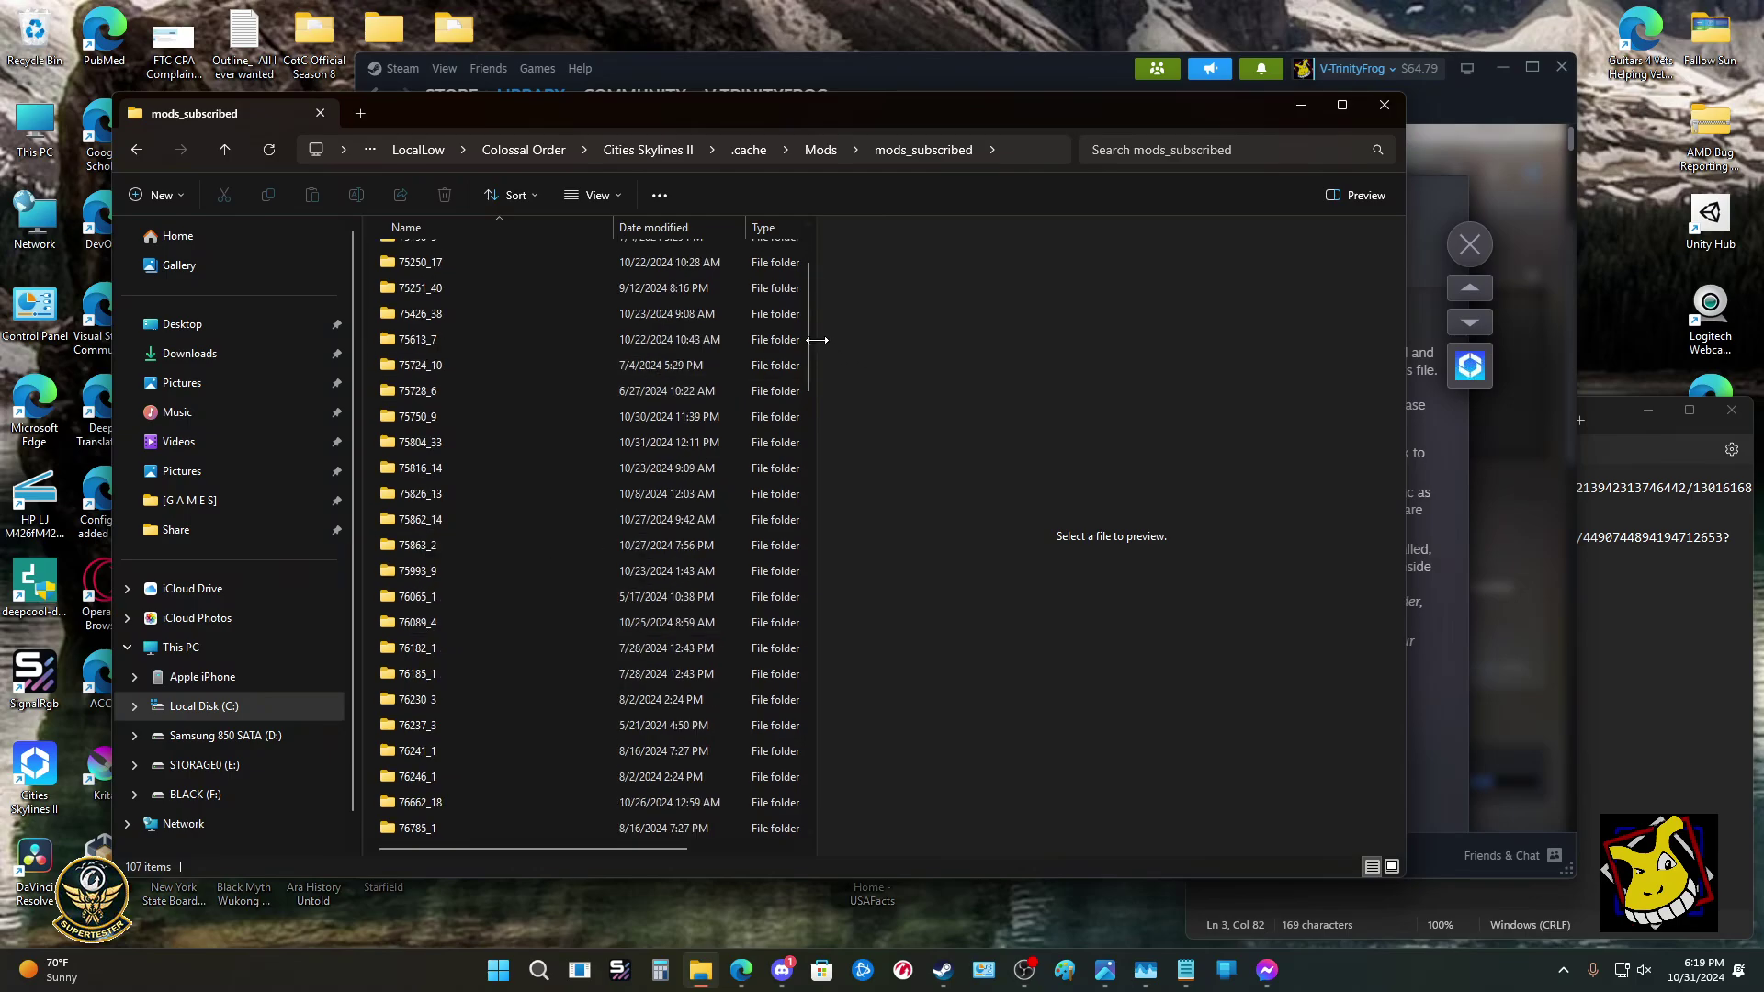
left_click_drag(812, 342, 952, 337)
scroll(566, 533, "down", 10)
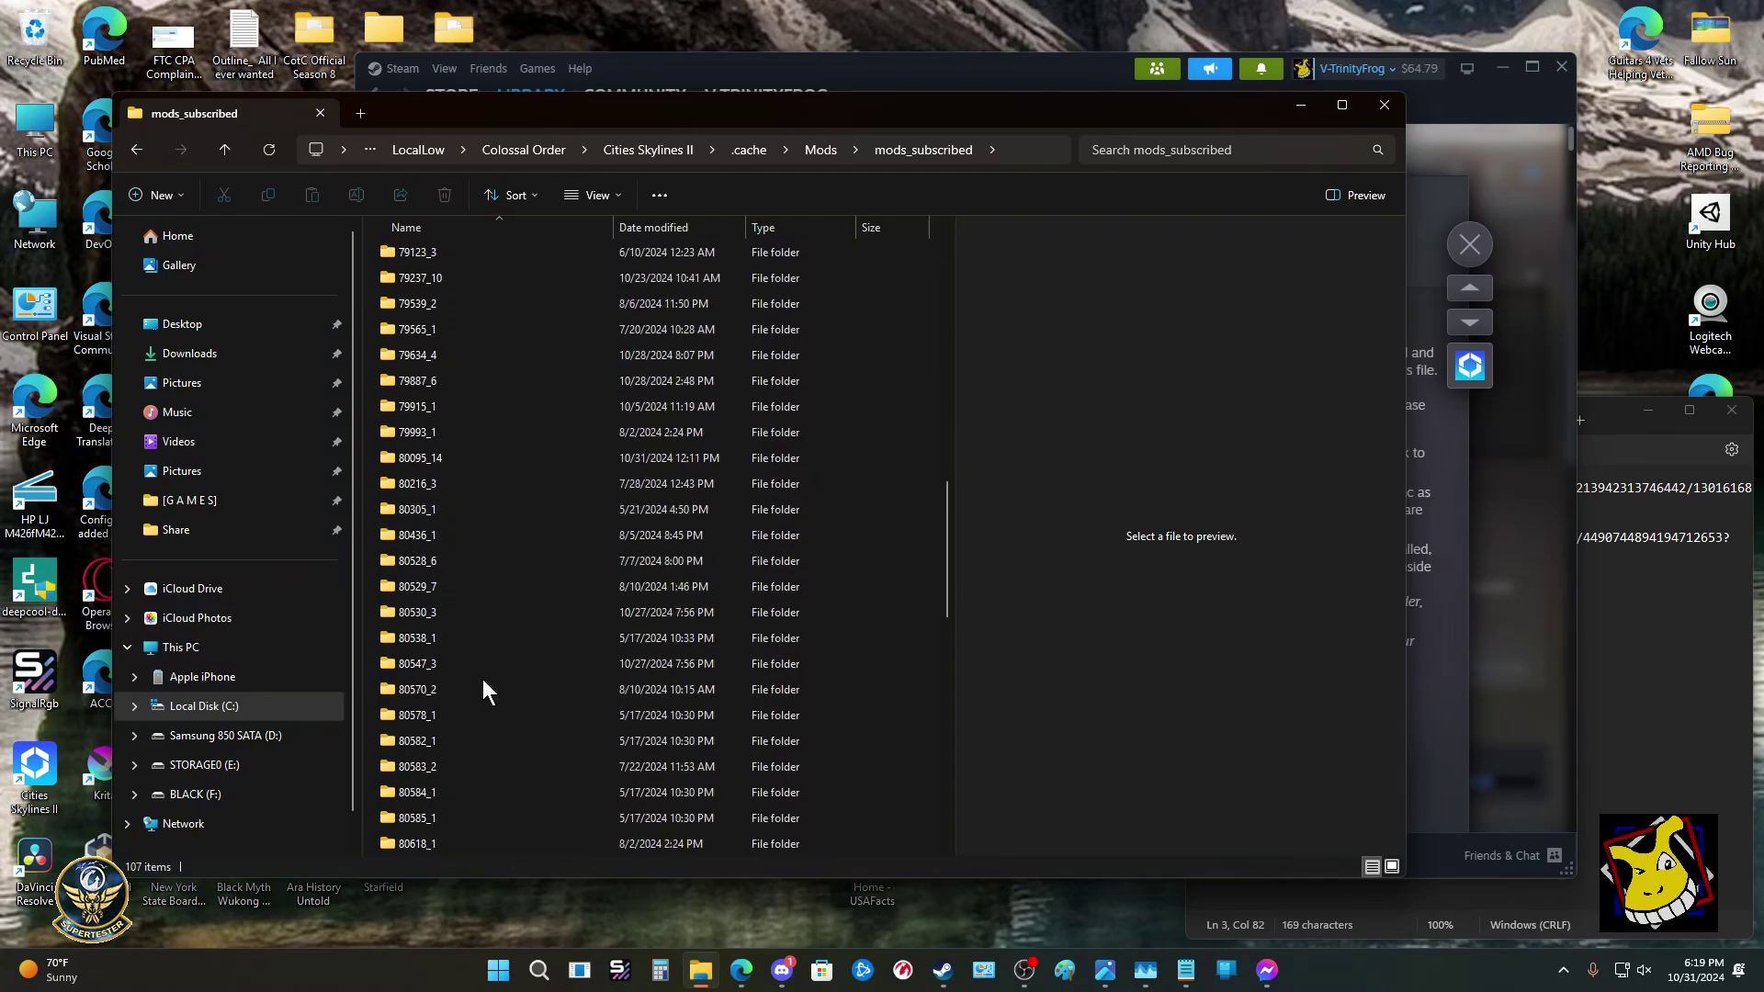
mouse_move(430, 462)
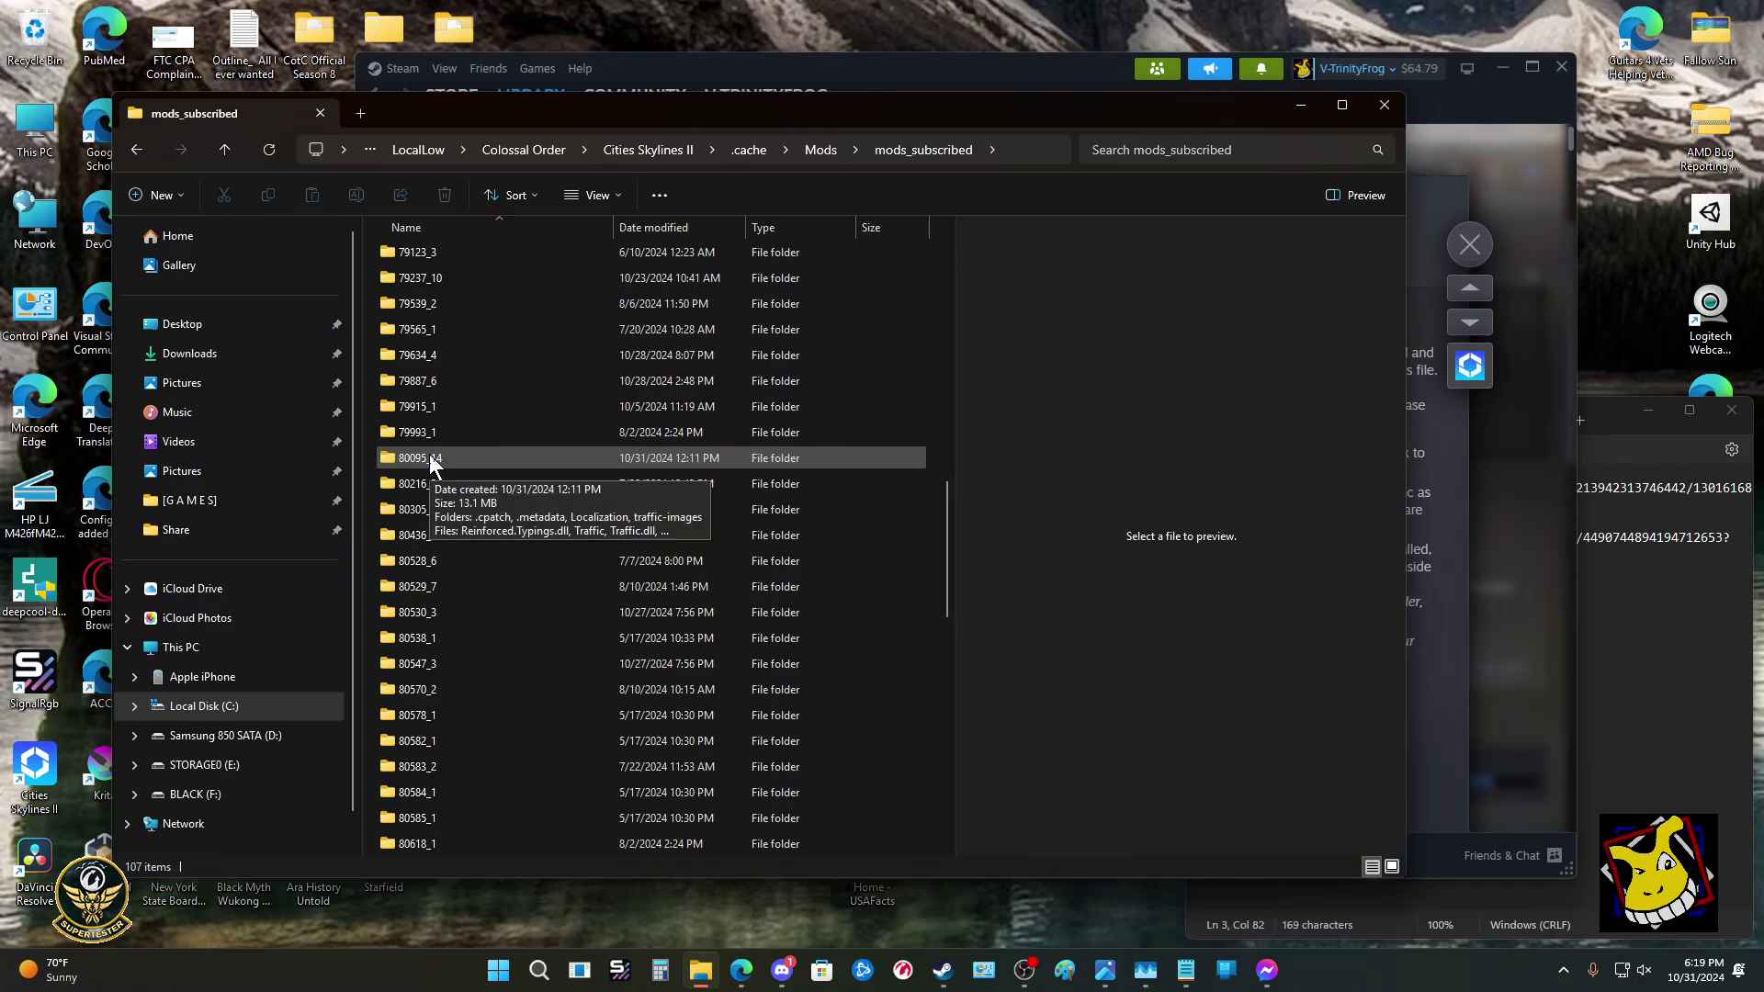
left_click(429, 461)
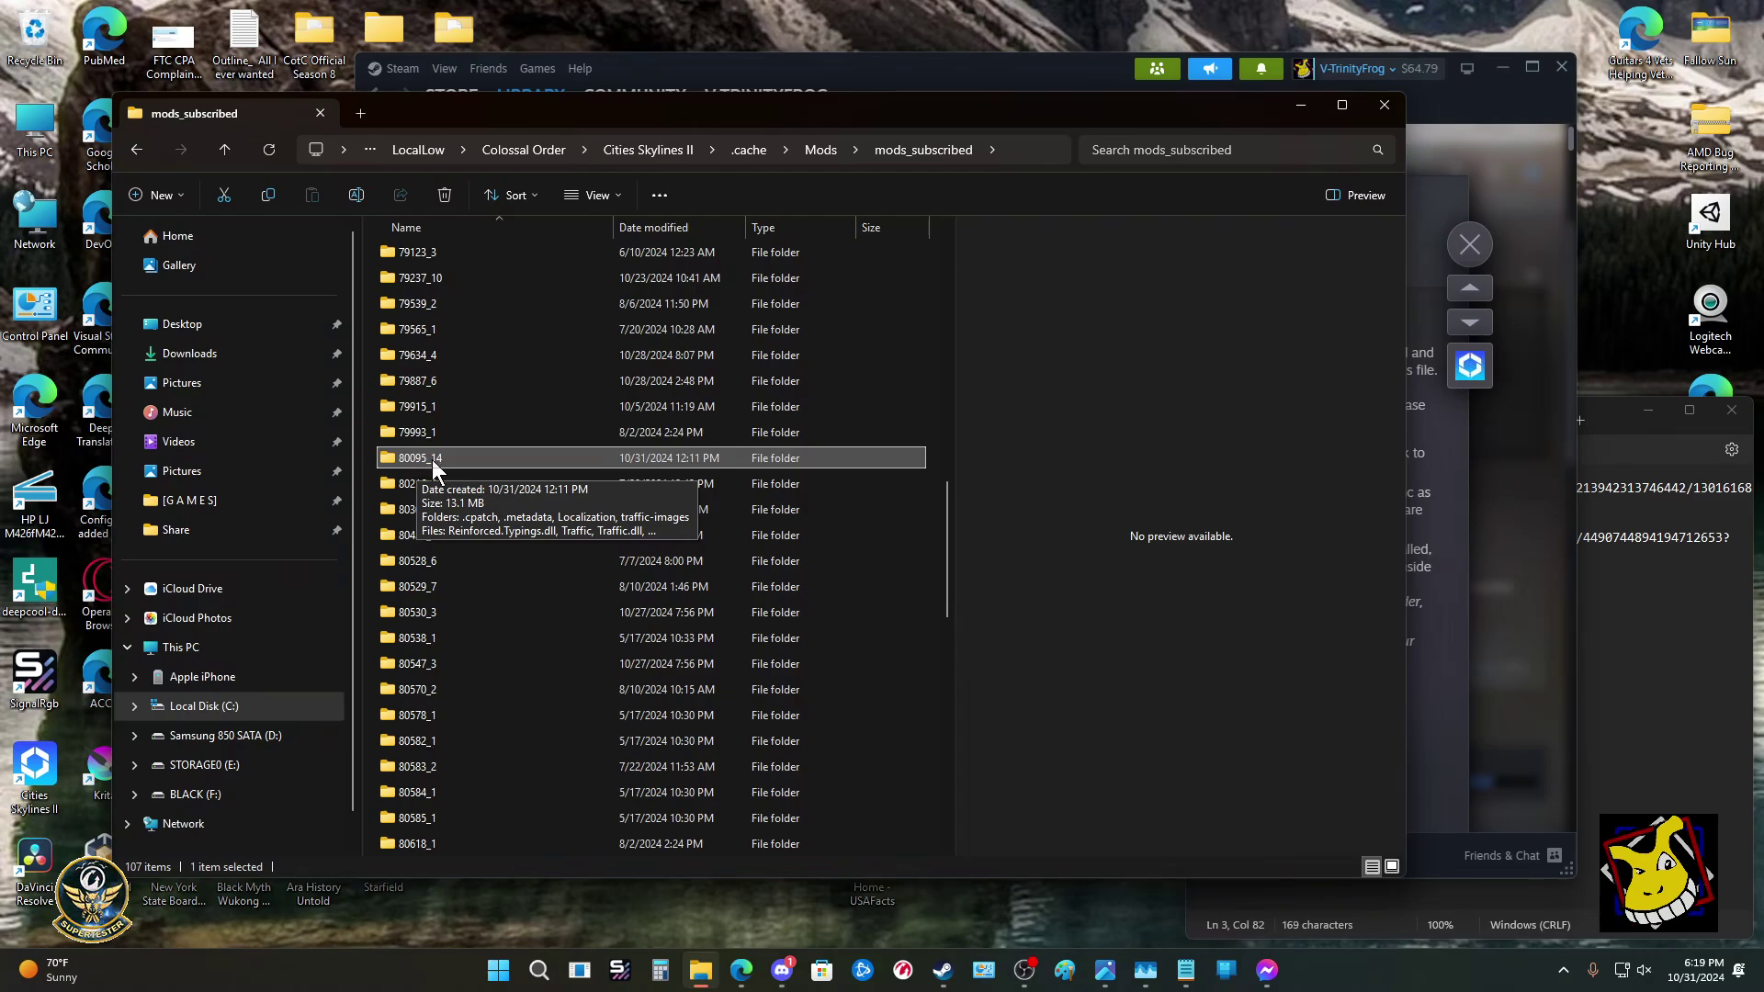
left_click(1503, 136)
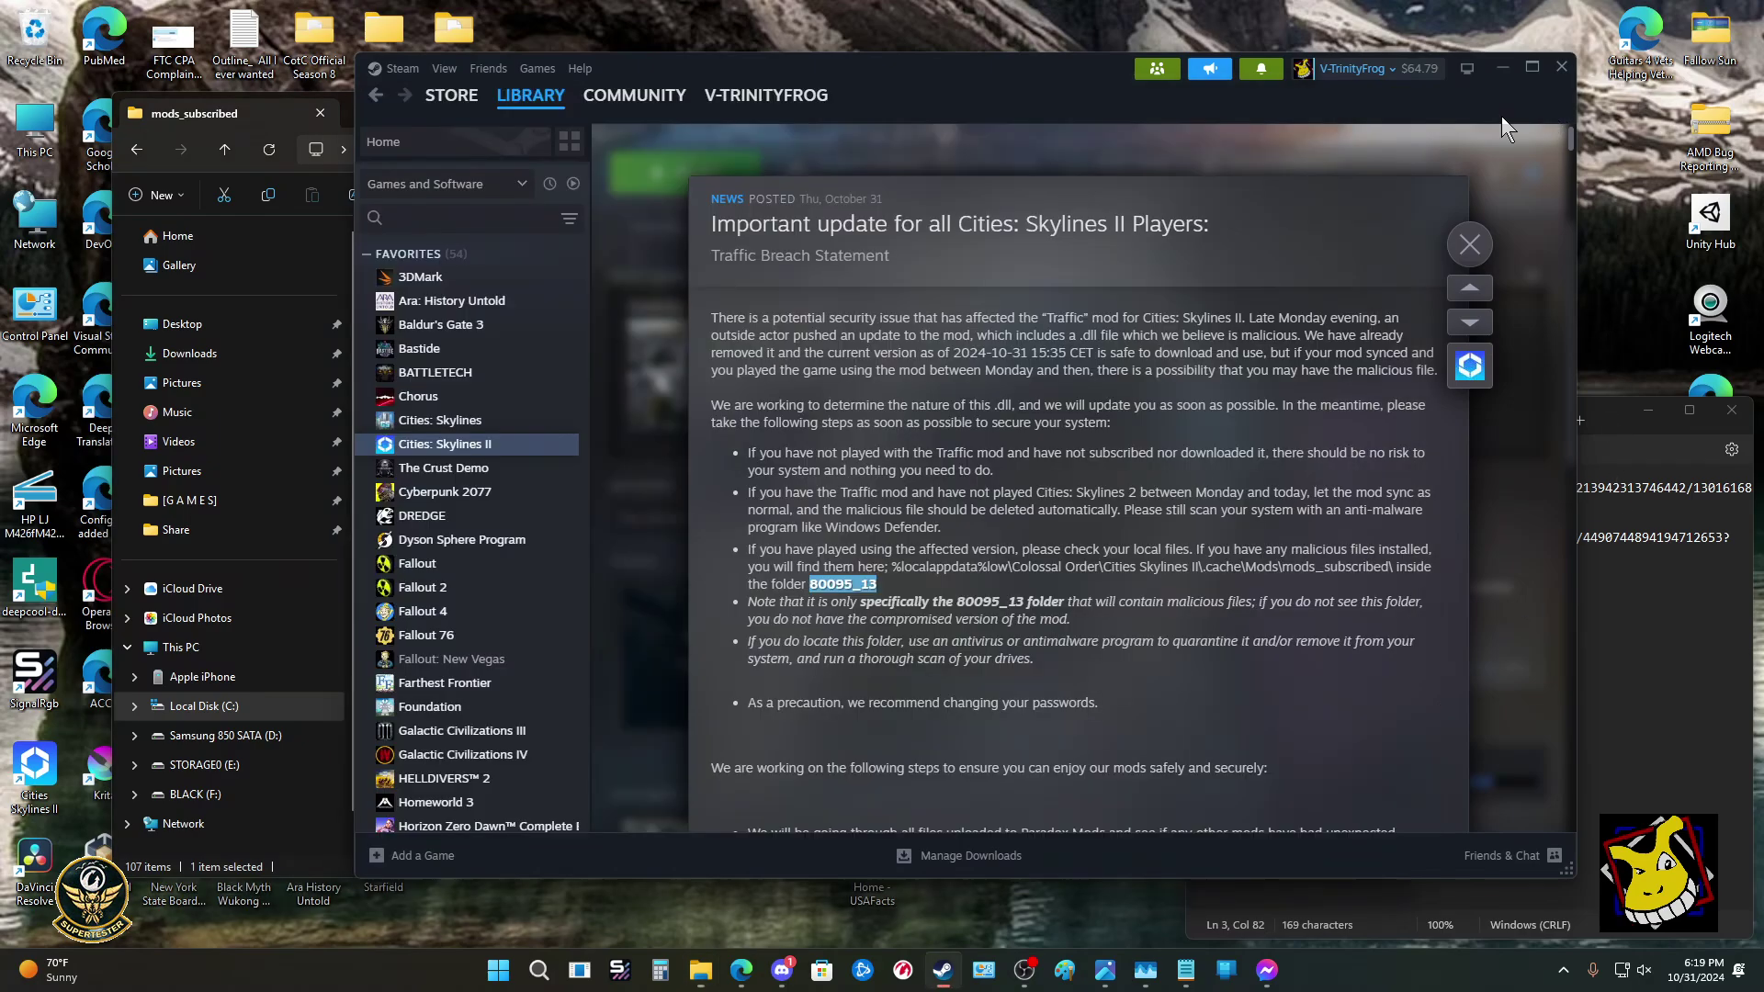
left_click(879, 582)
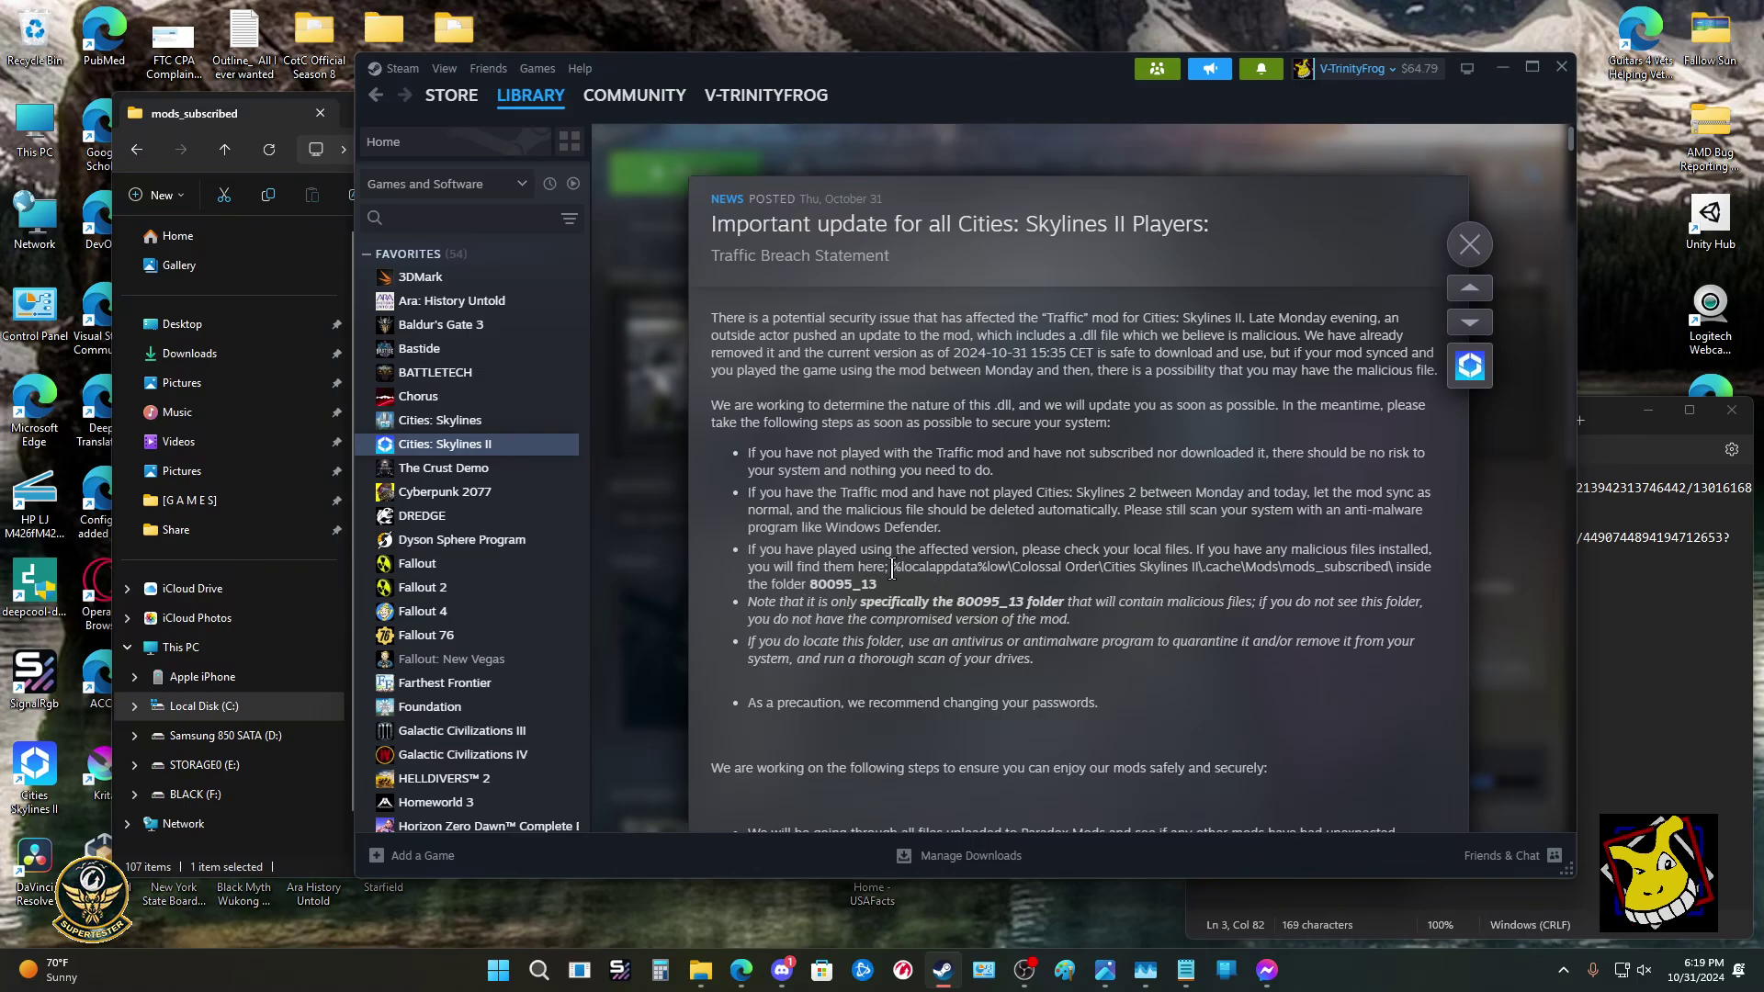
left_click_drag(892, 566, 1398, 566)
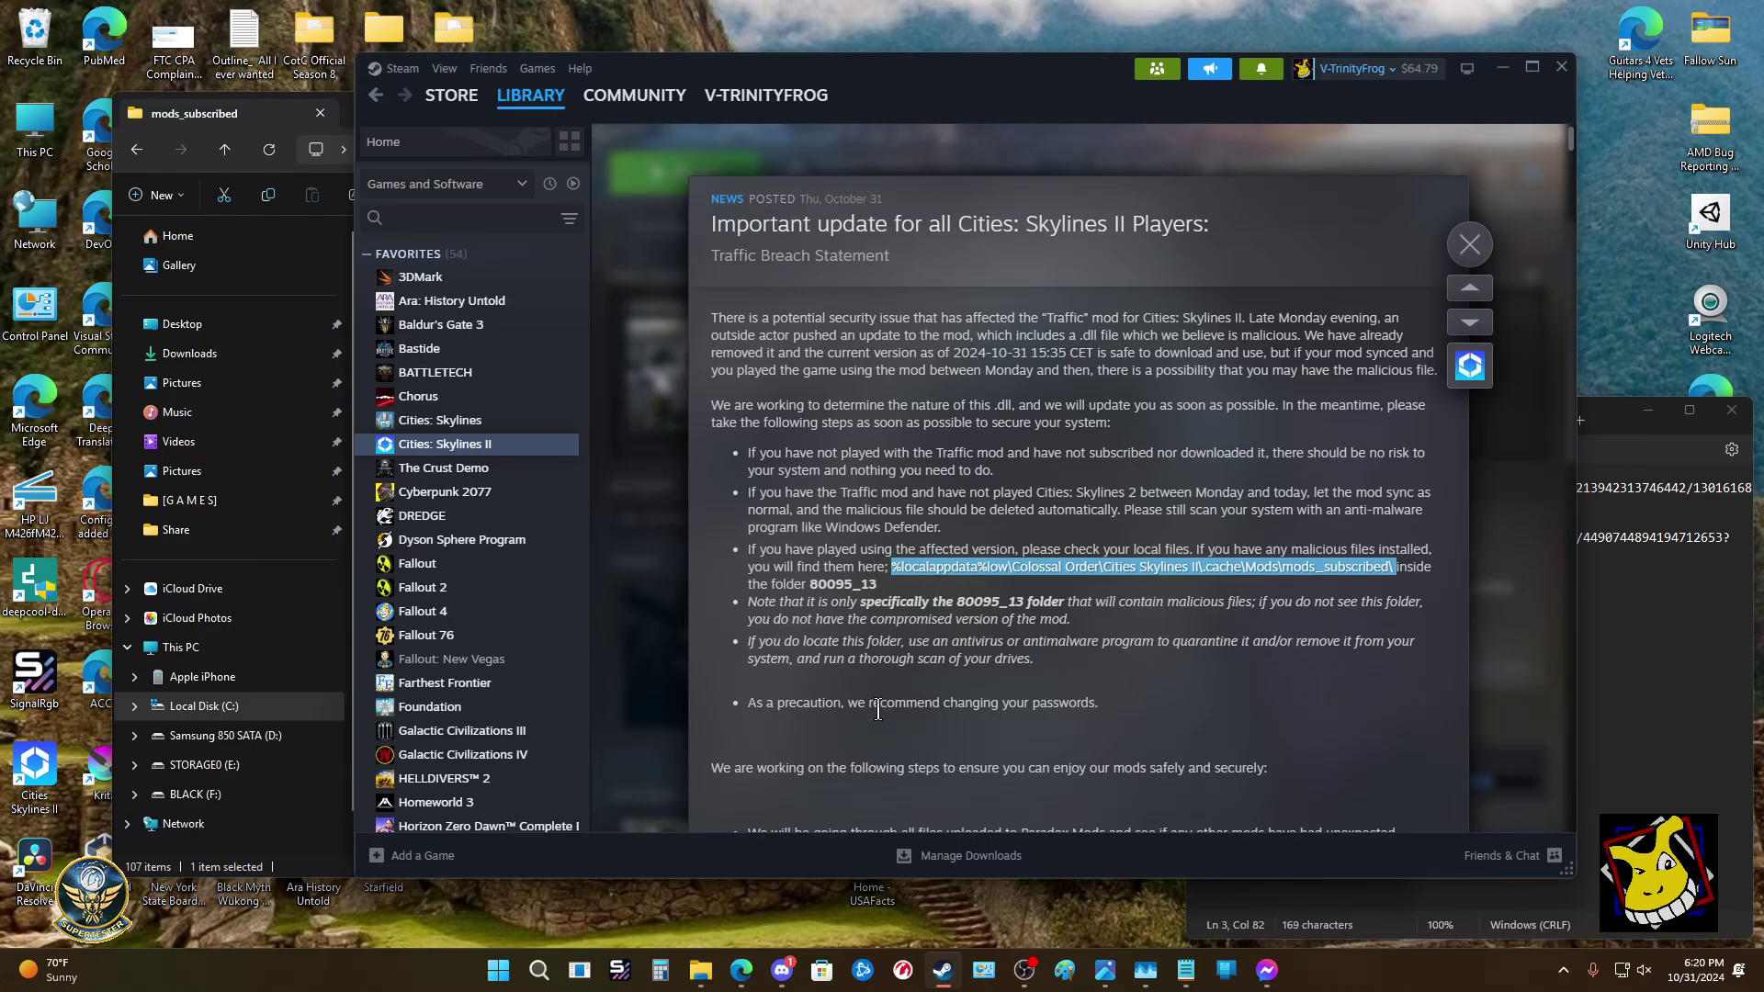
scroll(873, 624, "down", 1)
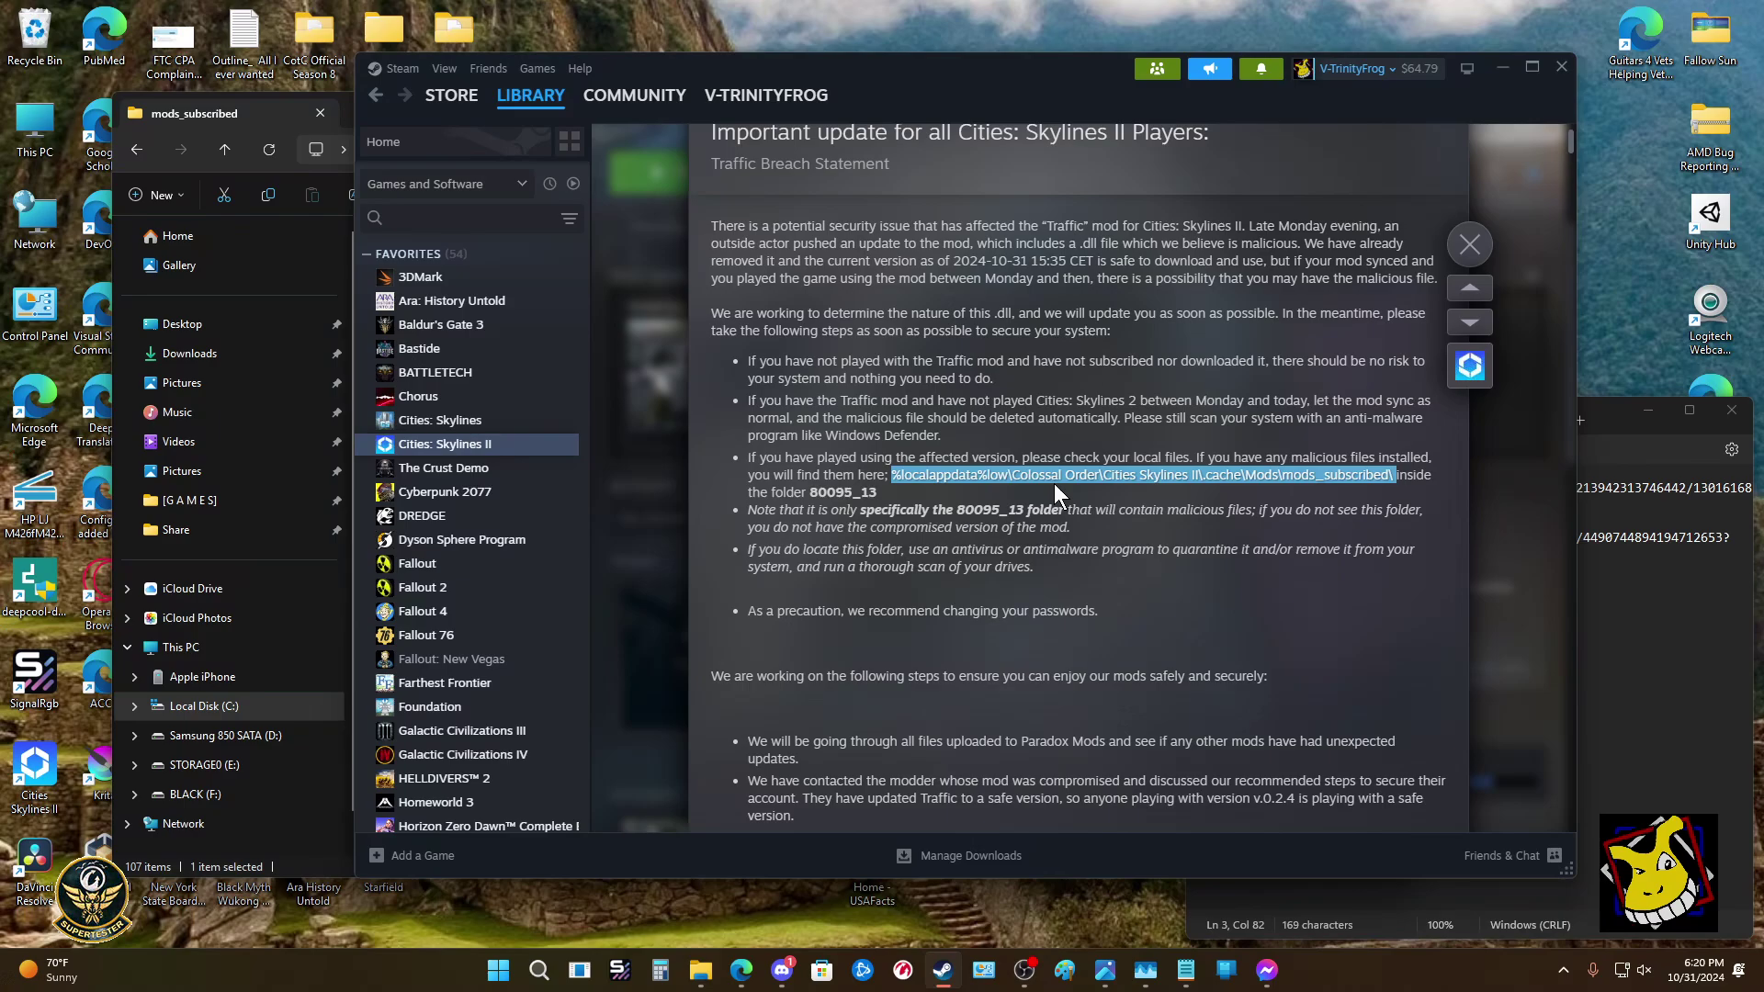
scroll(1069, 540, "down", 1)
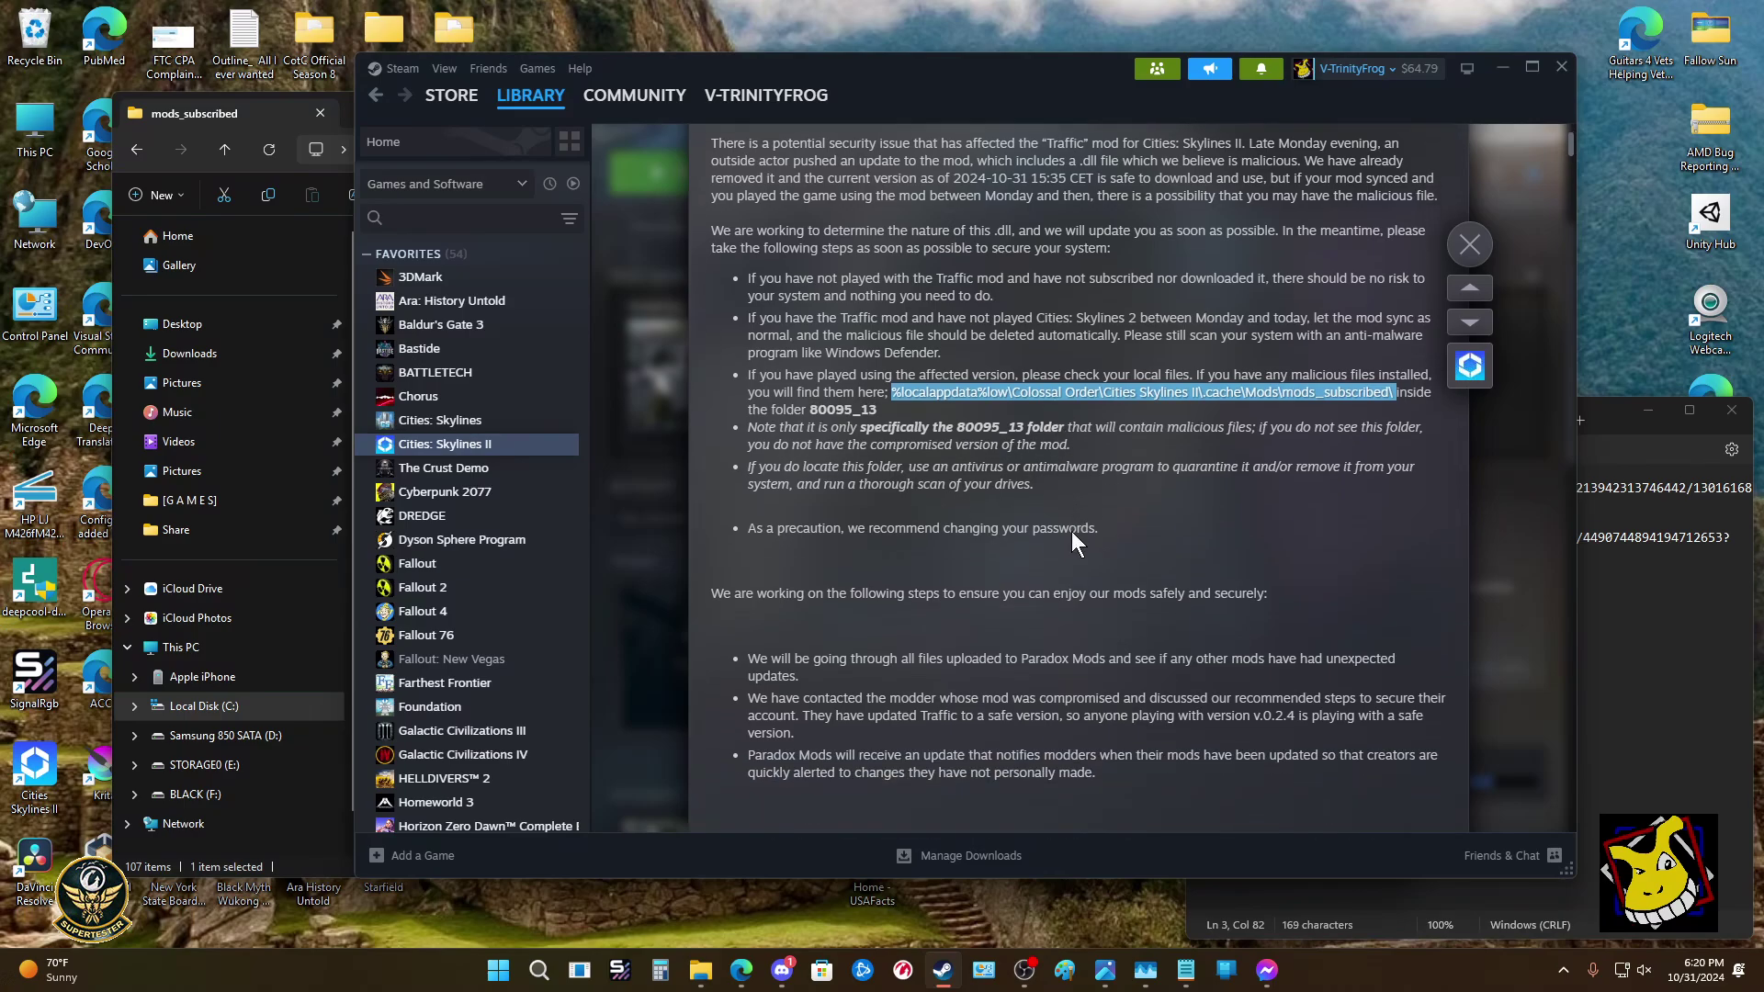
left_click(750, 421)
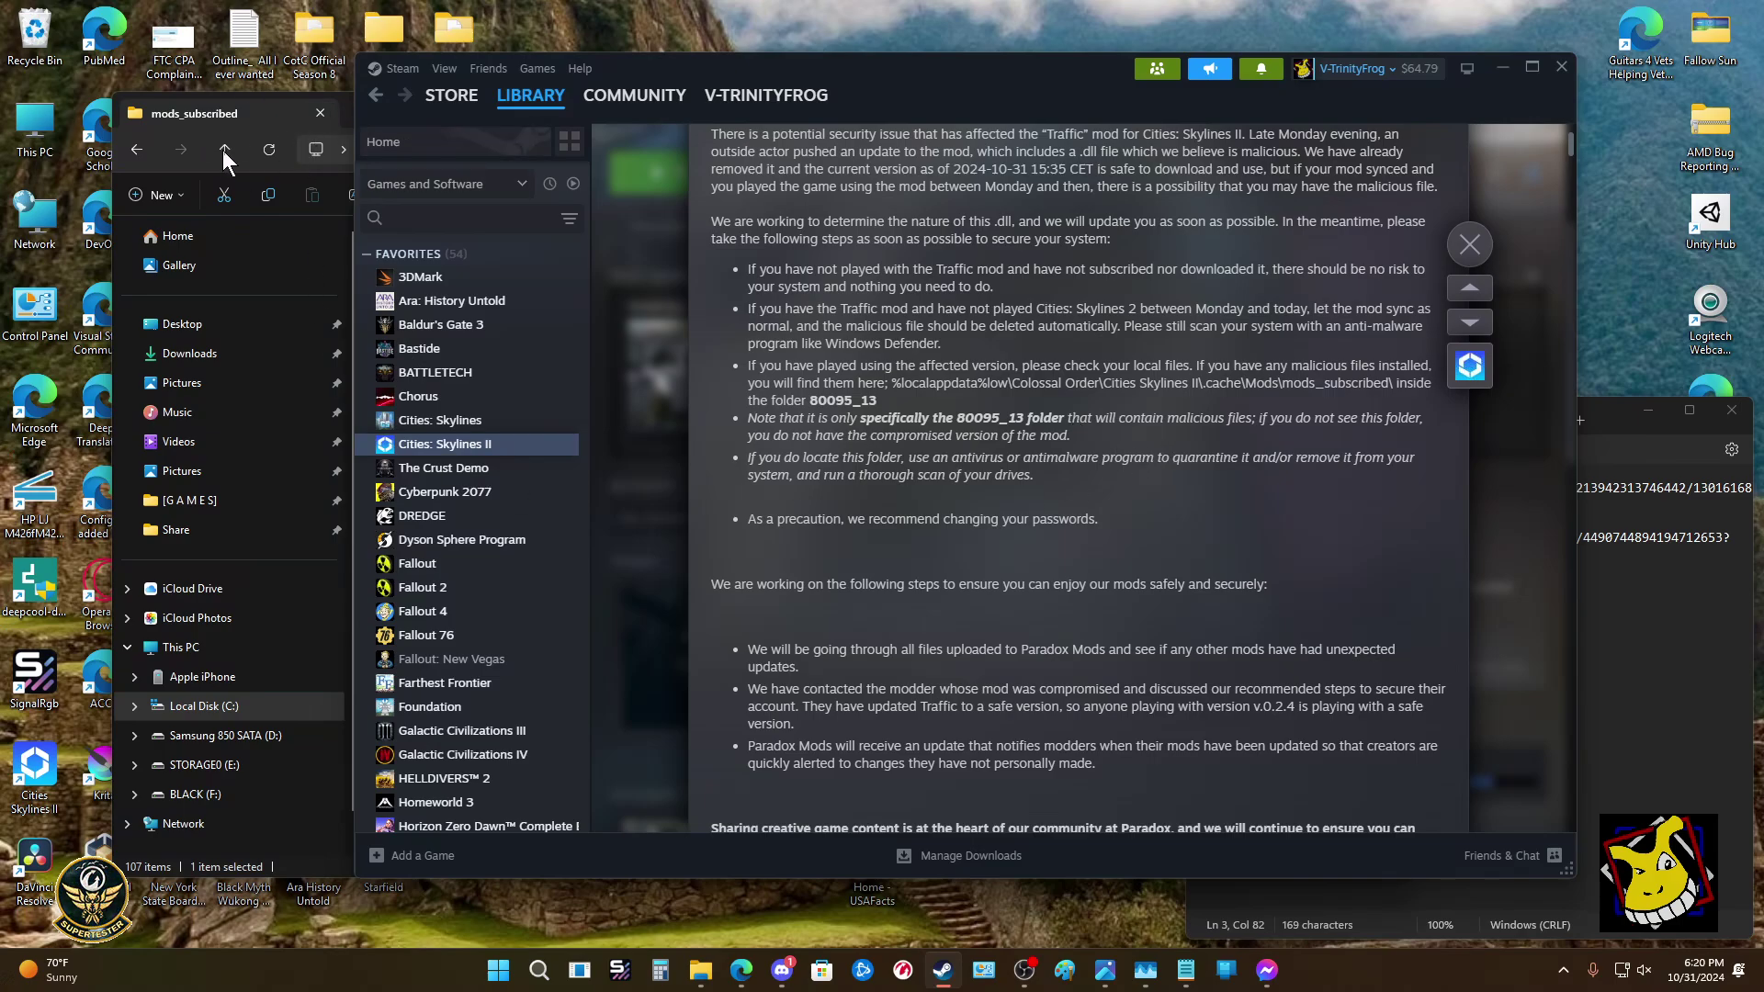
Run Scan with Microsoft Defender on folder 80095_14 from its Show more options menu.
left_click(105, 209)
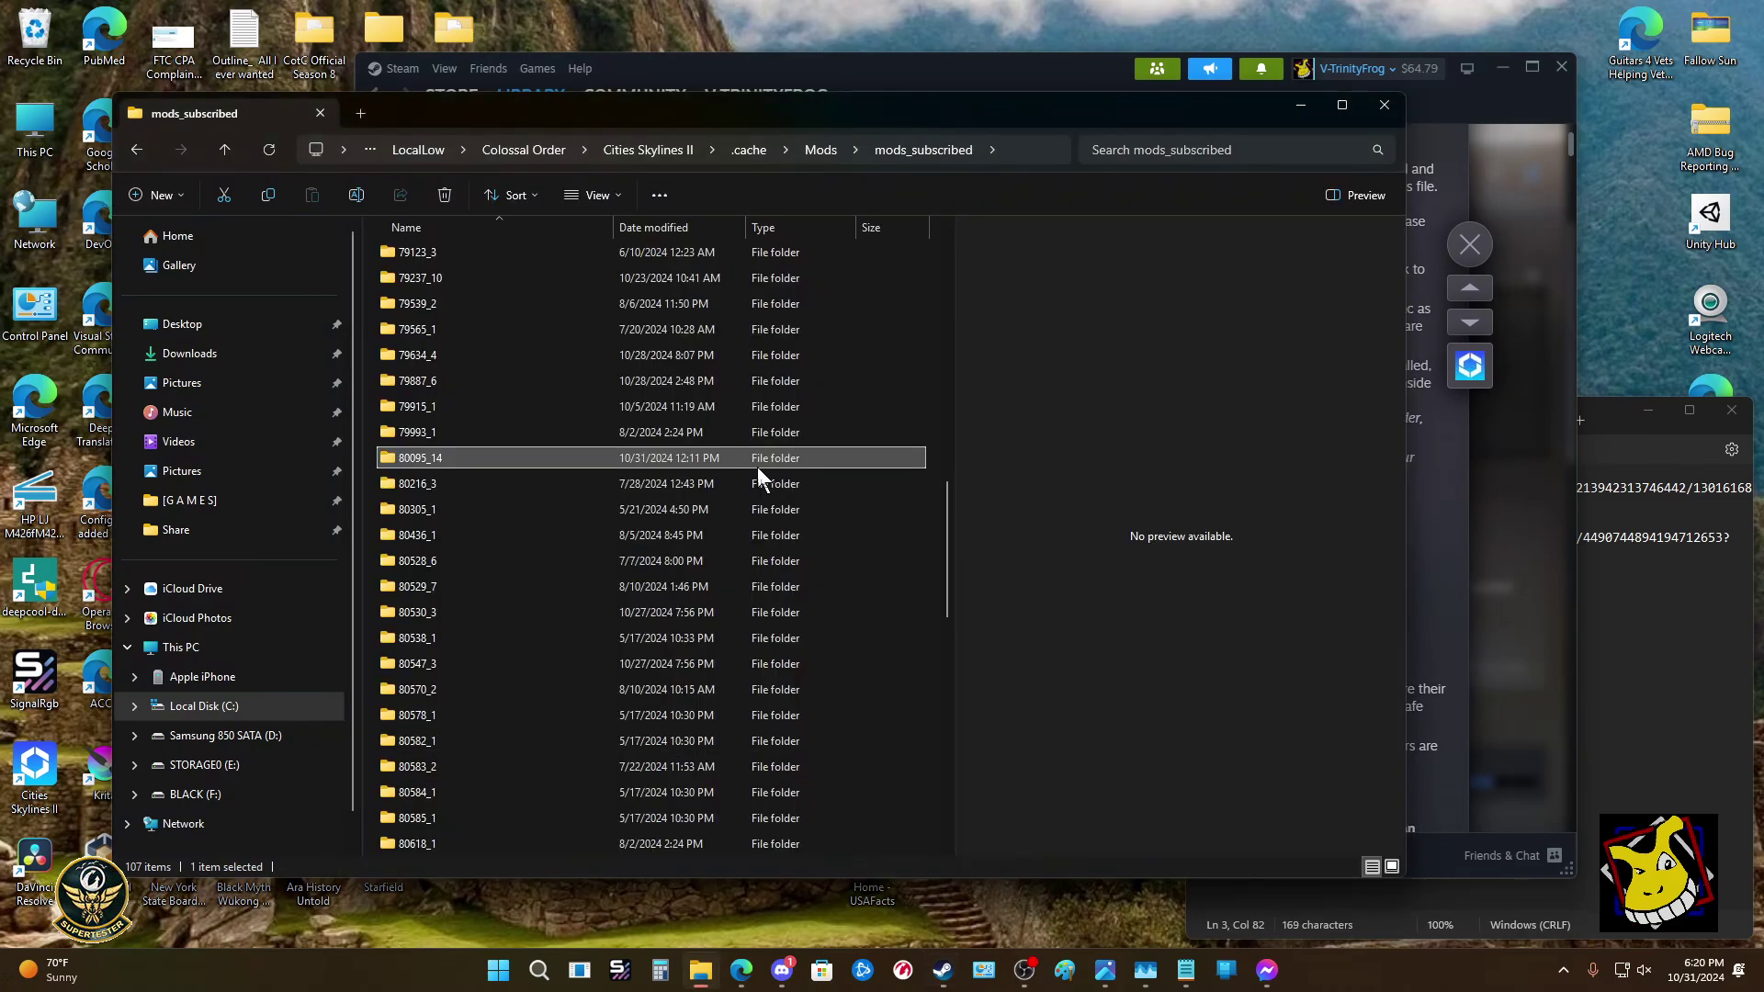
right_click(411, 459)
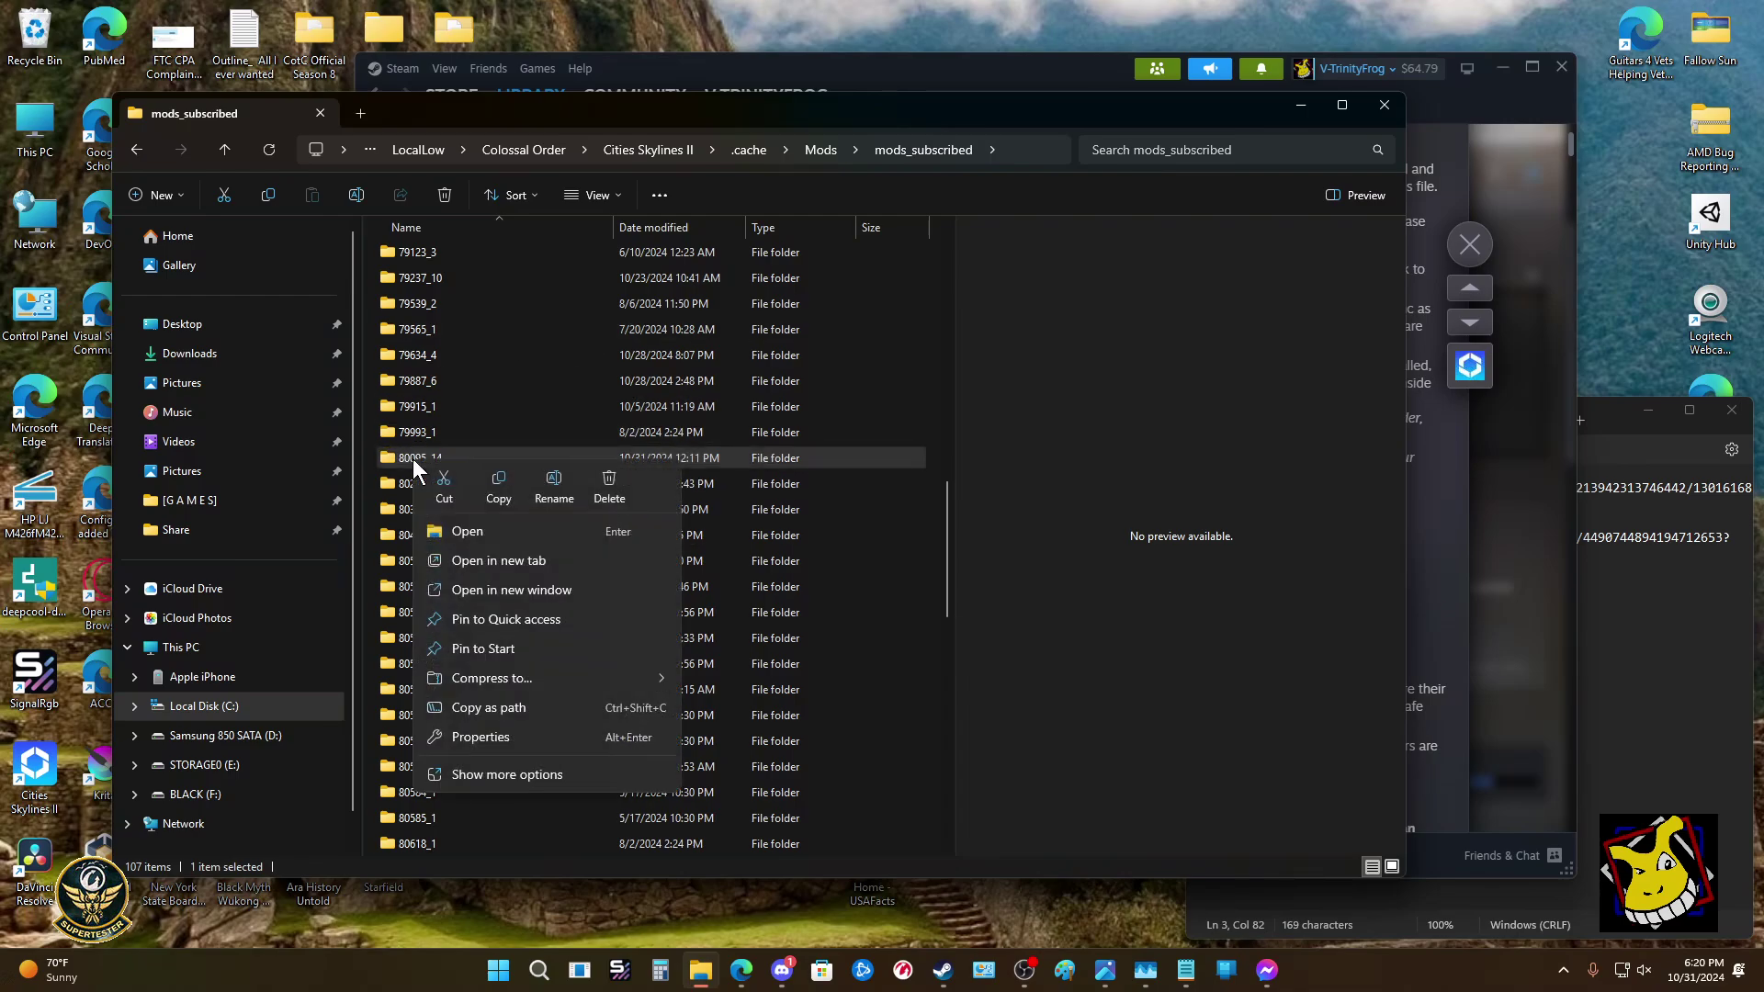
left_click(504, 775)
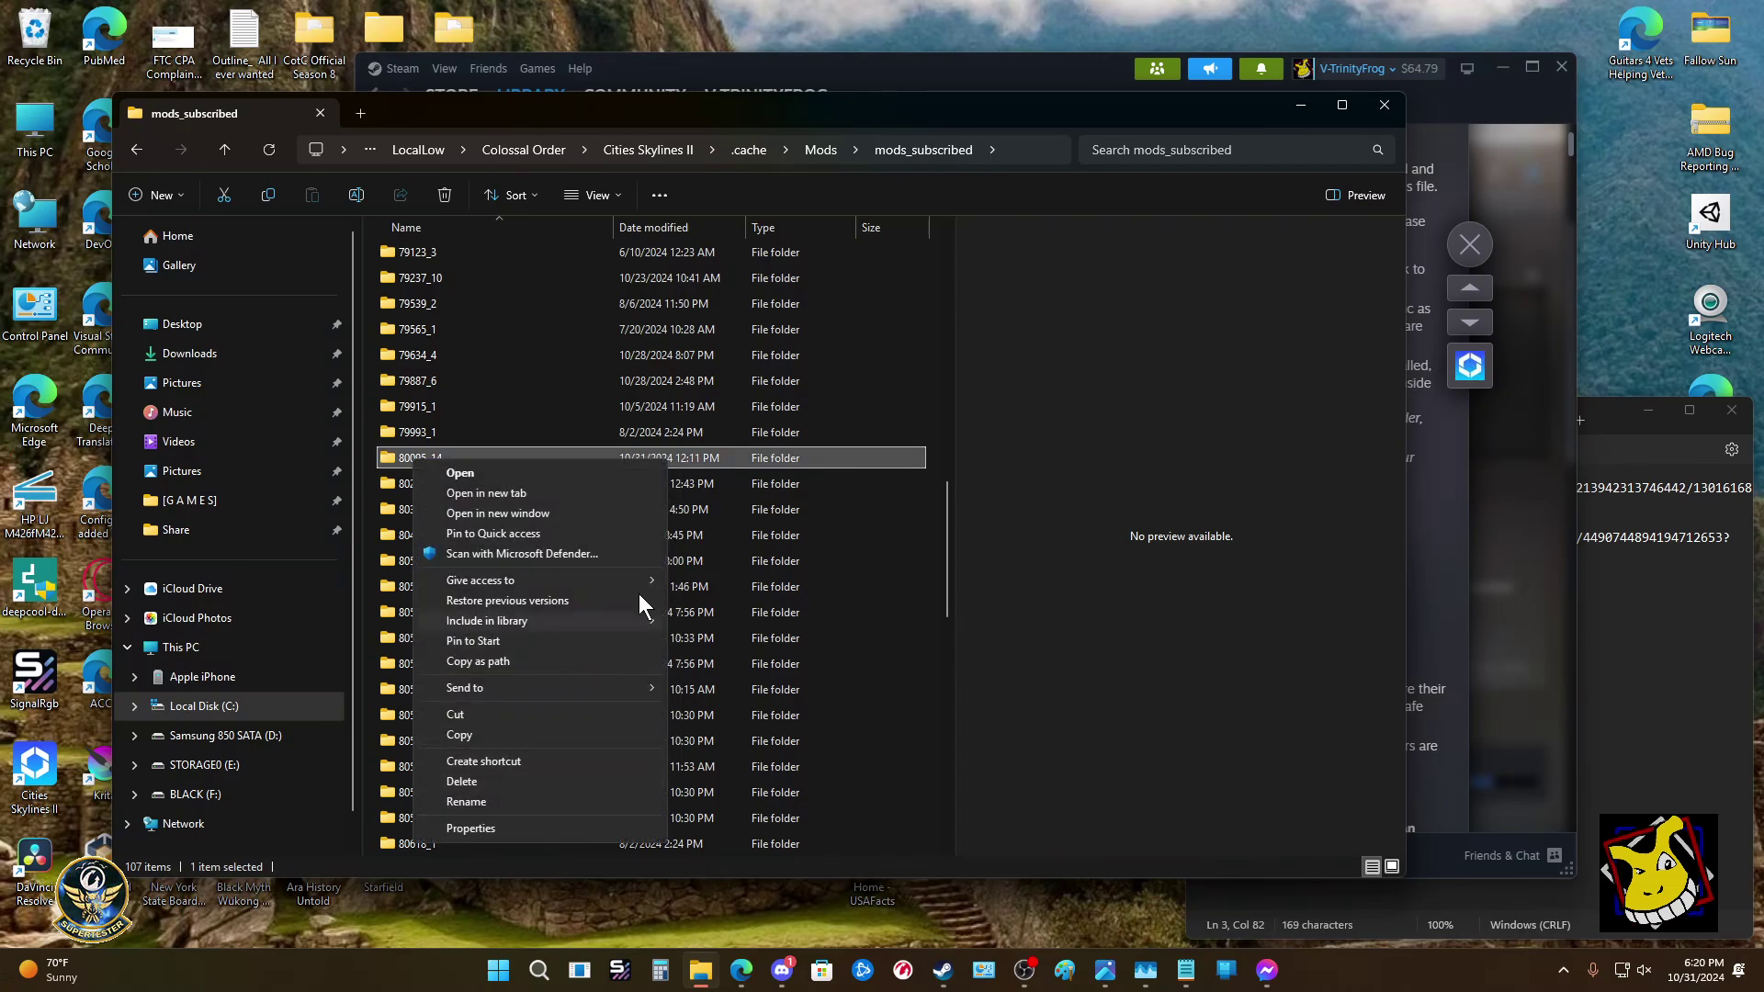
left_click(555, 554)
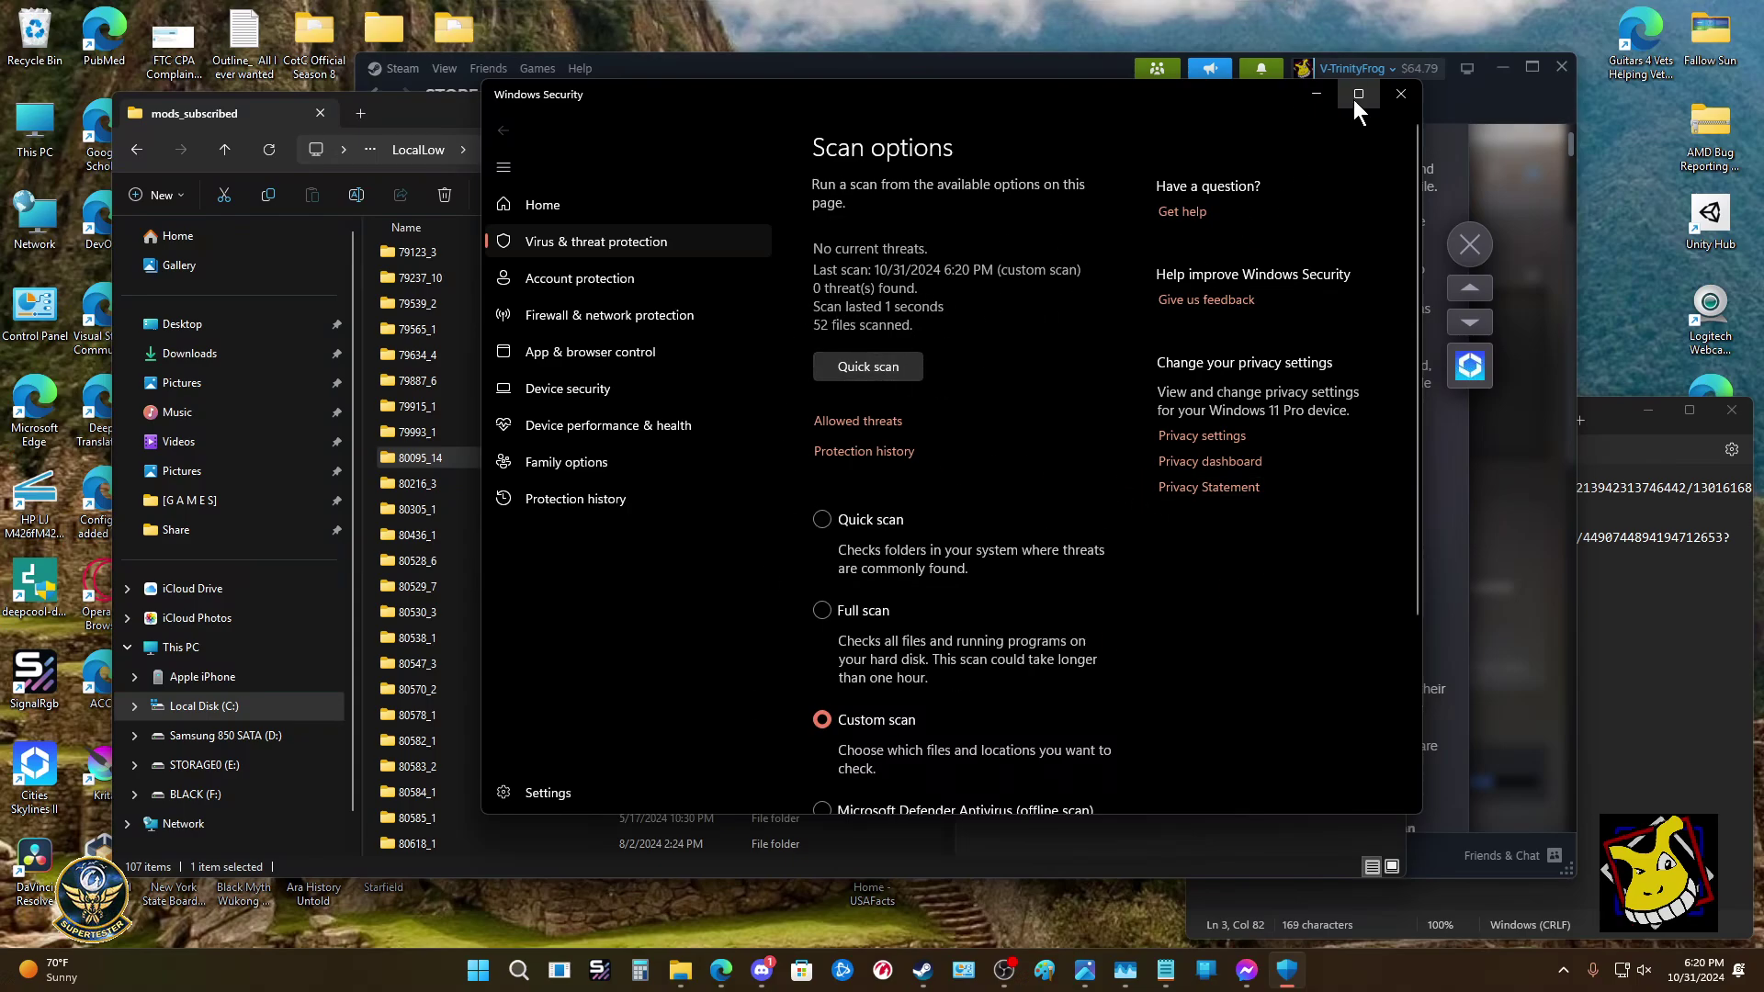
Rescan 80095_14 with Microsoft Defender, close Windows Security, and lower the Explorer window.
left_click(1401, 97)
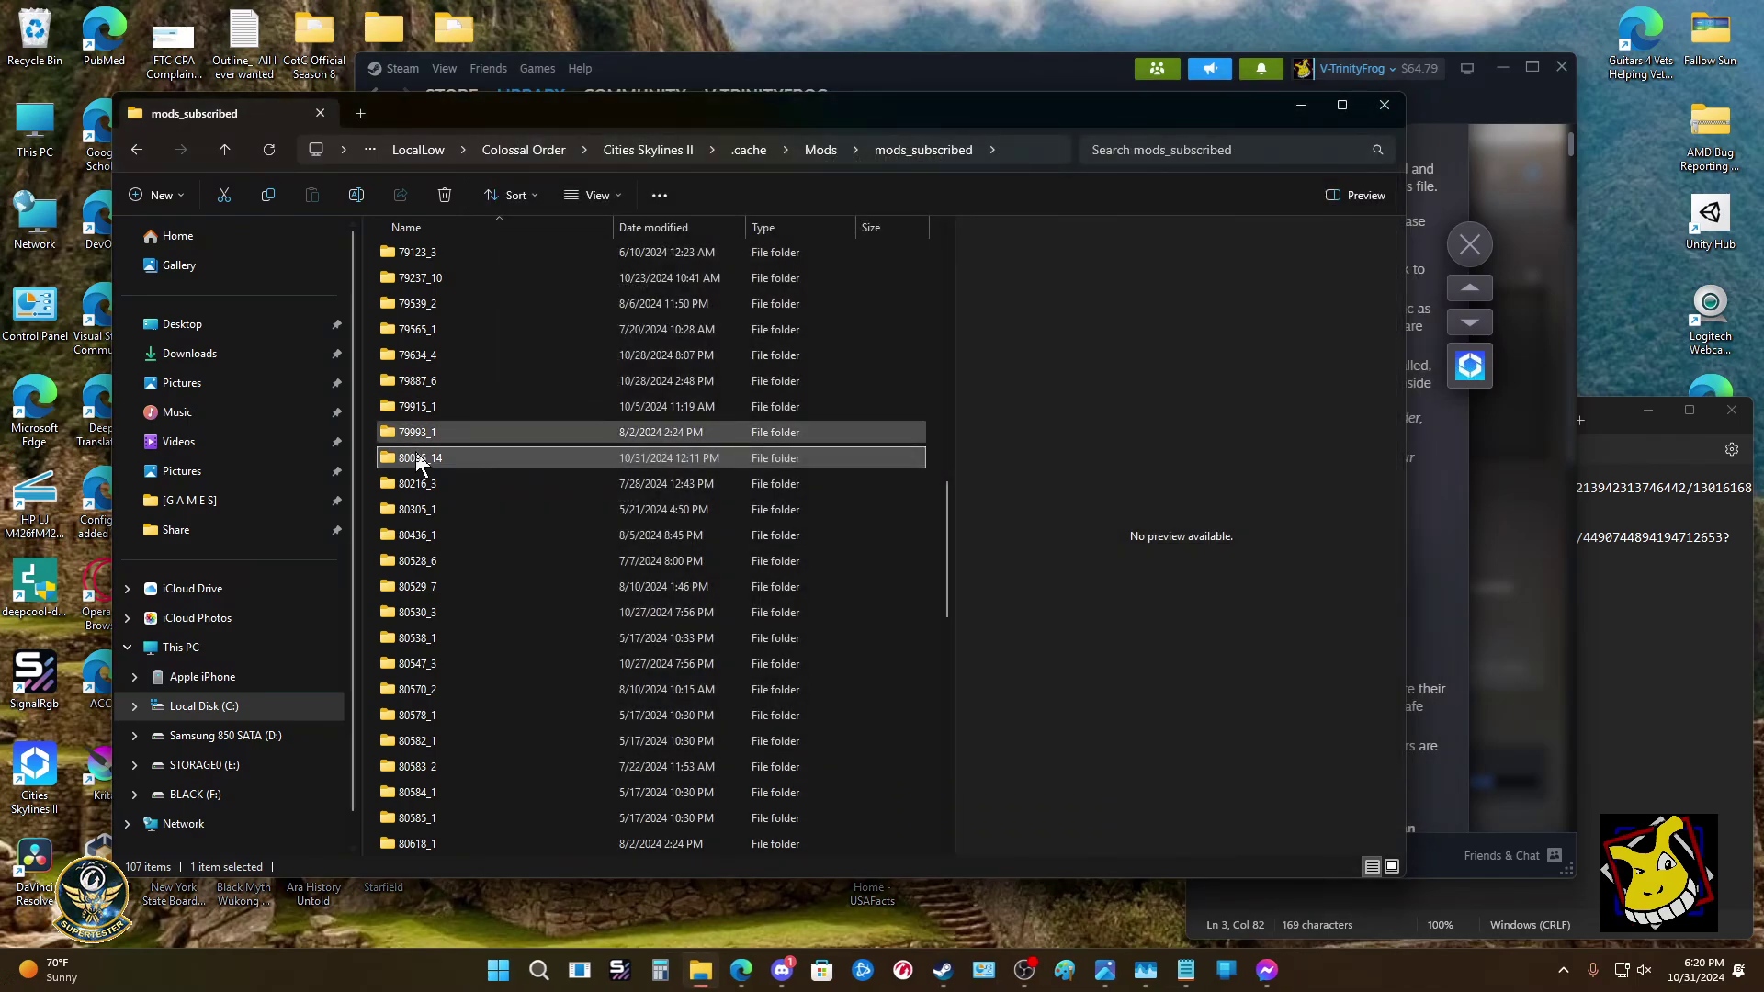
right_click(418, 459)
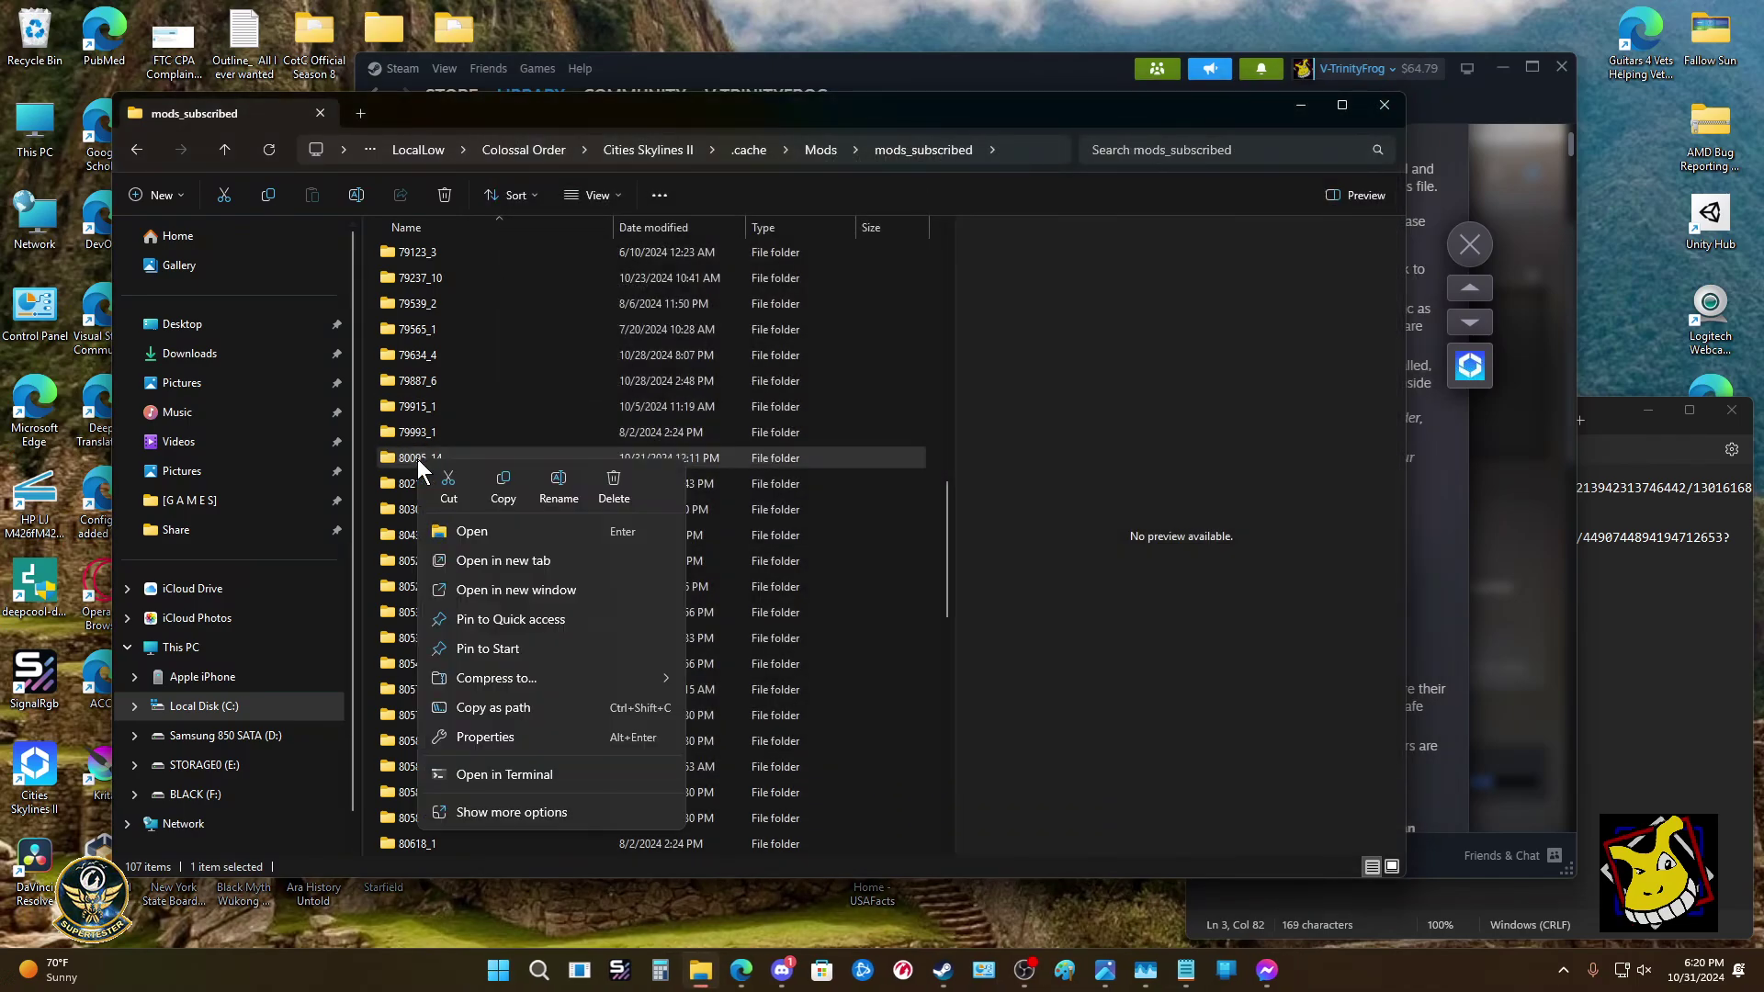
left_click(520, 812)
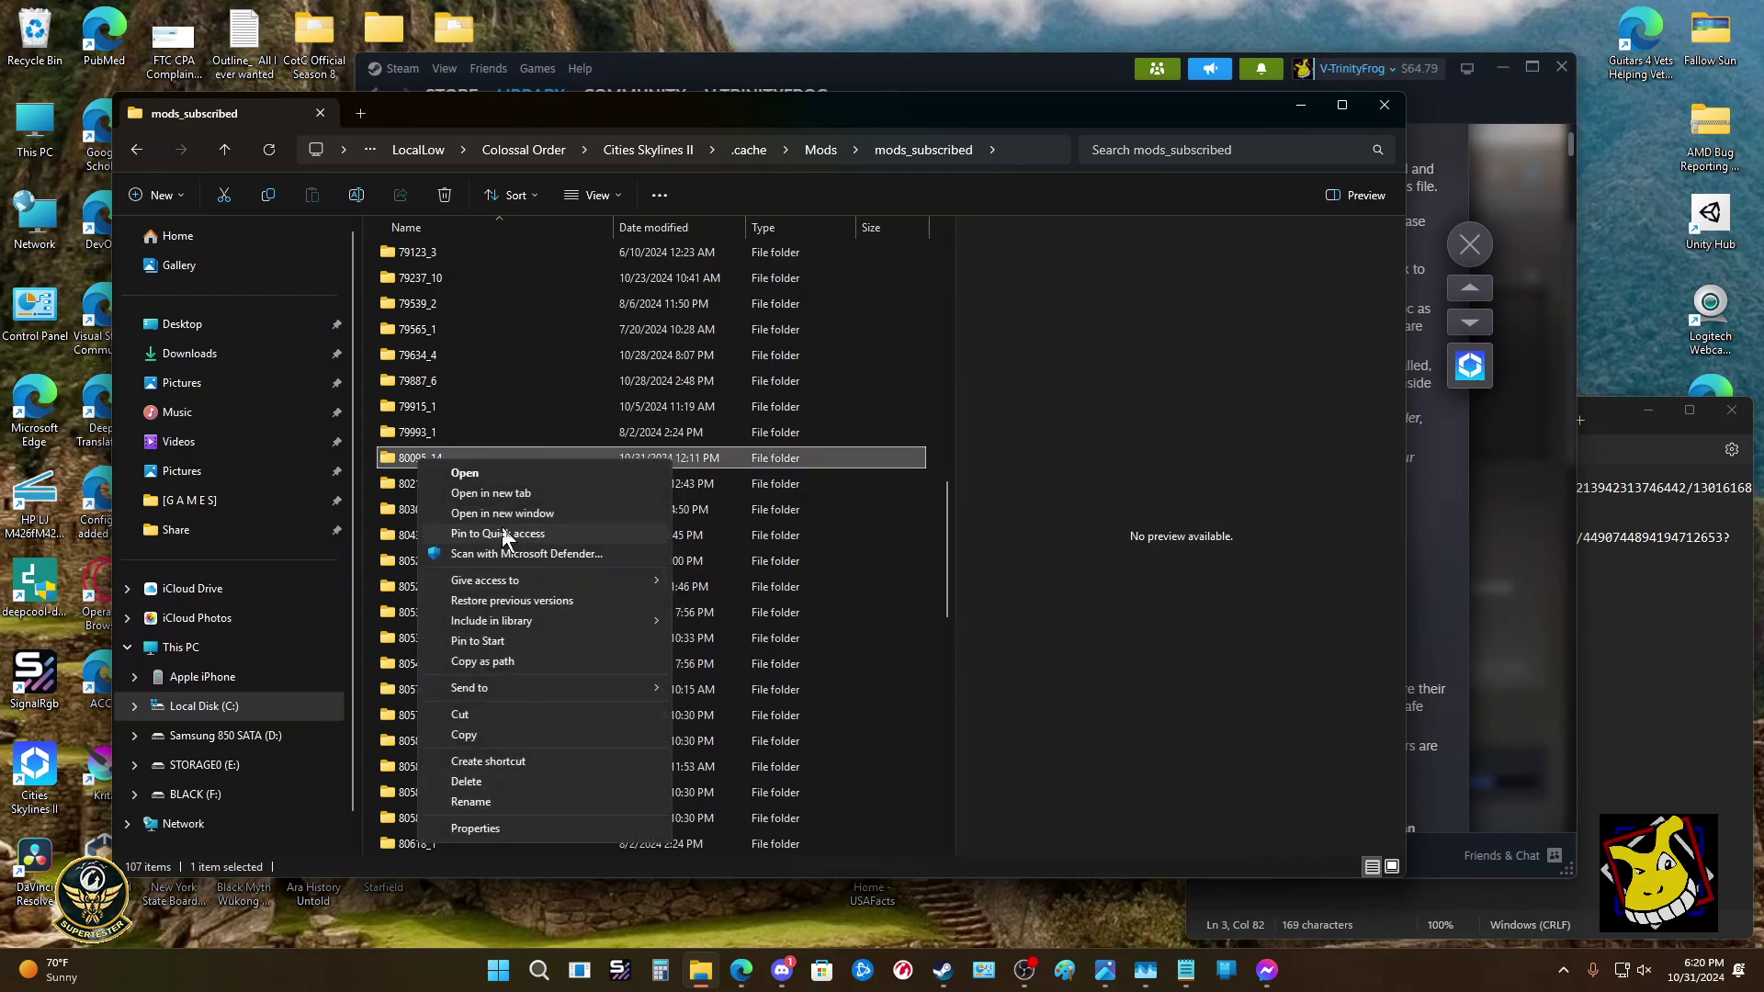
left_click(508, 553)
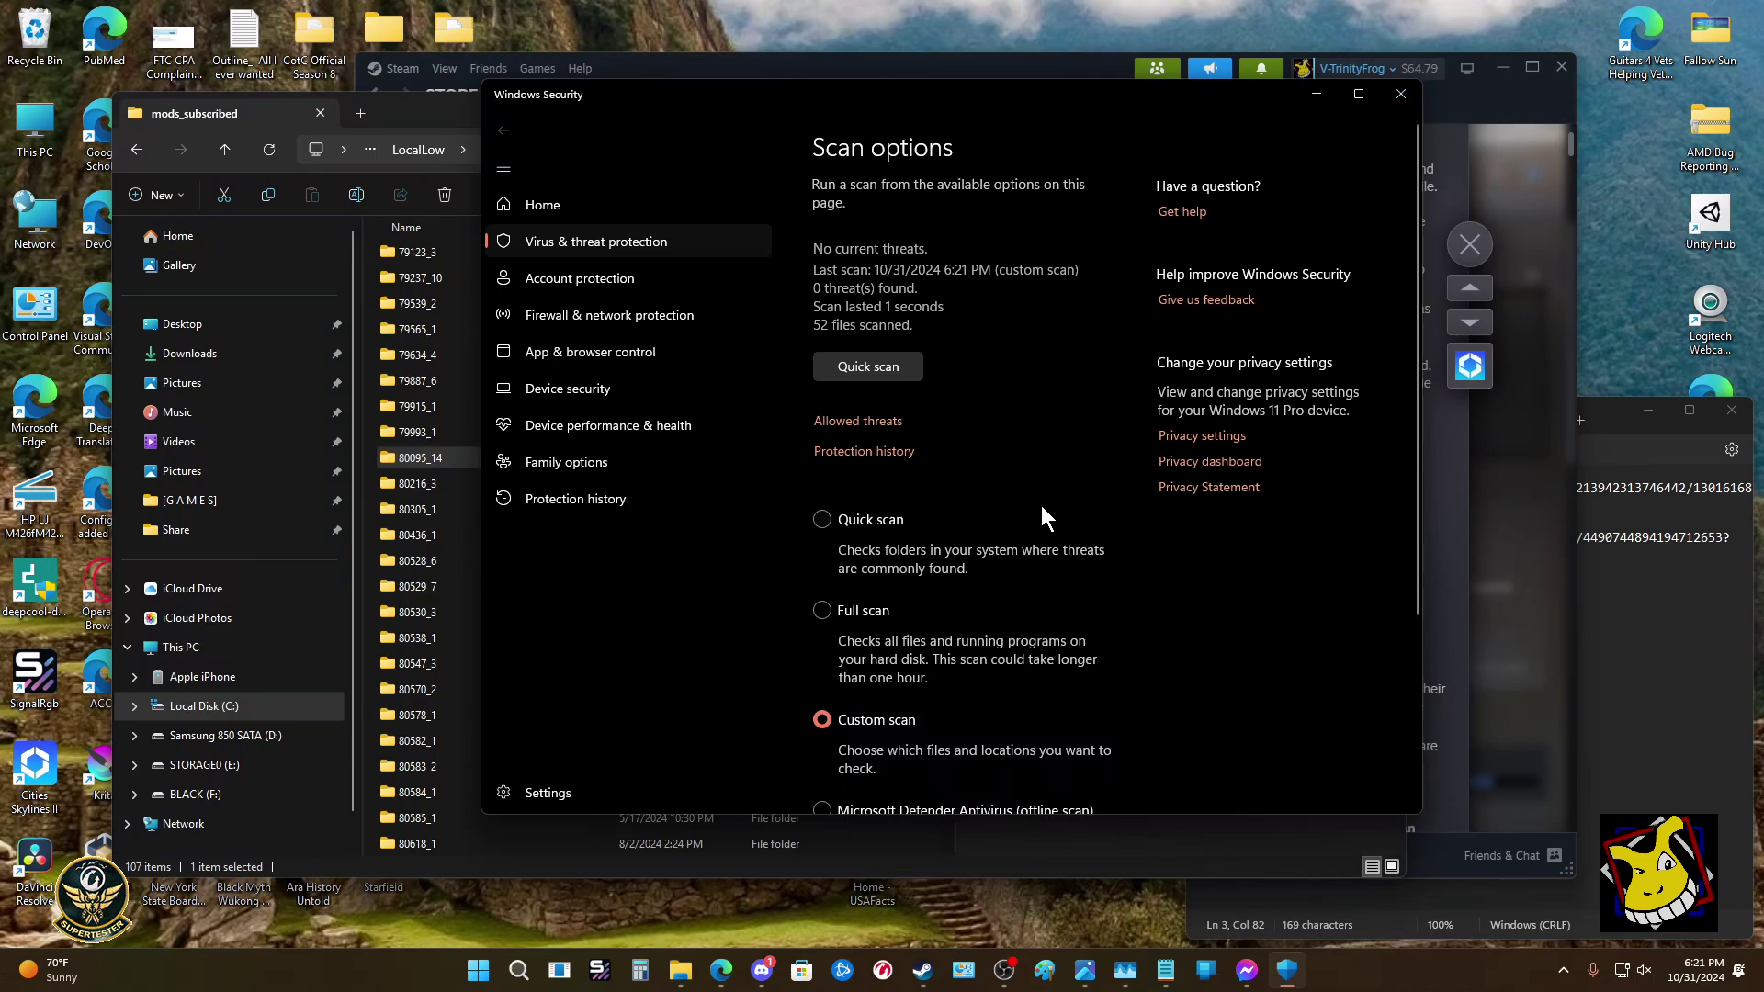
scroll(1040, 504, "down", 3)
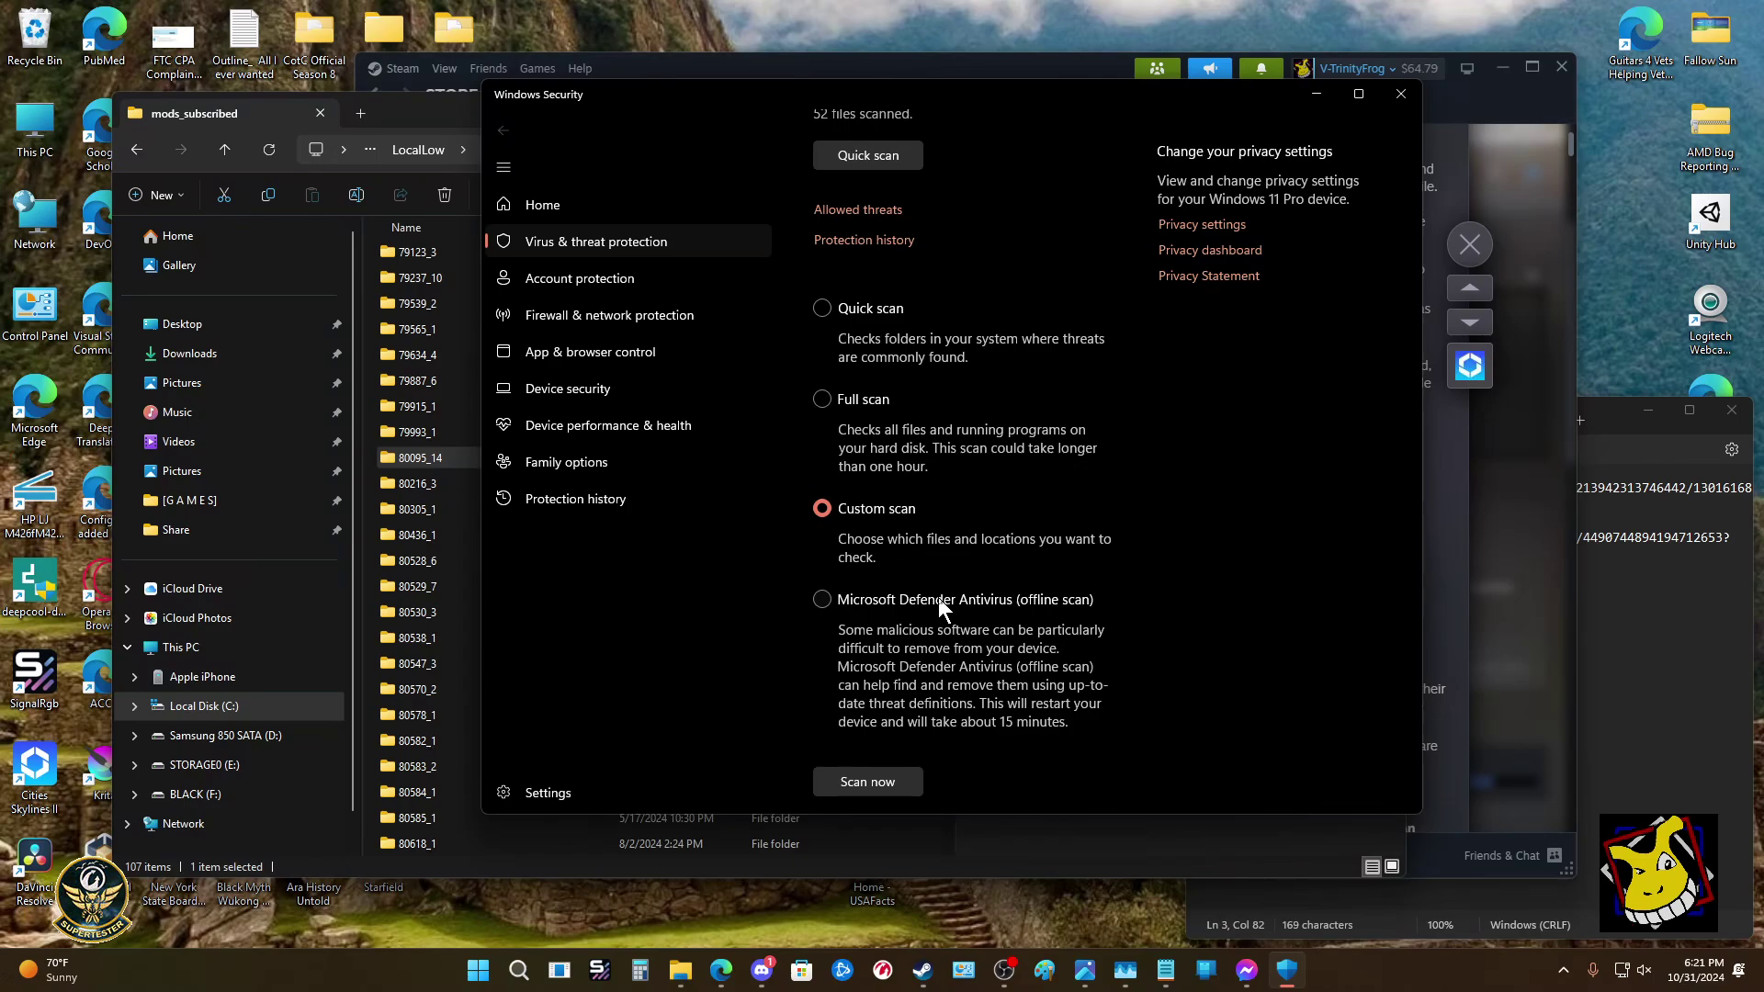
left_click(1401, 94)
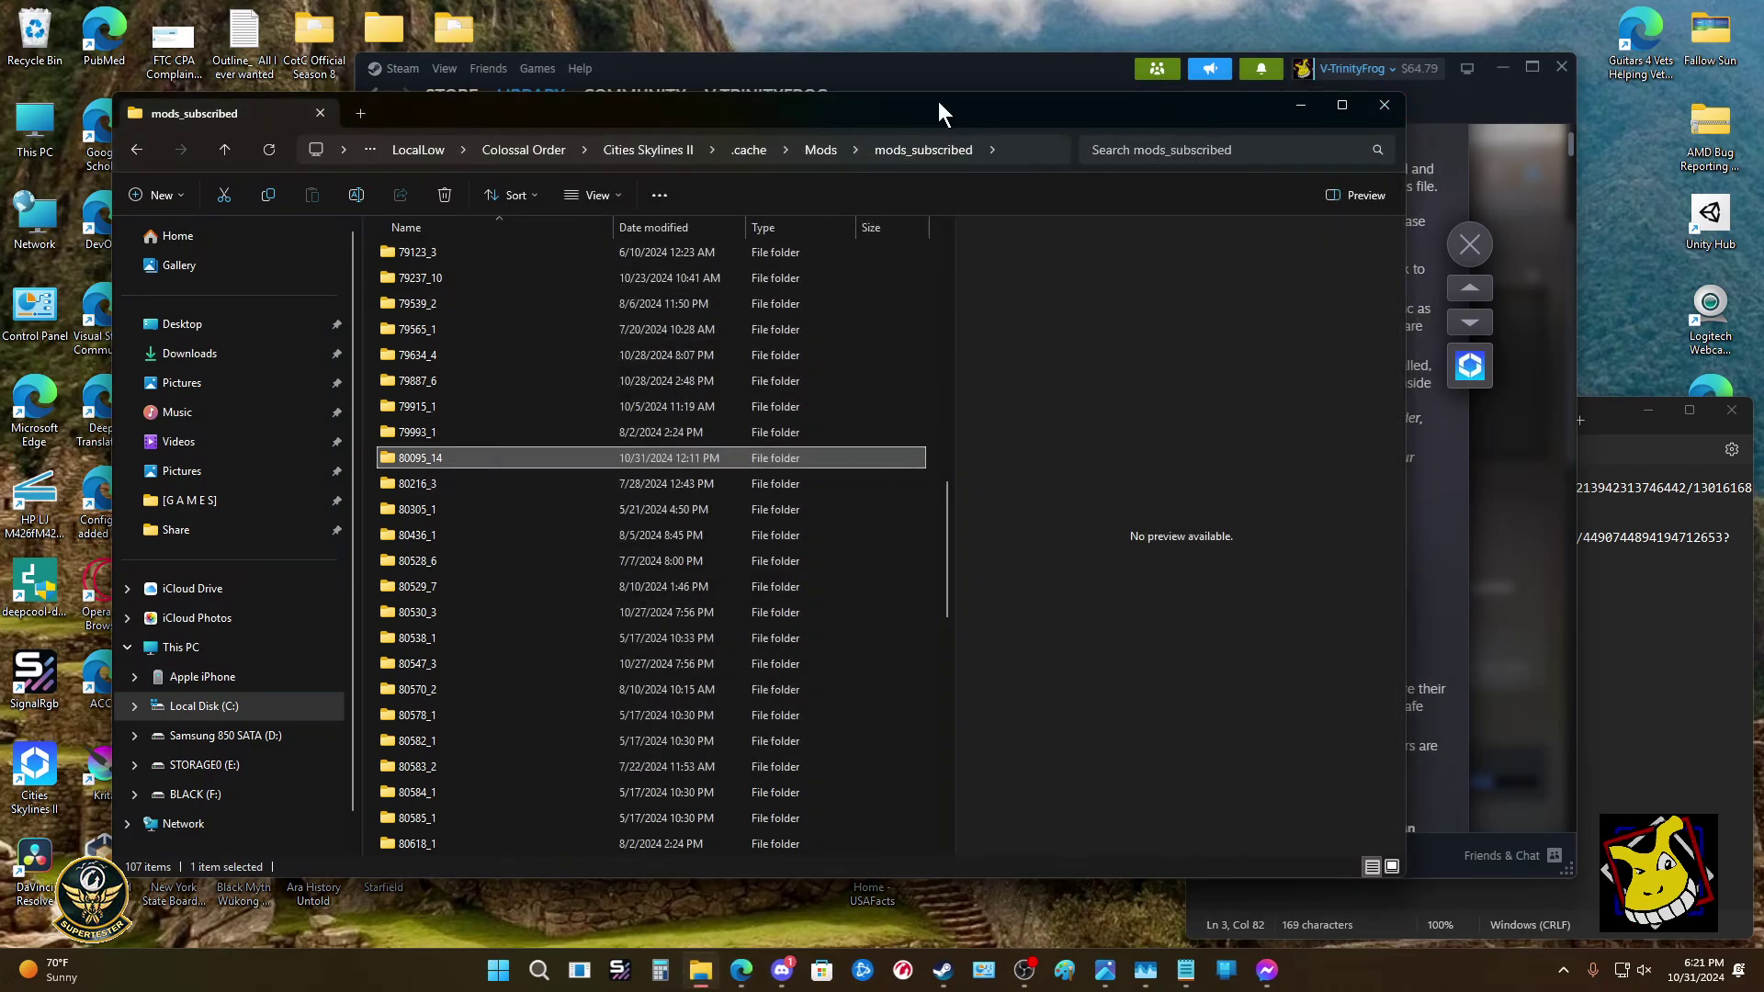
left_click_drag(939, 101, 946, 162)
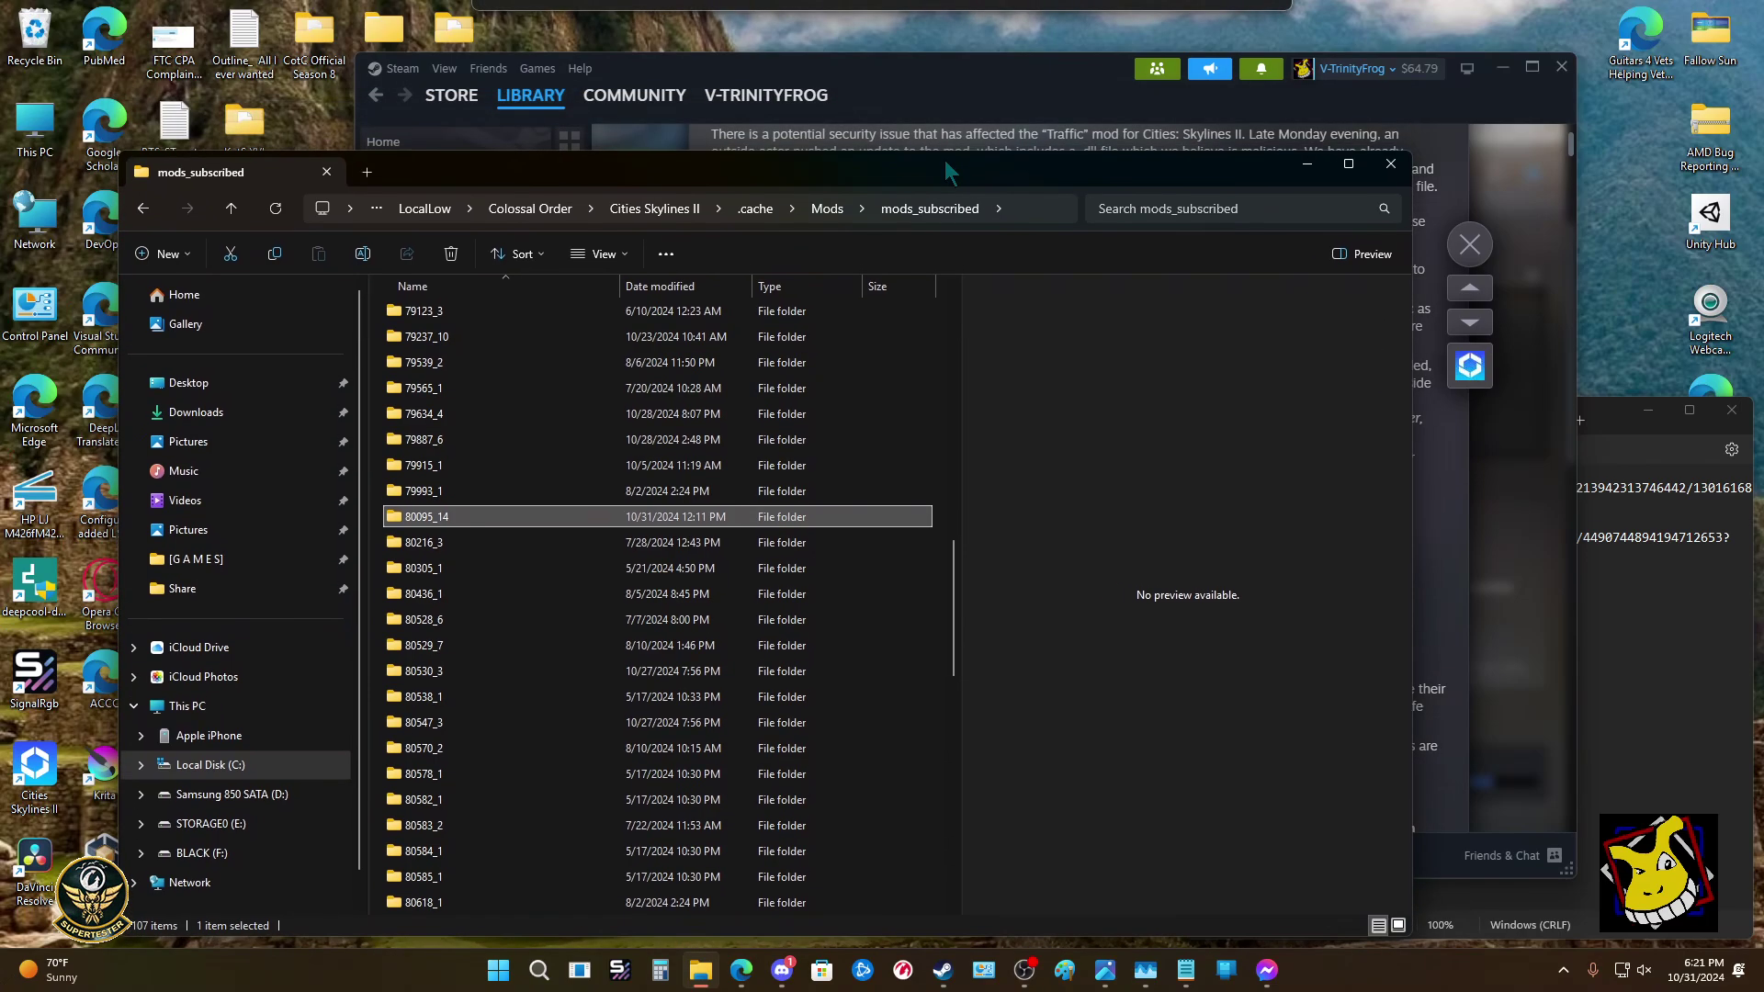
Bring the Traffic Breach Statement forward and highlight its 80095_13 note and quarantine bullet while reading.
left_click(1023, 73)
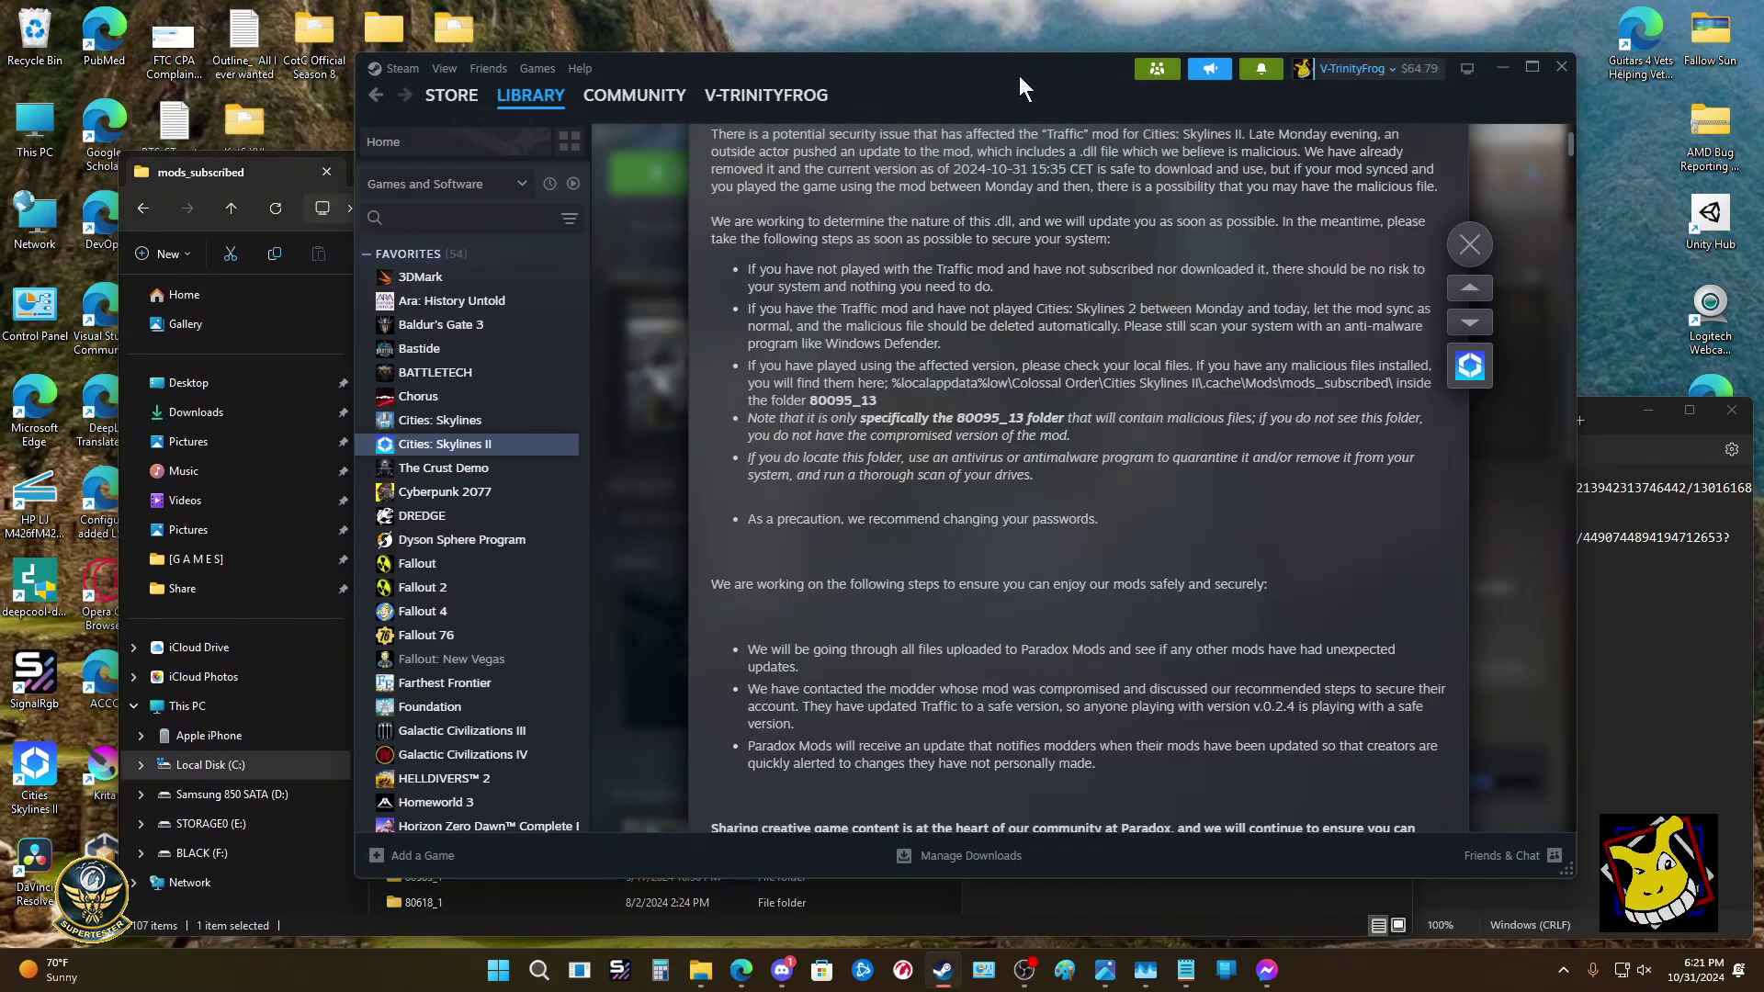
left_click_drag(747, 418, 1128, 433)
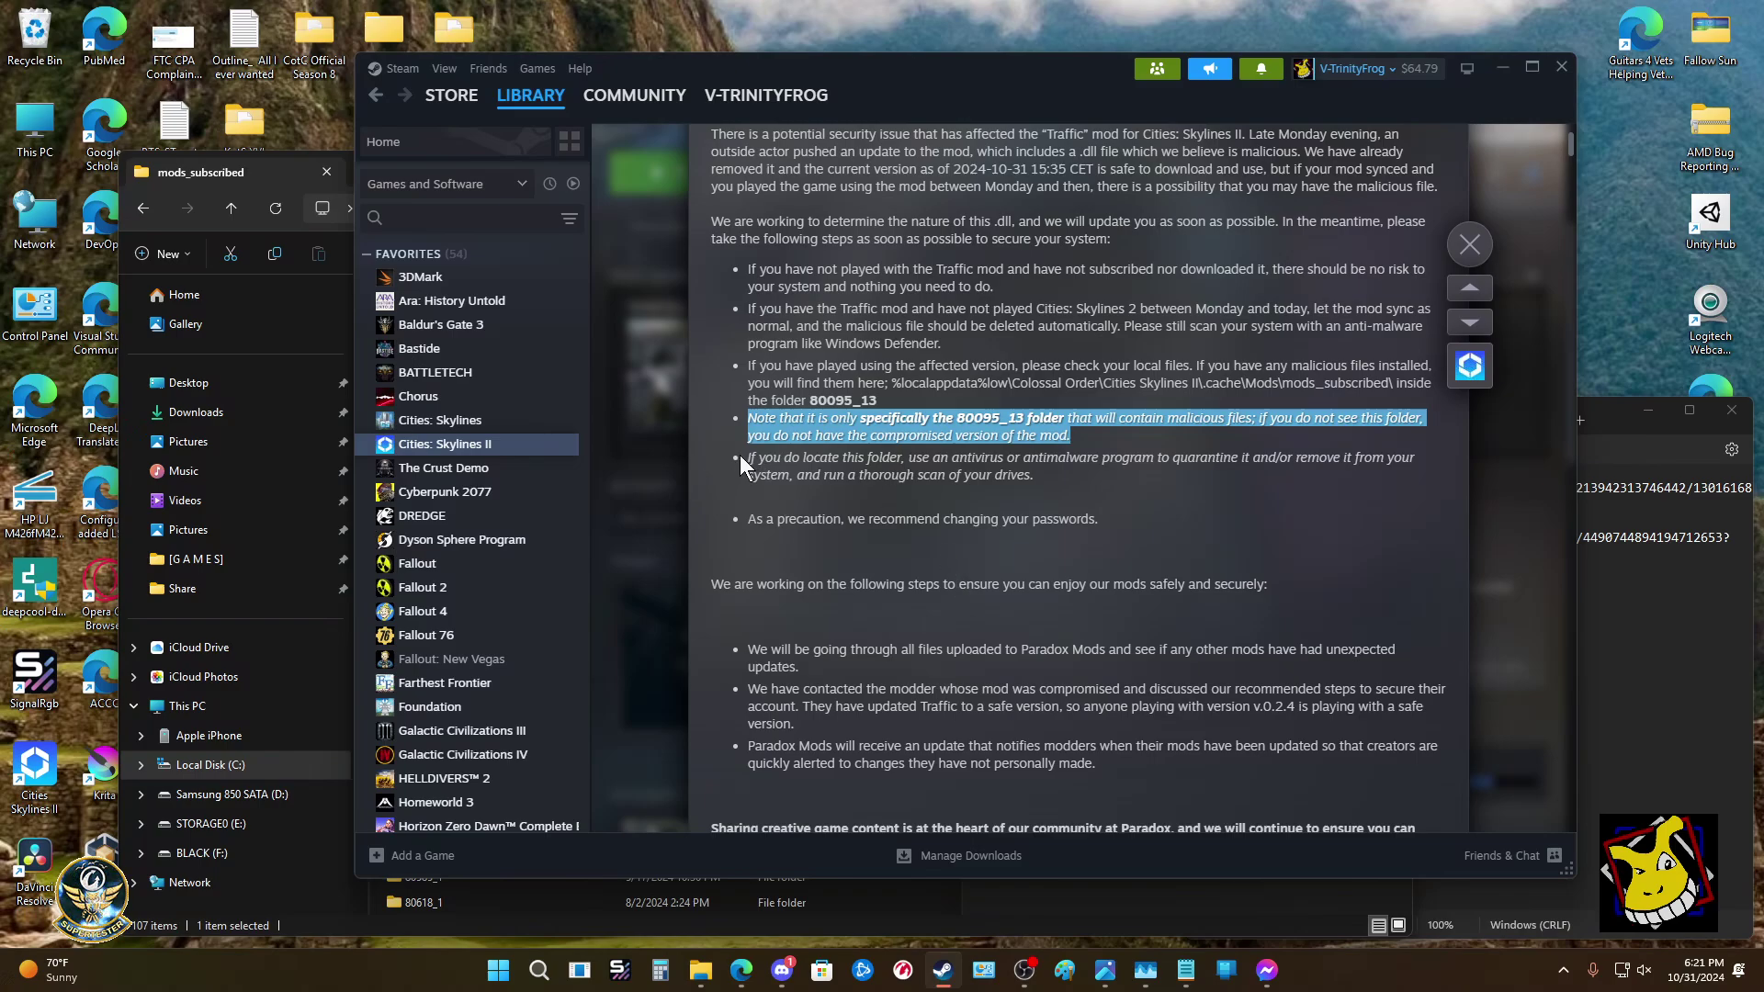
left_click_drag(744, 456, 1079, 477)
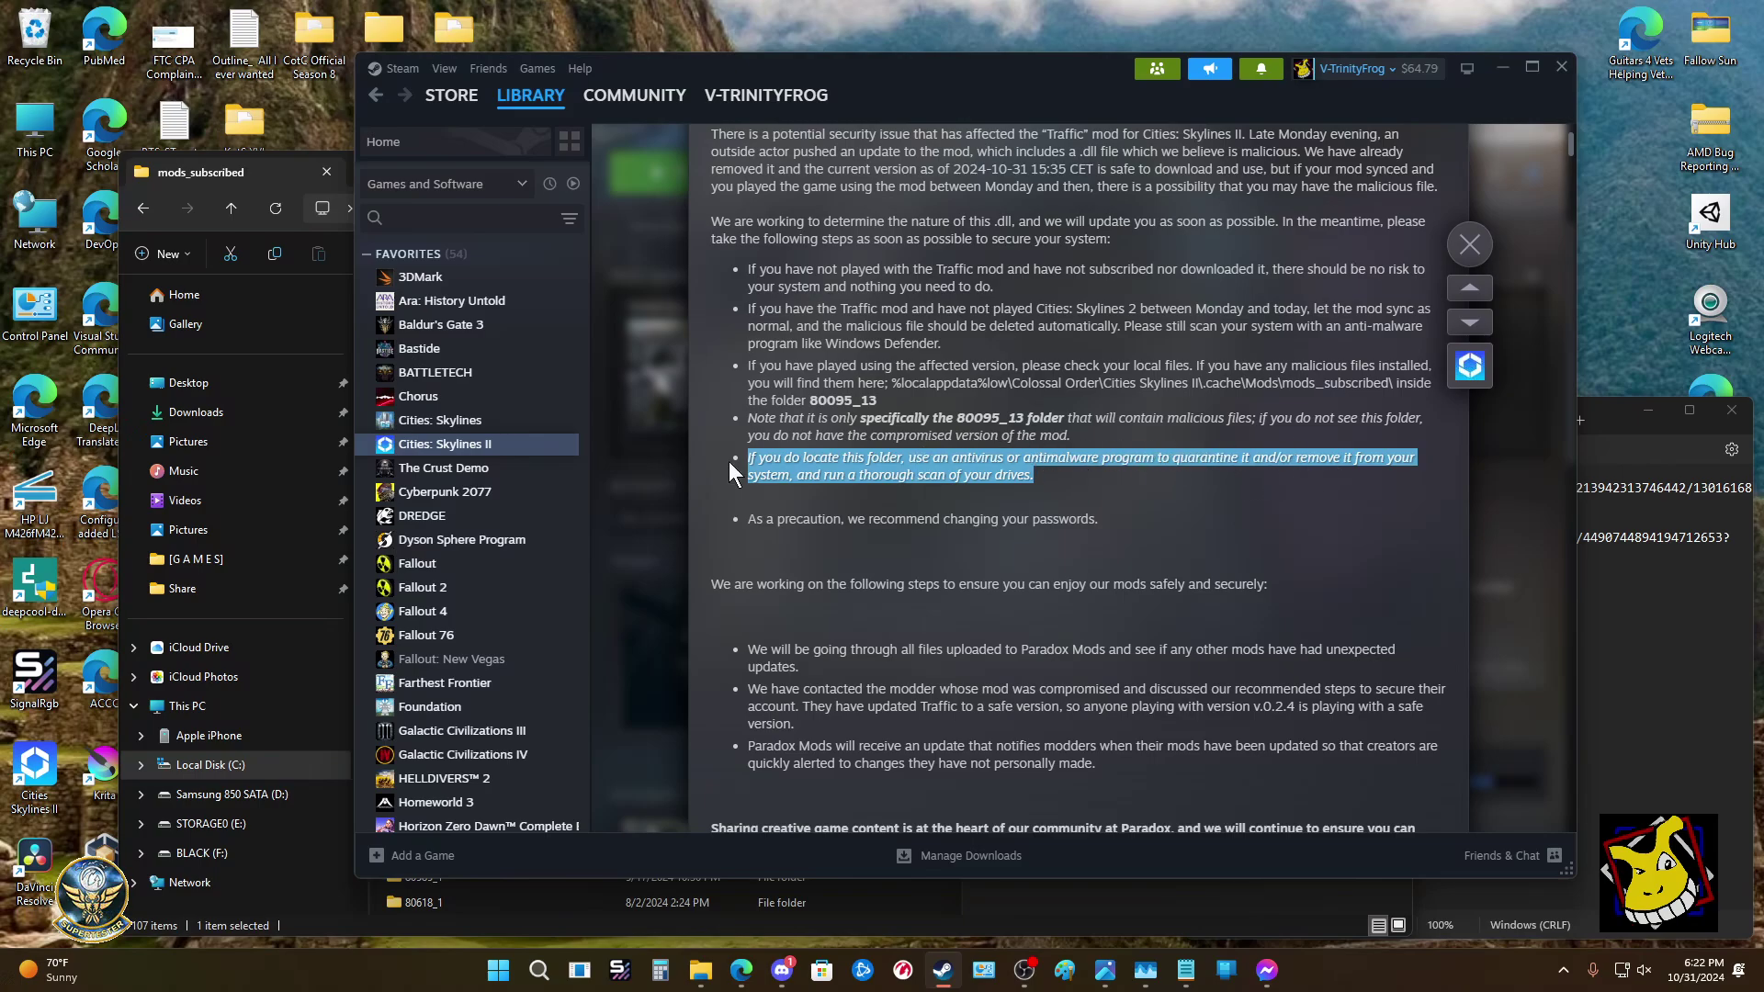
double_click(795, 458)
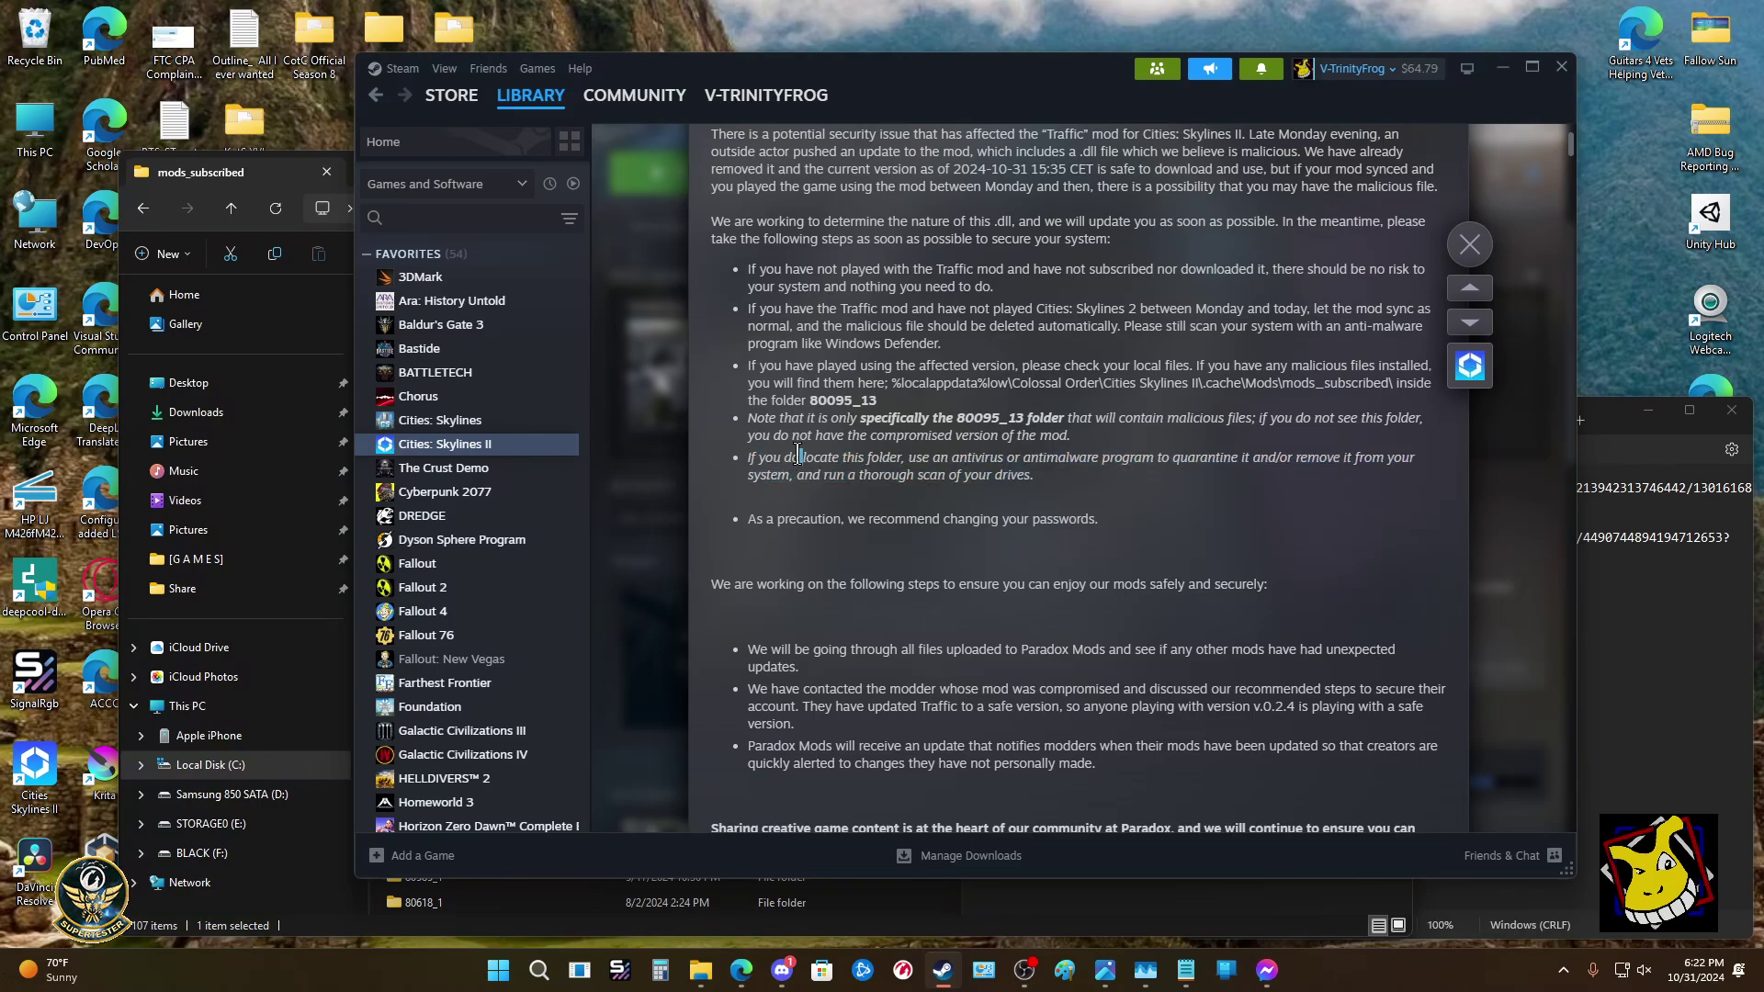
left_click(1066, 476)
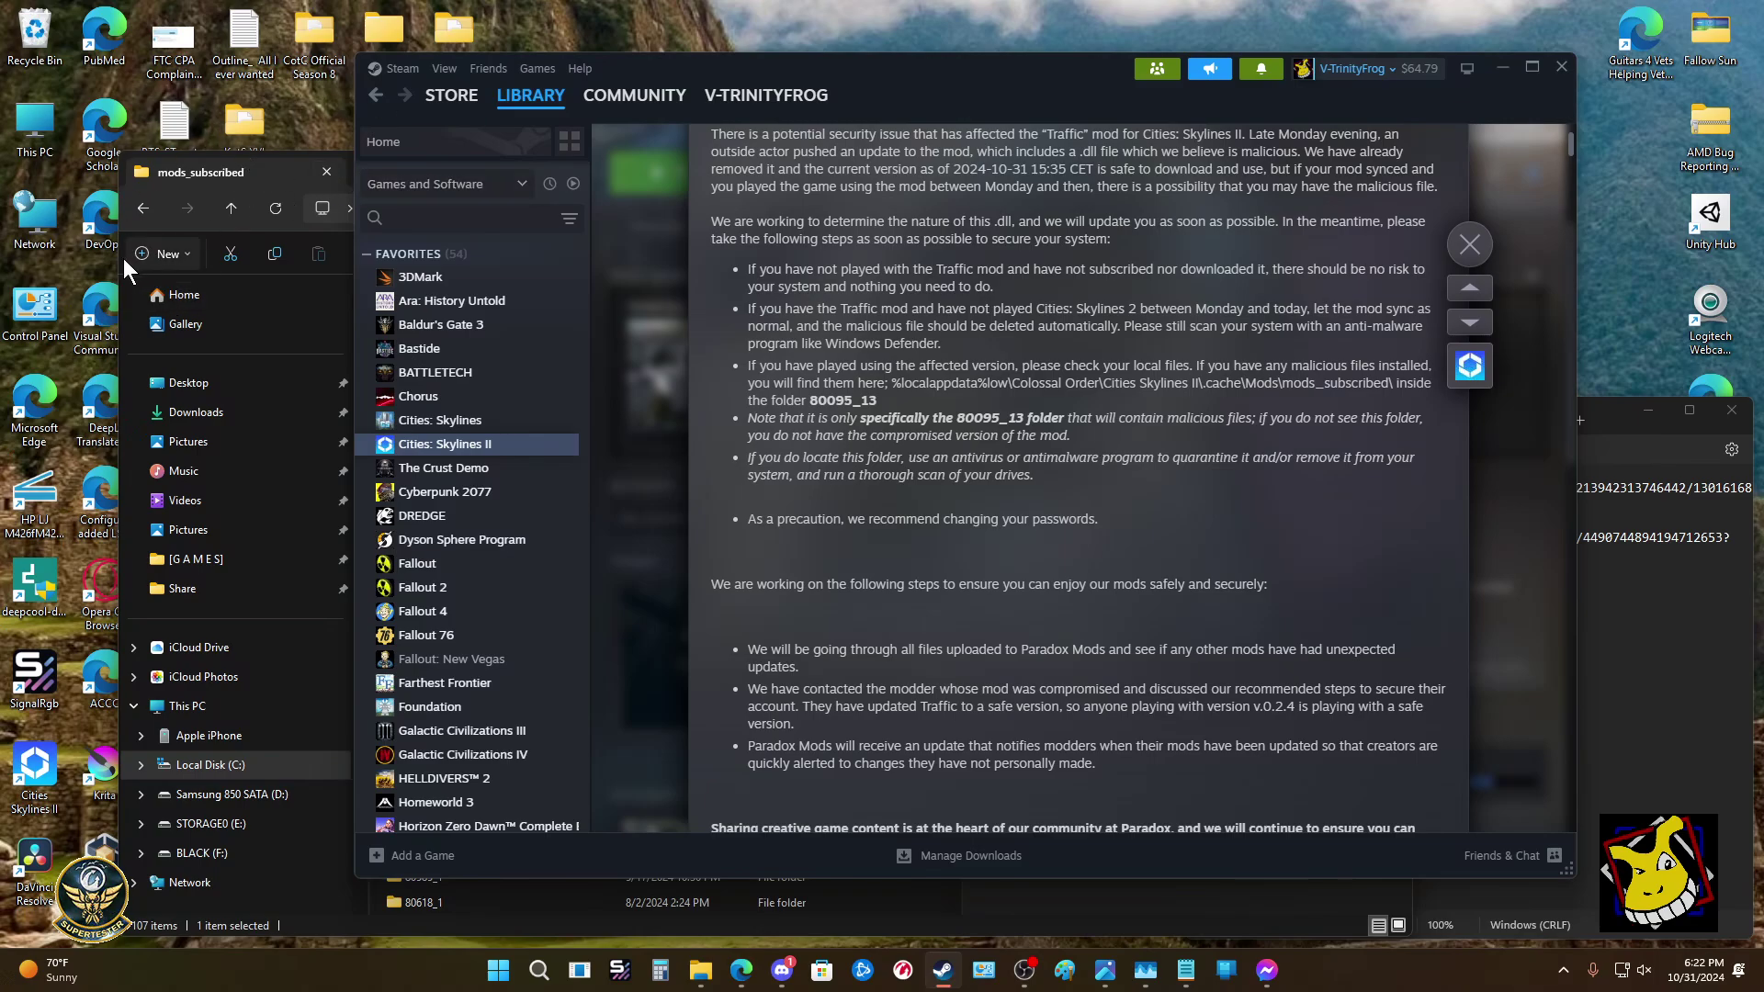
Delete the 80095_14 folder from the mods_subscribed window.
left_click(203, 357)
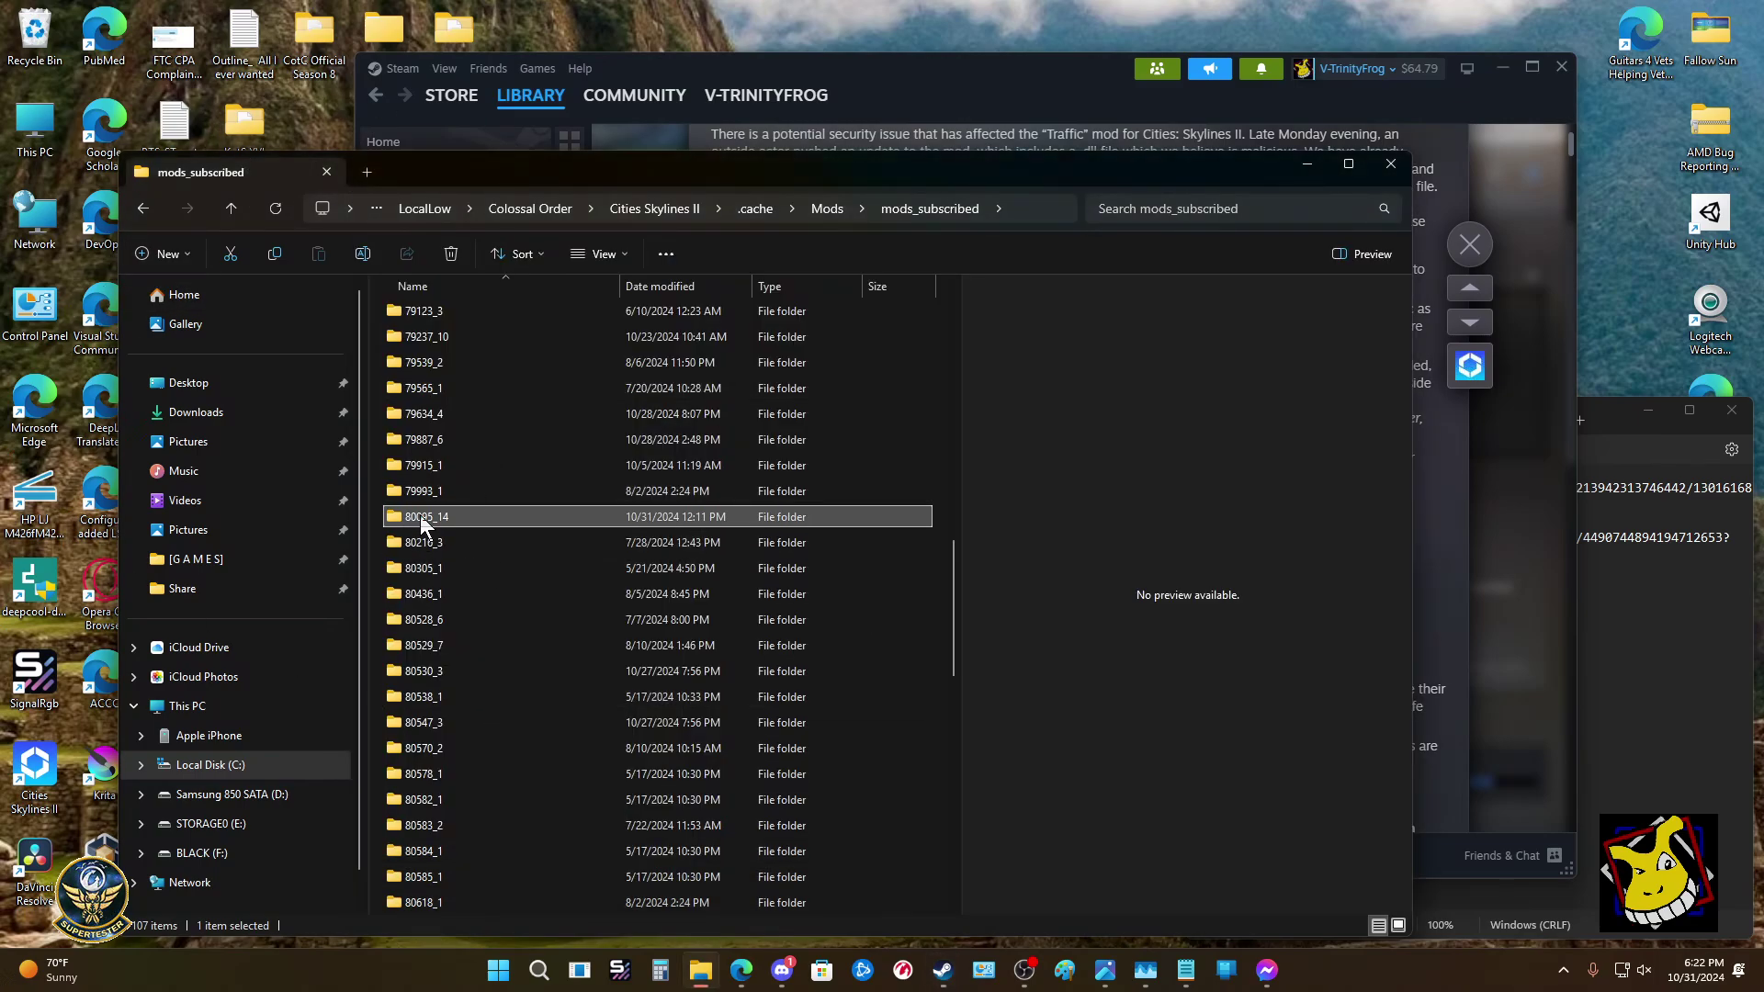
mouse_move(419, 524)
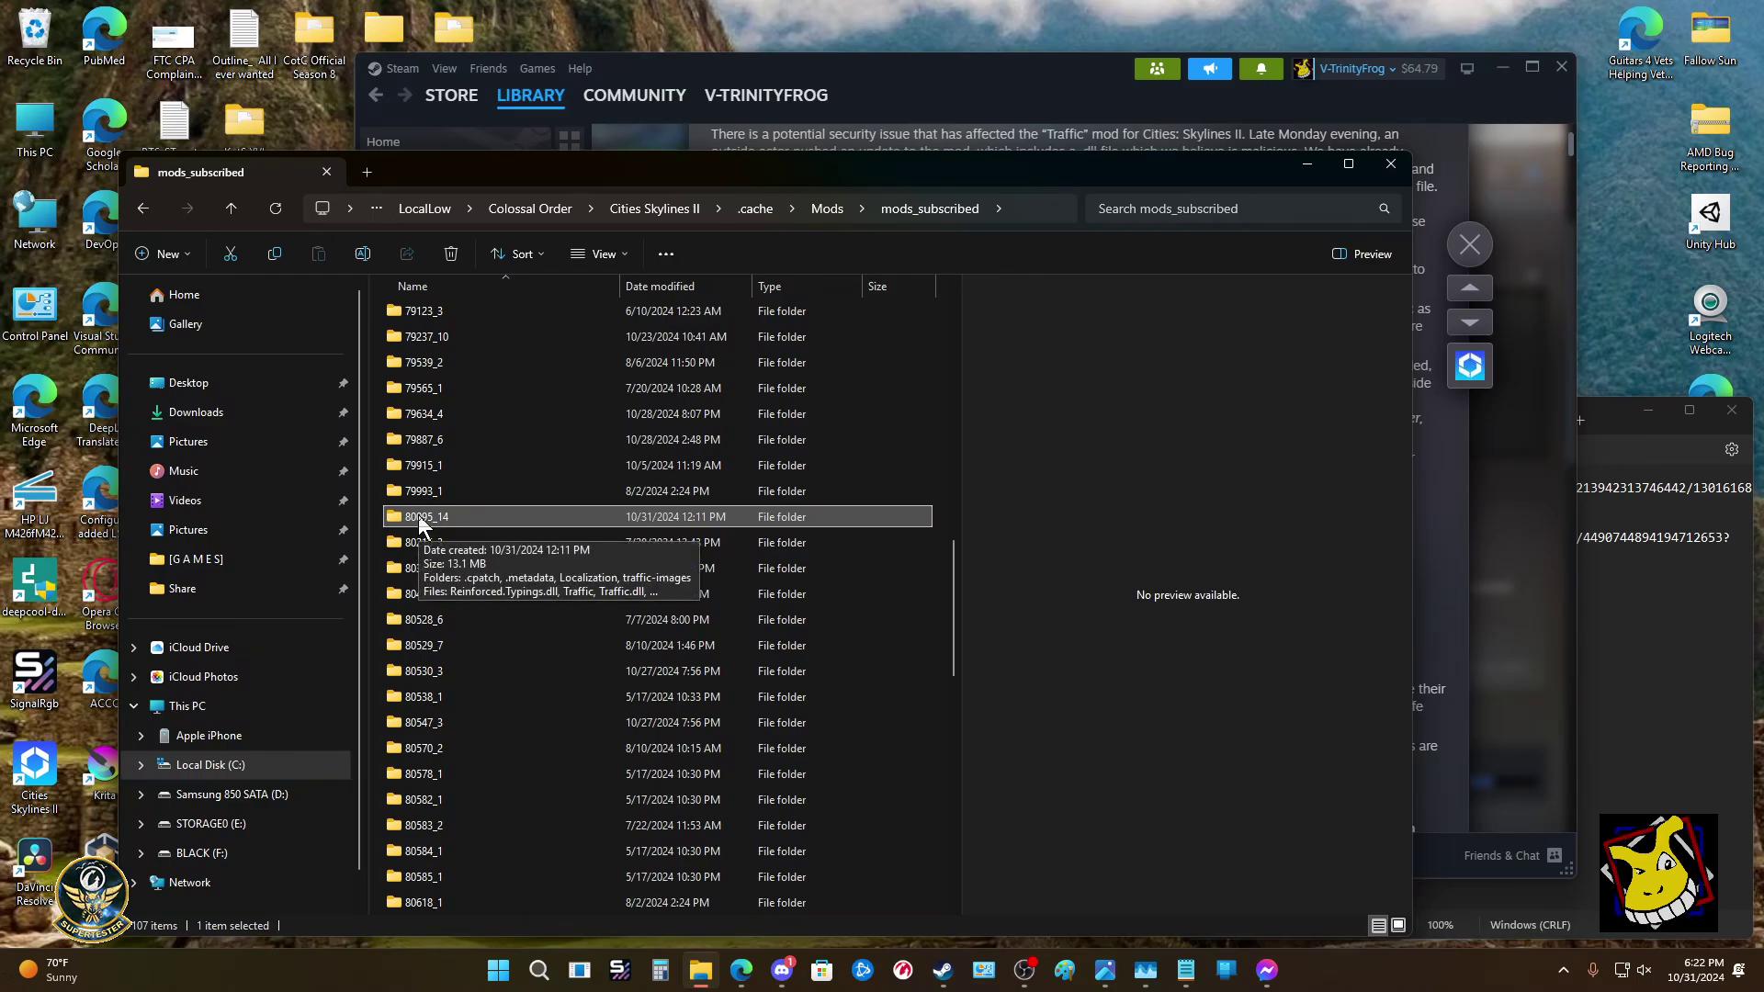
right_click(419, 520)
left_click(610, 549)
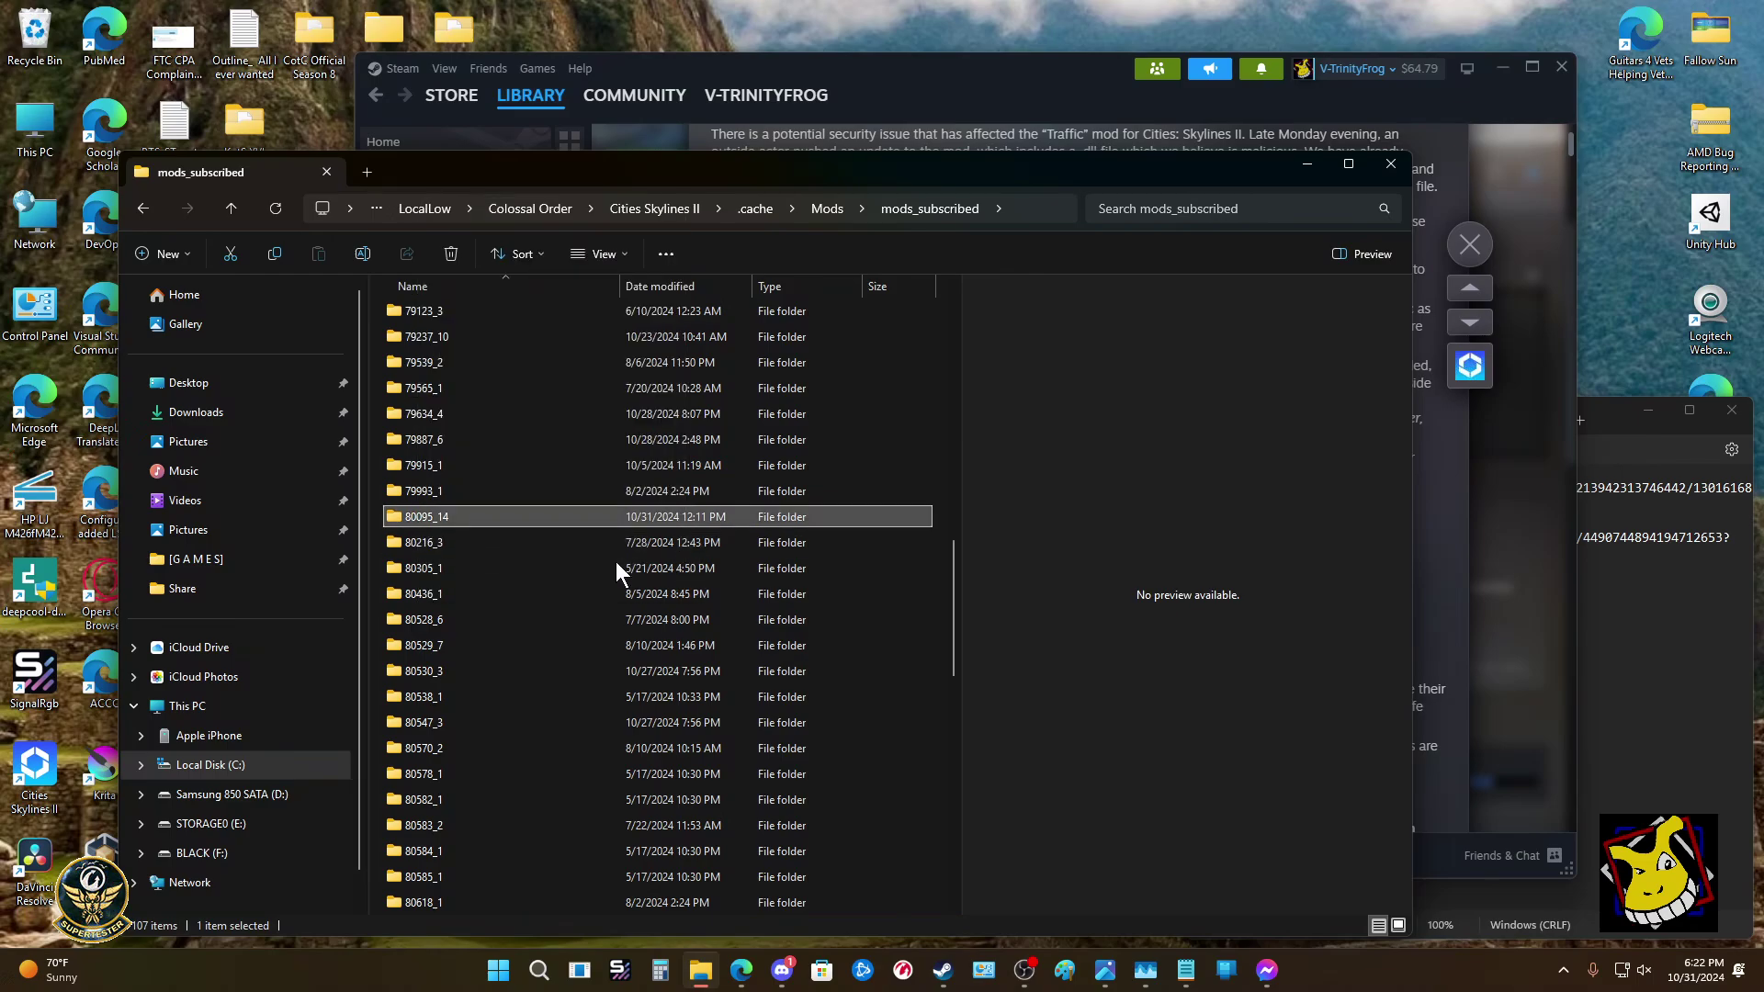
Restore the 80095_14 folder from the Recycle Bin to its original location.
double_click(35, 35)
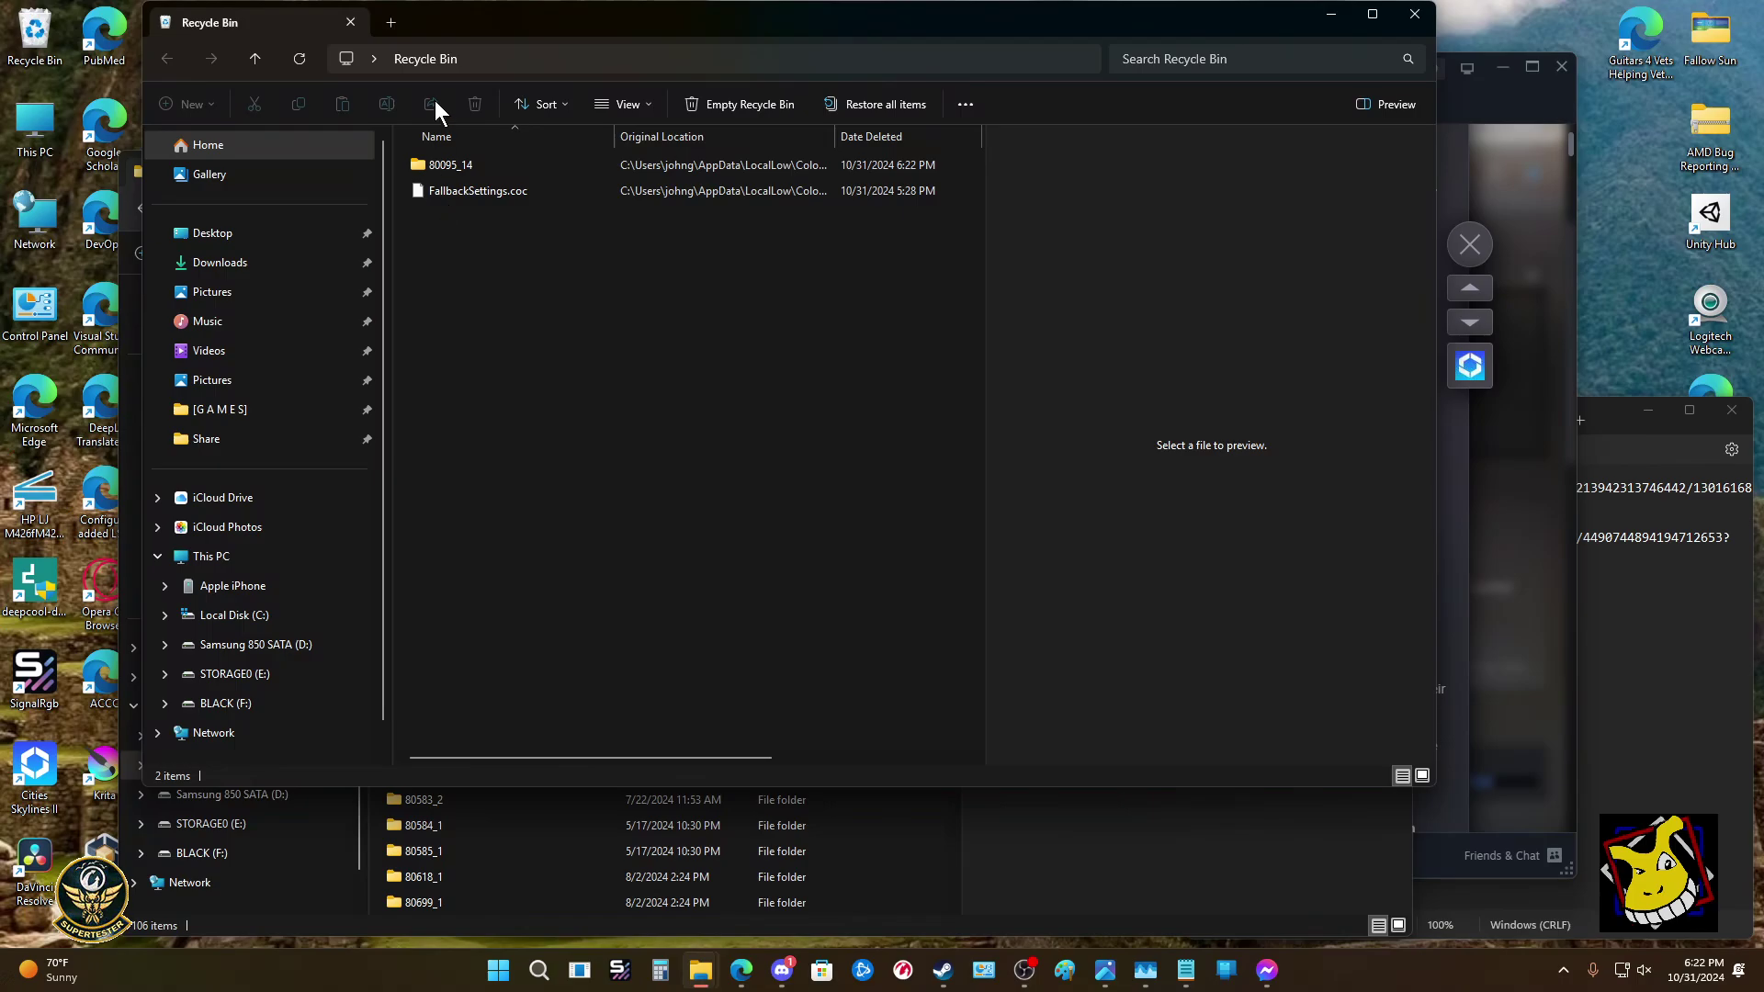
right_click(433, 161)
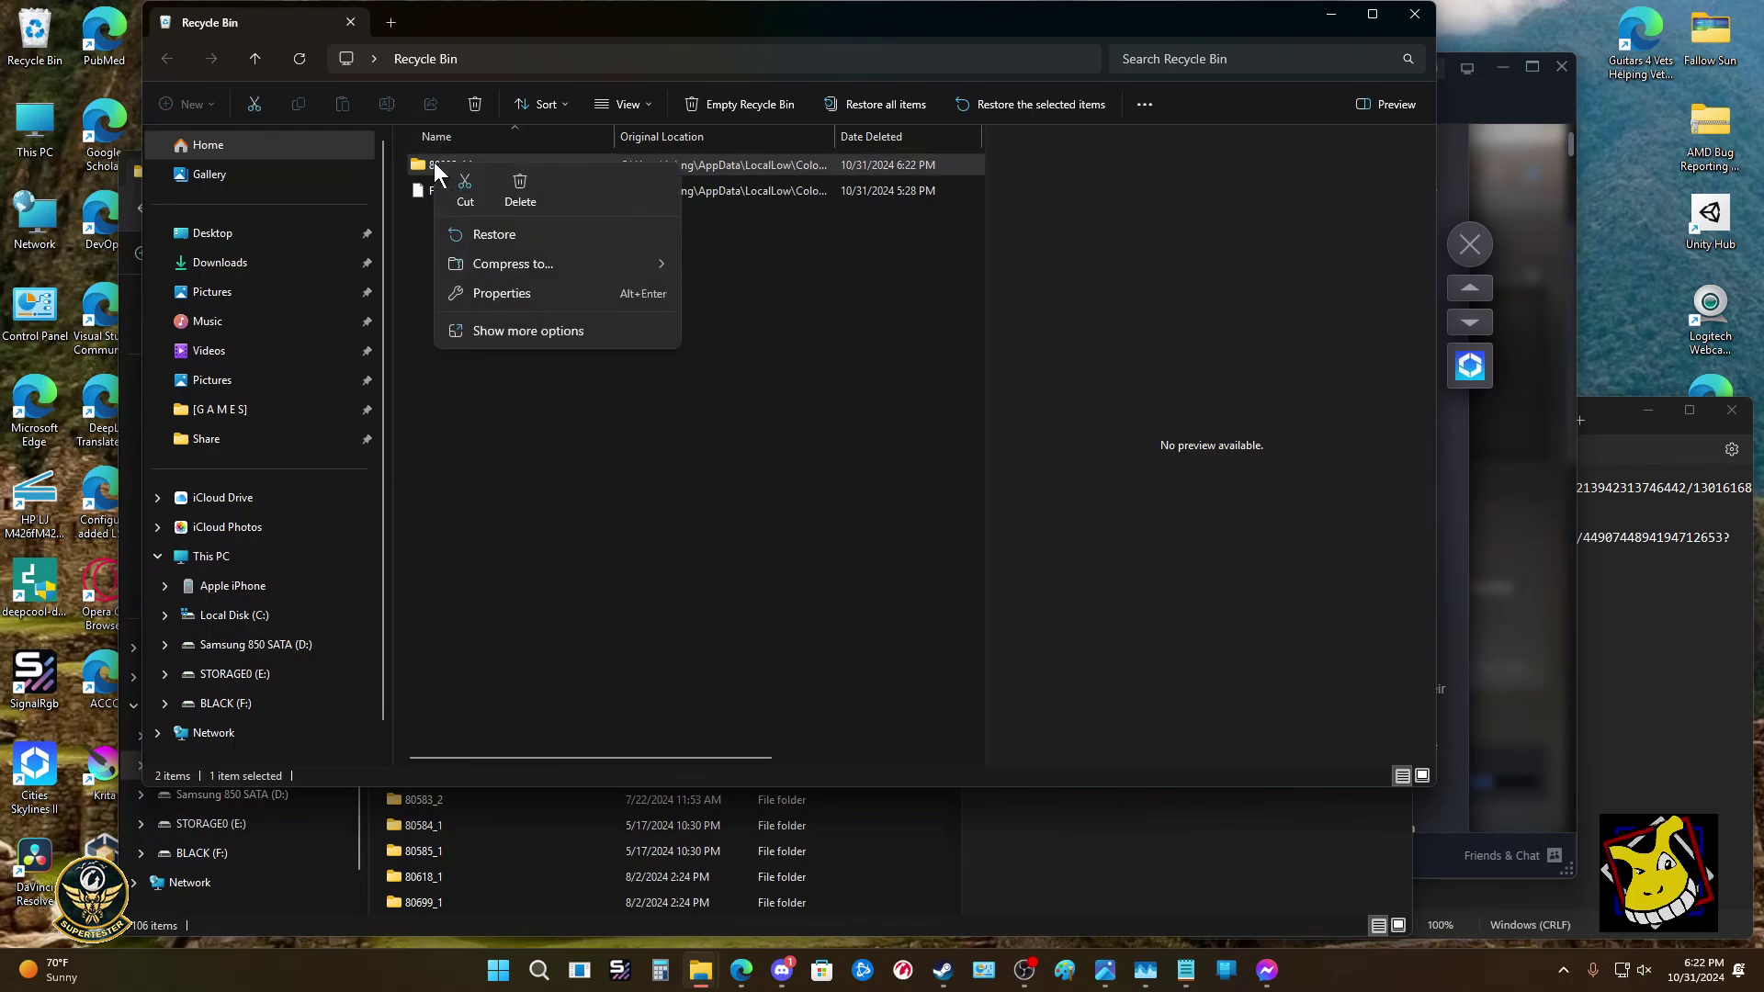
left_click(528, 234)
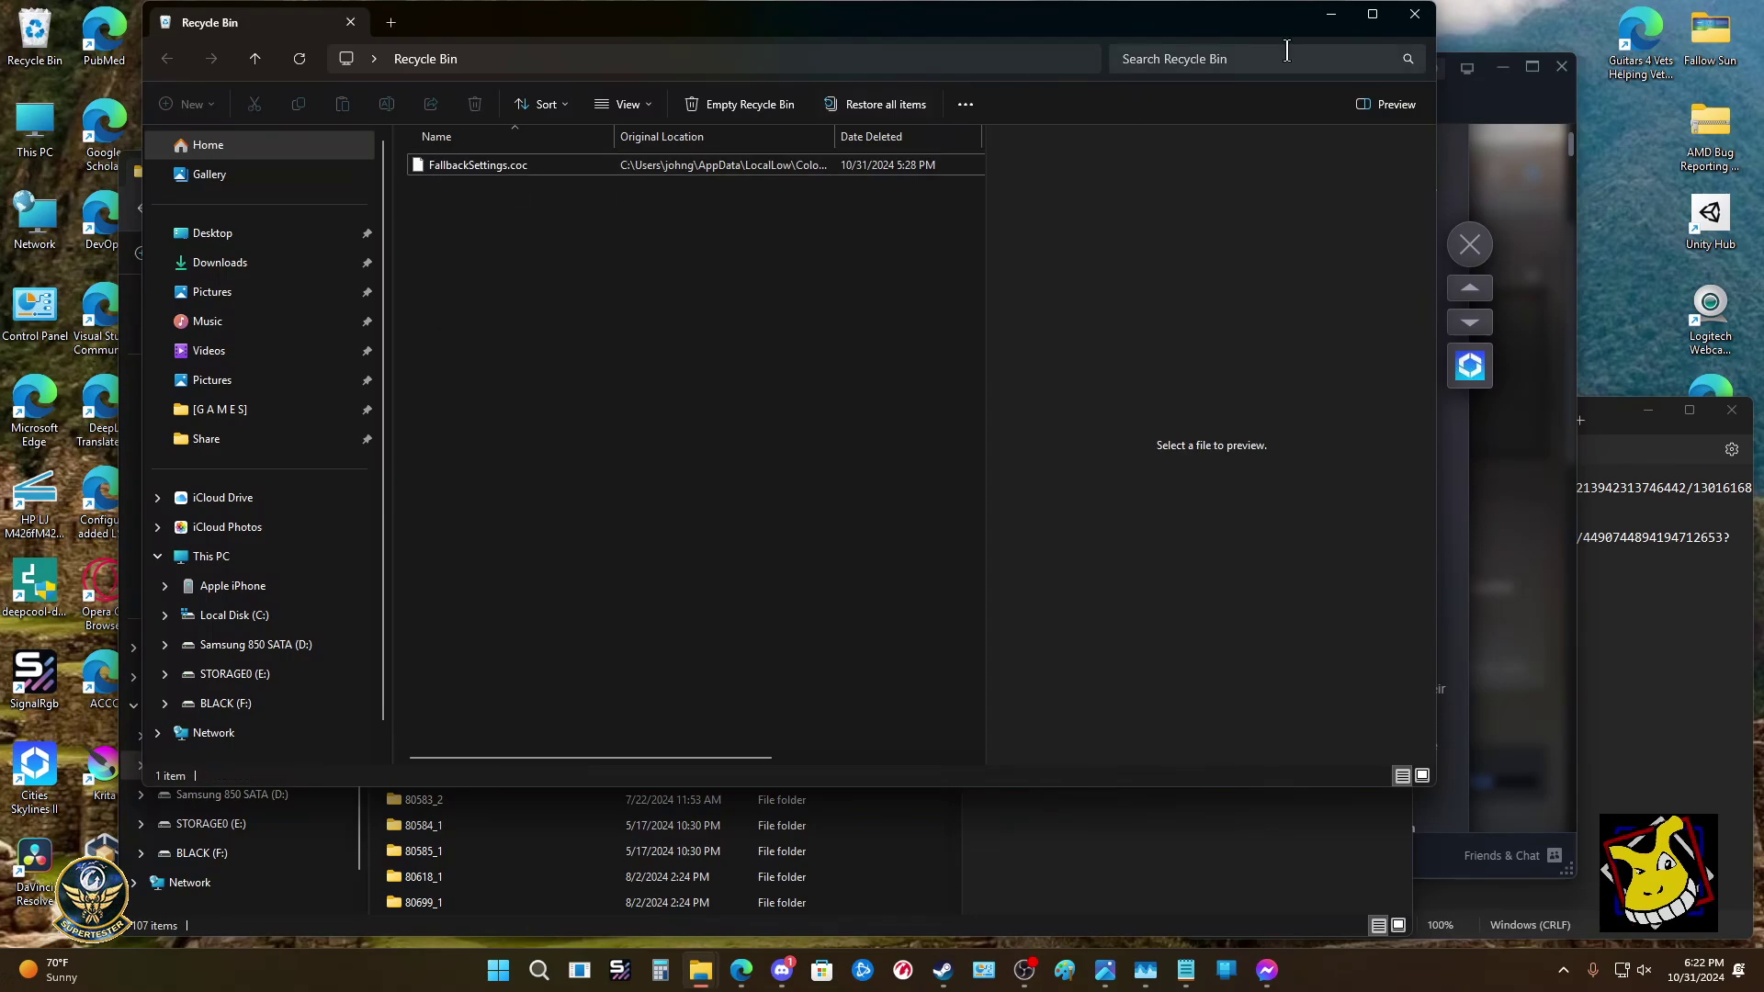
Close the Recycle Bin and the mods_subscribed folder windows.
left_click(1423, 15)
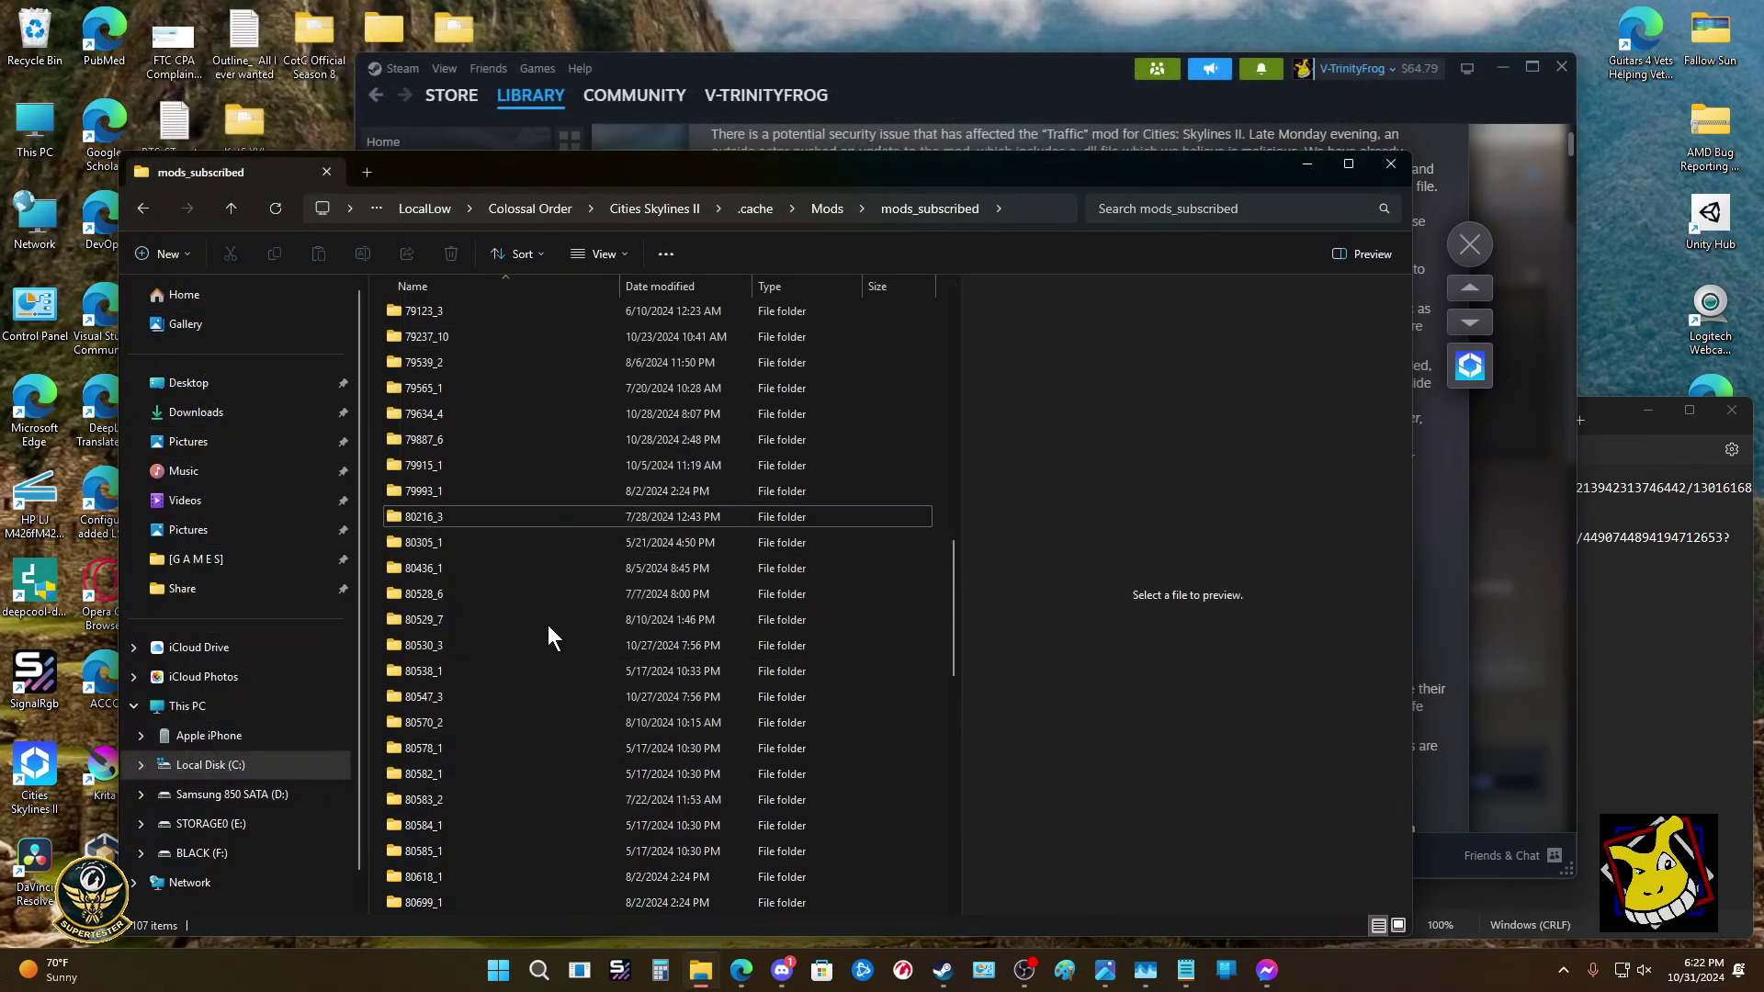
scroll(412, 542, "up", 9)
scroll(411, 542, "down", 5)
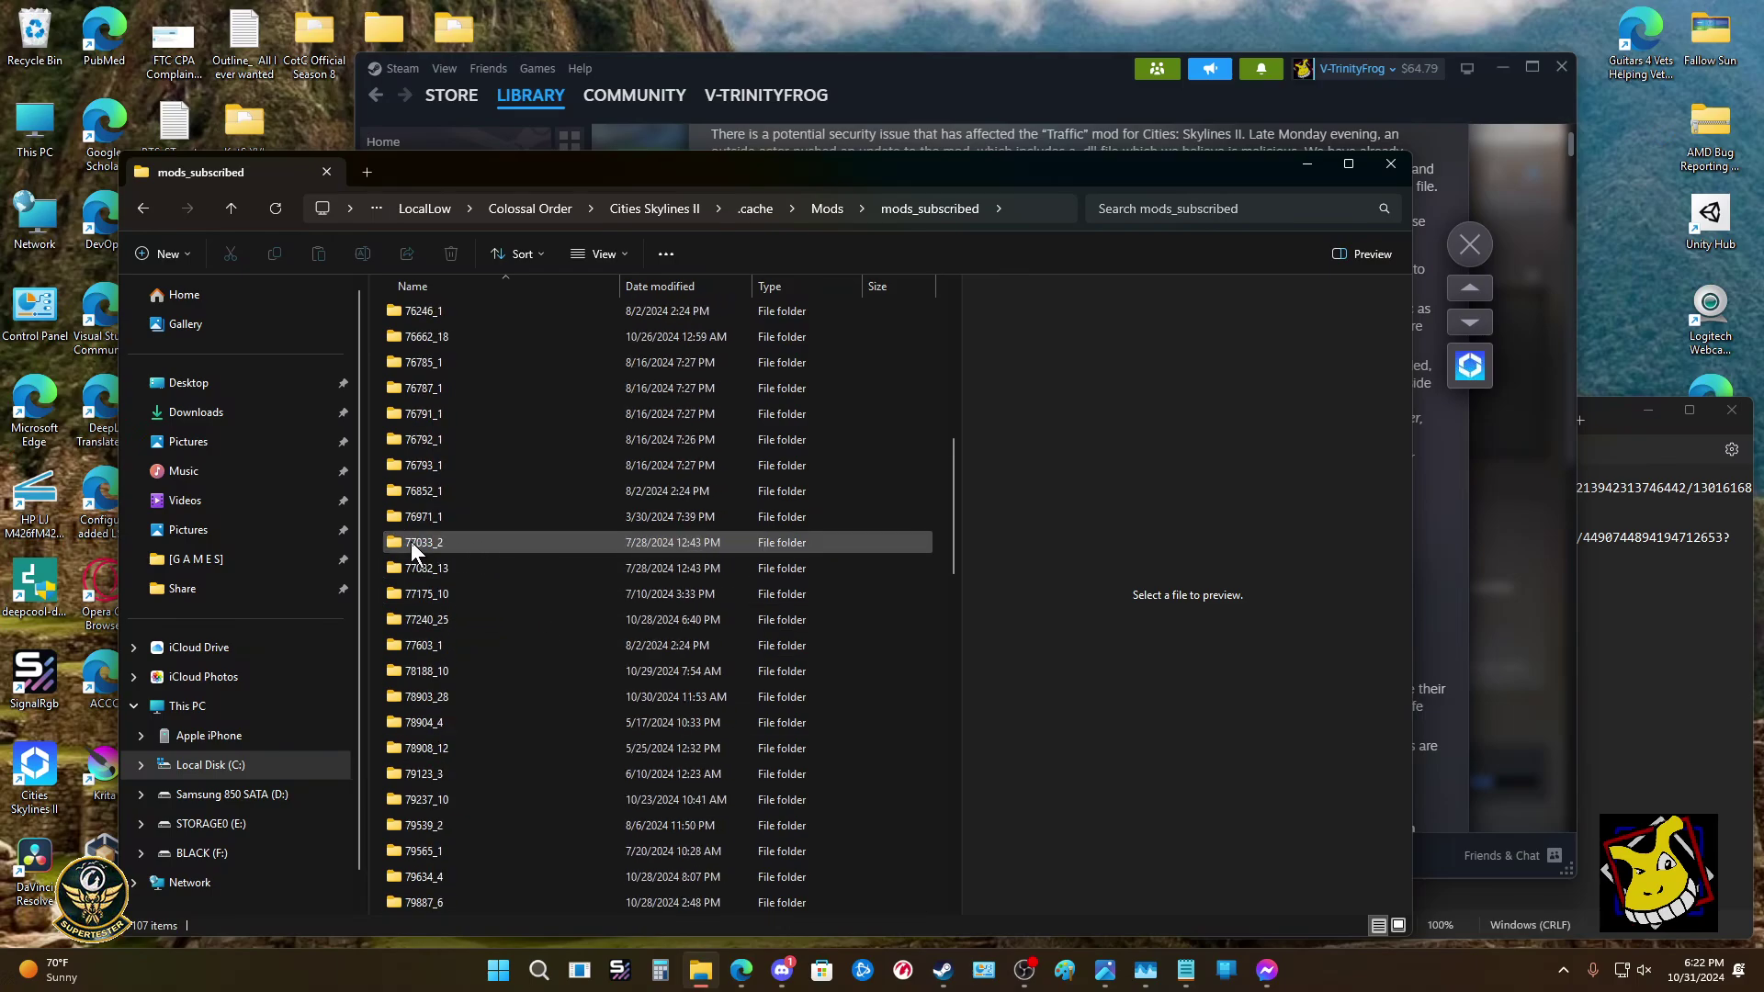
left_click(1389, 164)
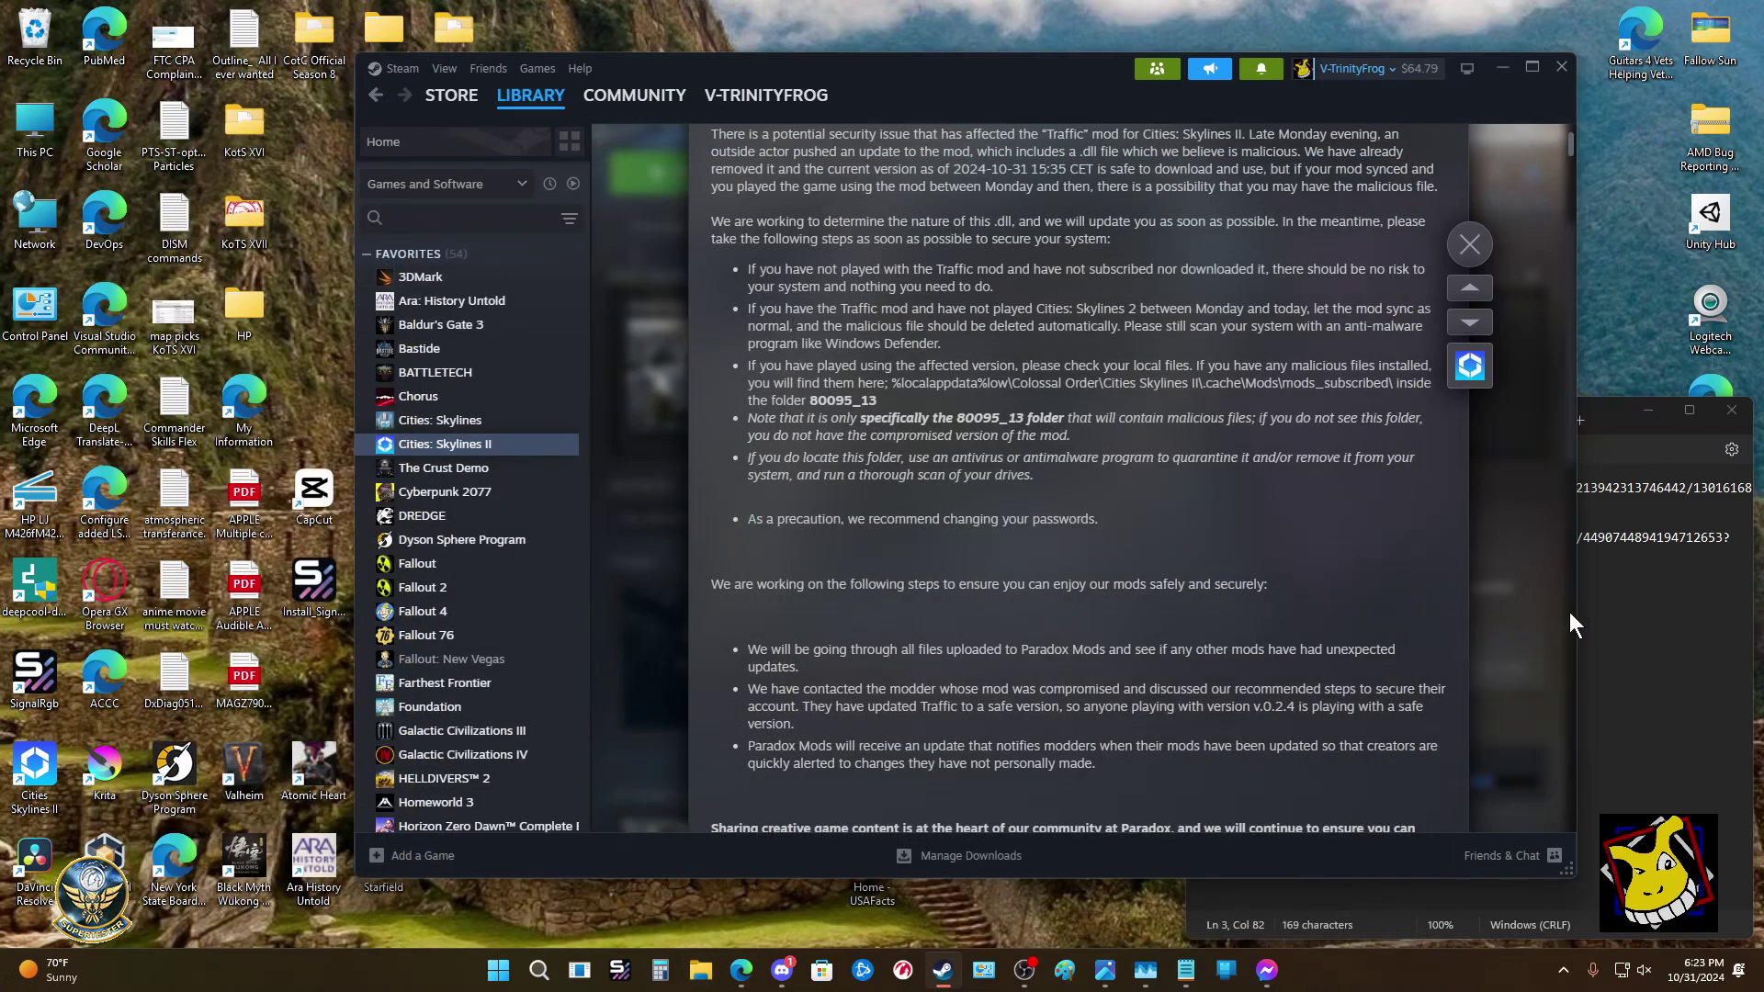
Check the saved-links notes, then move the Steam window up and to the left.
left_click(1643, 627)
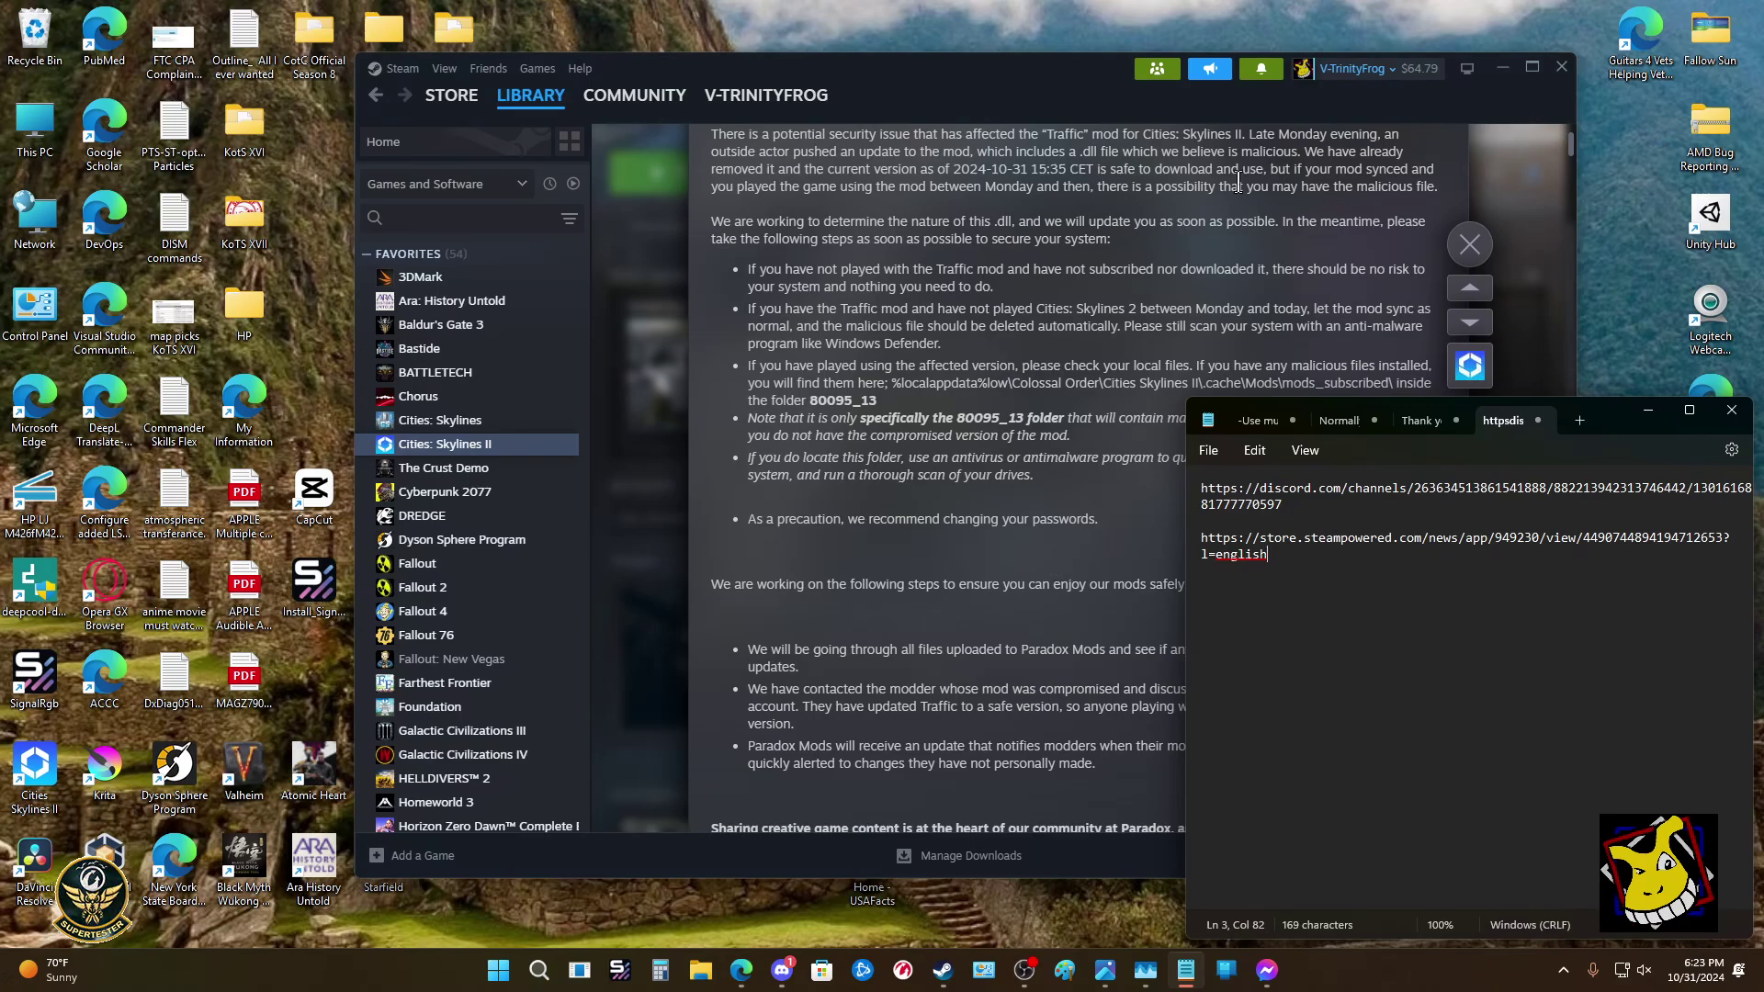
left_click_drag(1011, 63, 901, 35)
scroll(1045, 314, "down", 5)
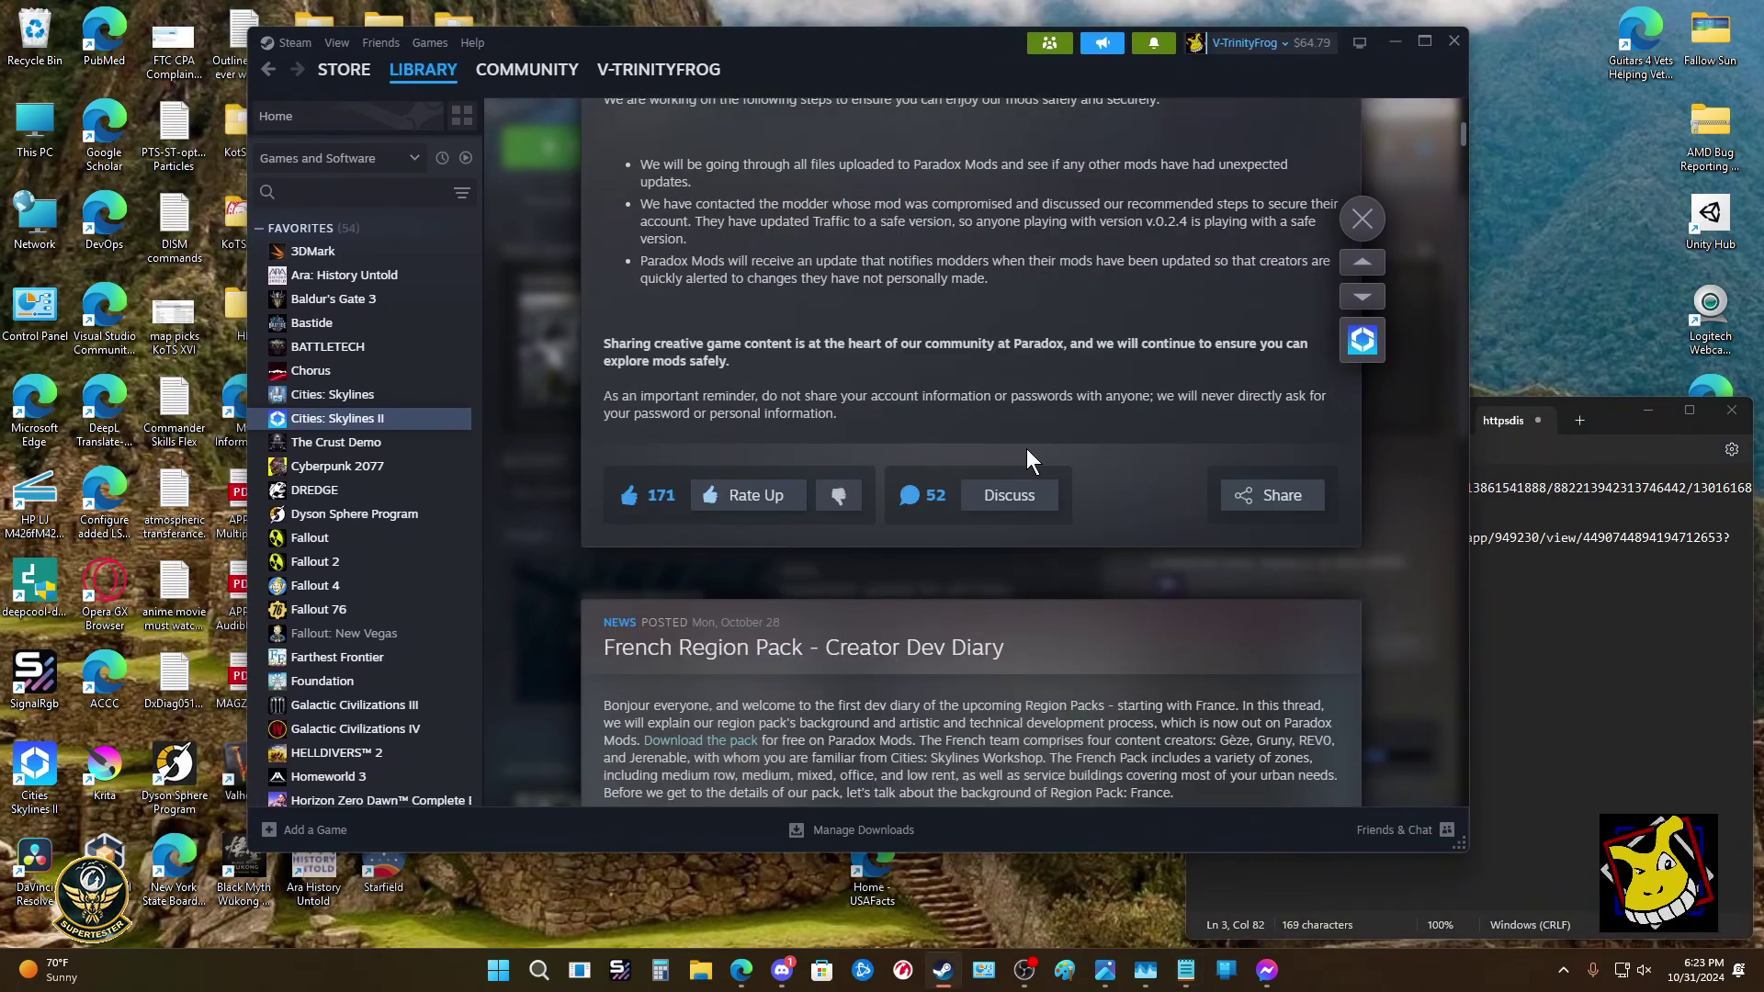
scroll(858, 241, "up", 2)
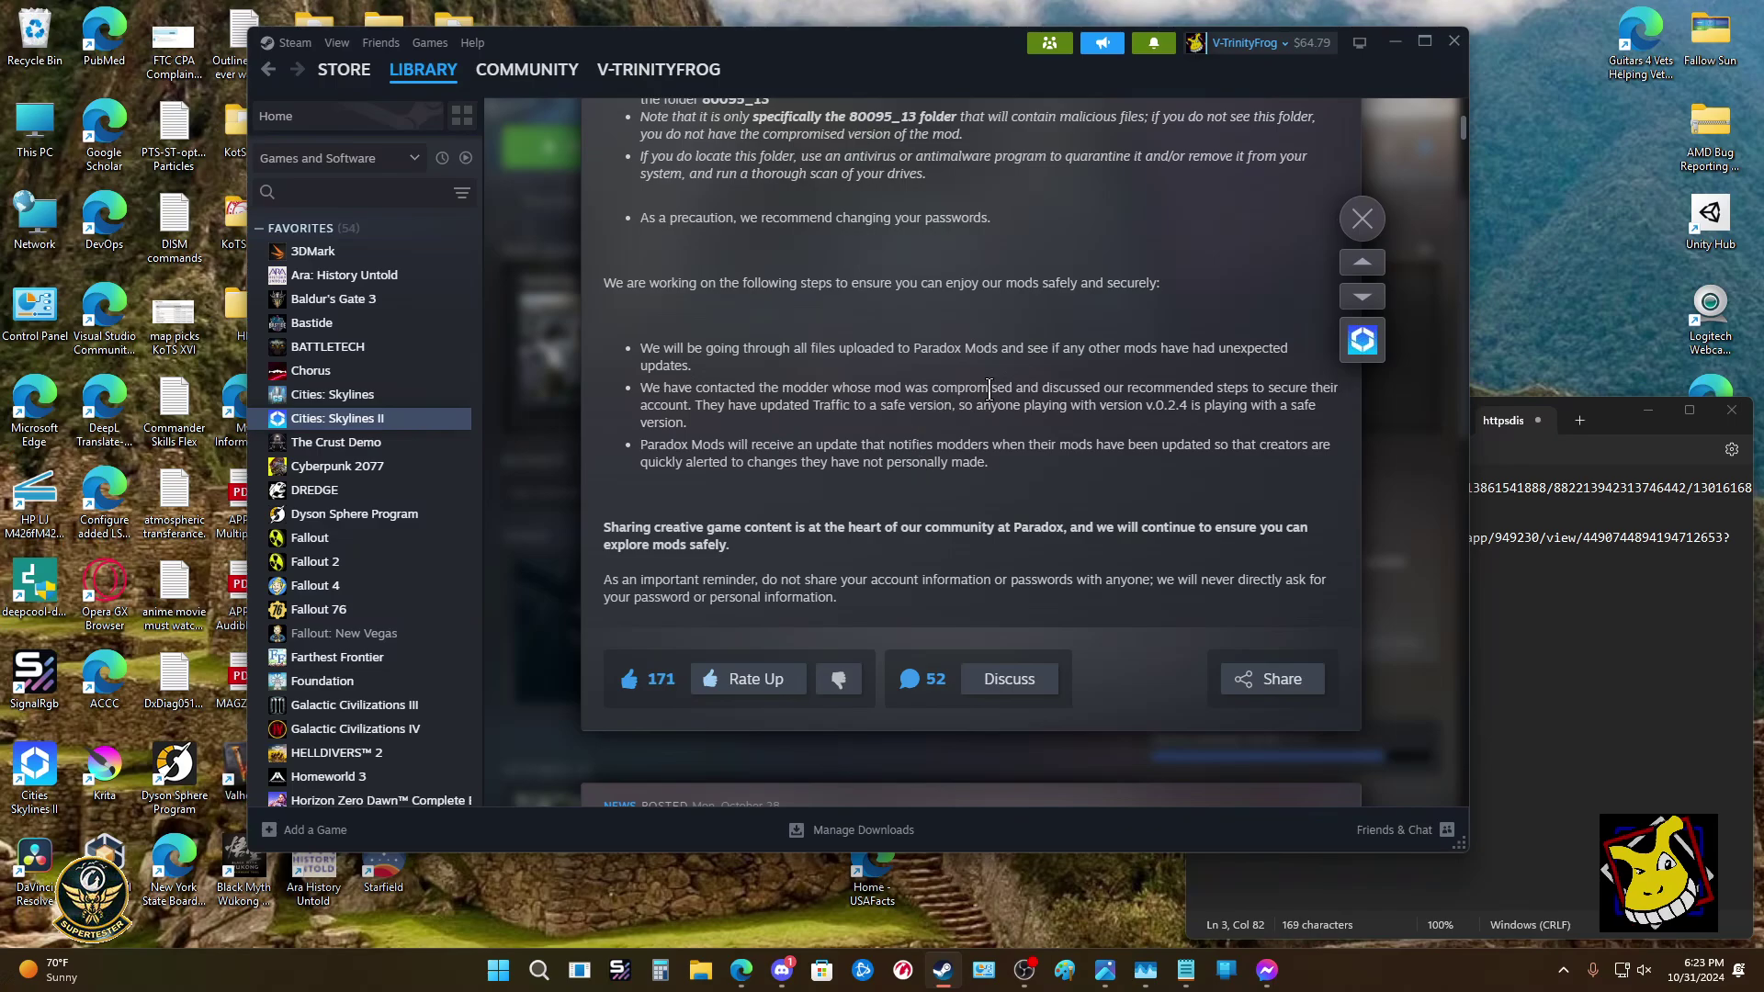
Scroll the news overlay to the French Region Pack - Creator Dev Diary post.
scroll(989, 386, "up", 5)
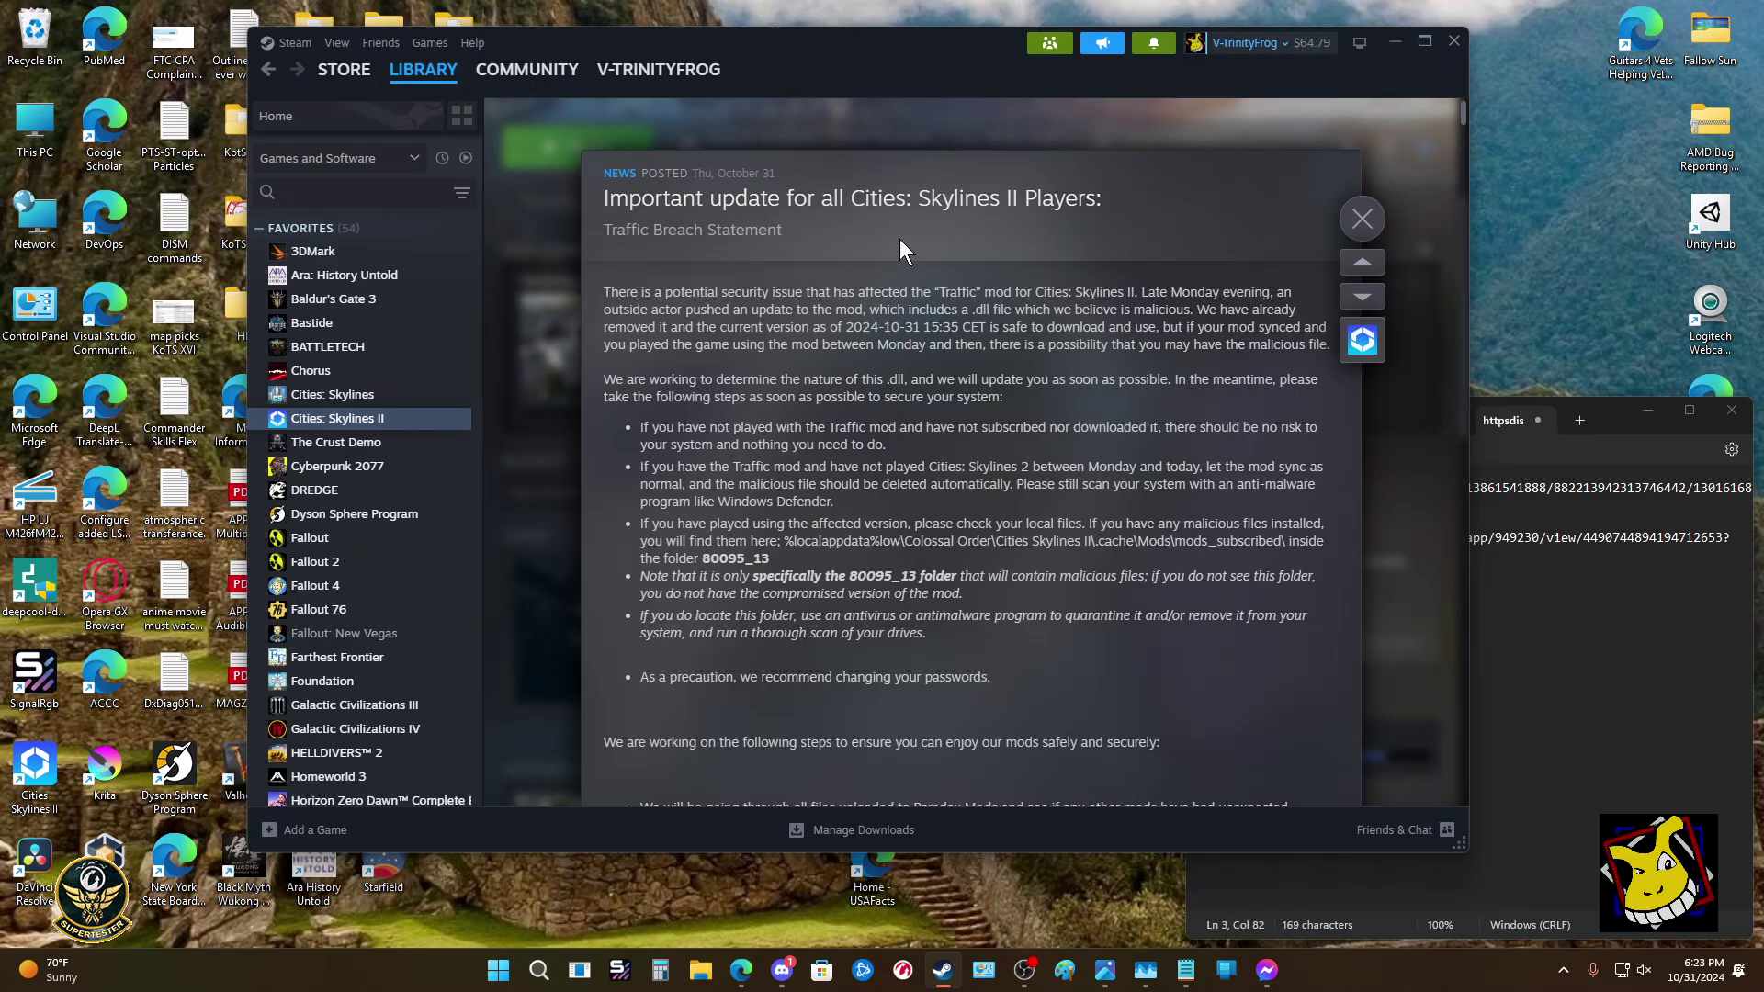
scroll(1051, 327, "down", 4)
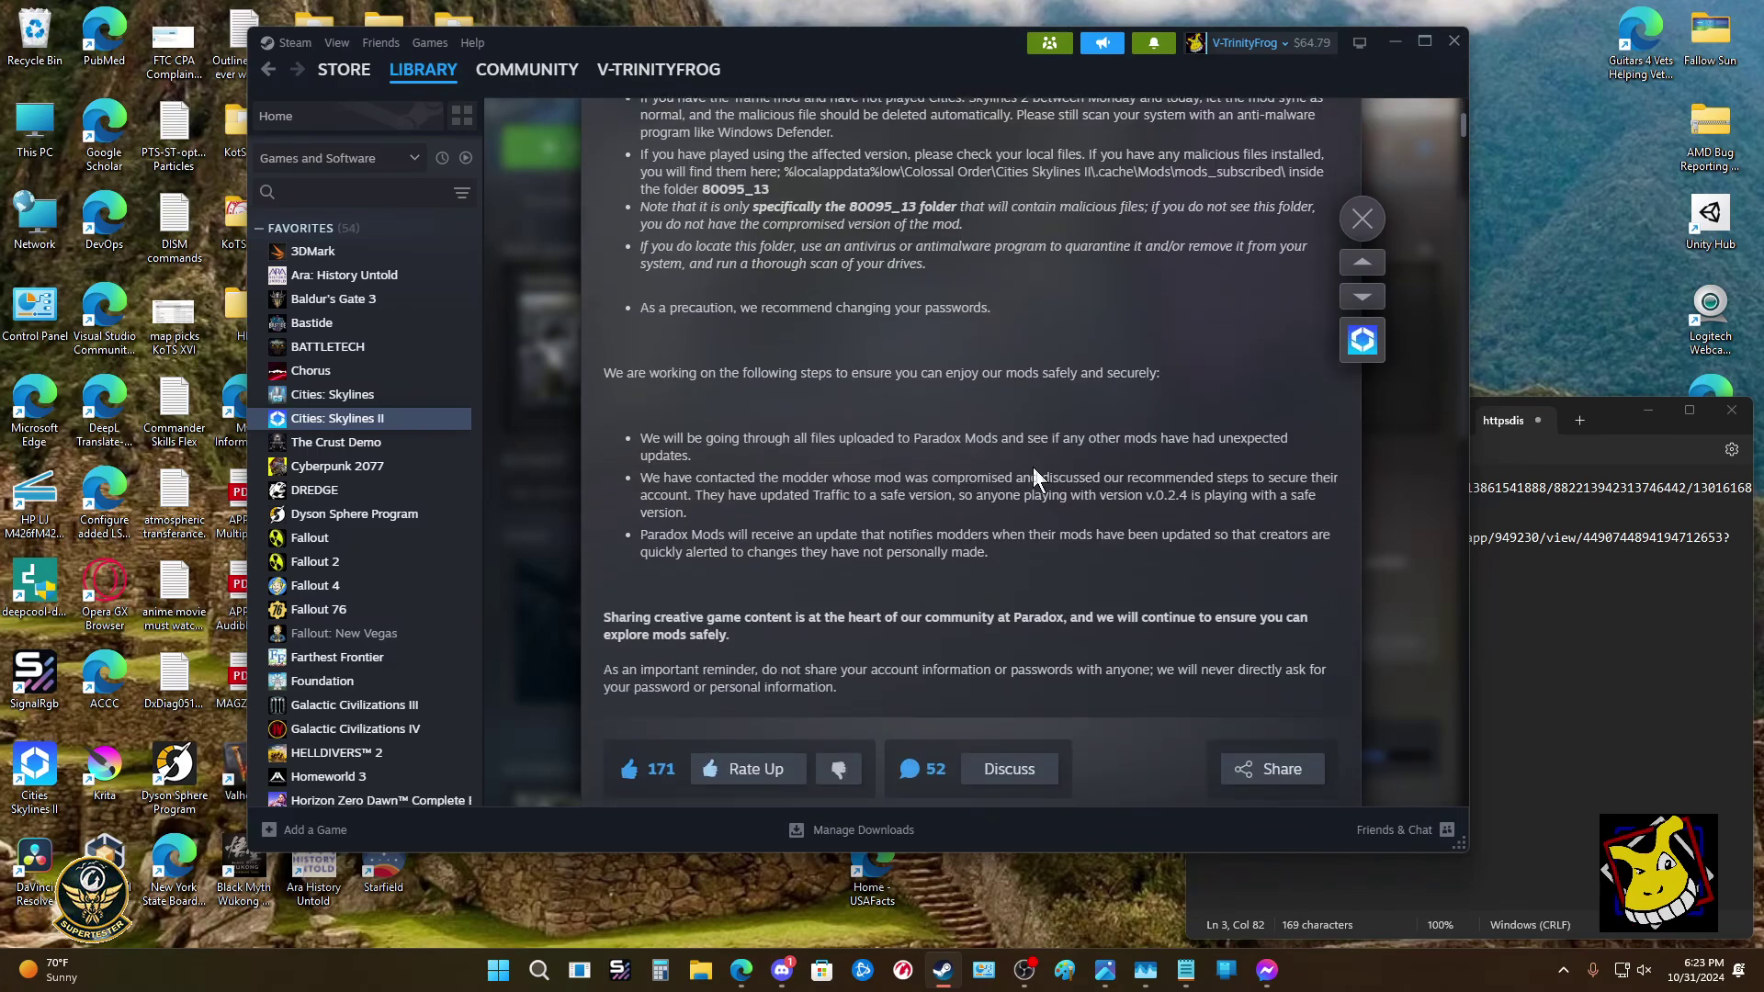
scroll(1032, 467, "down", 2)
scroll(1127, 516, "up", 6)
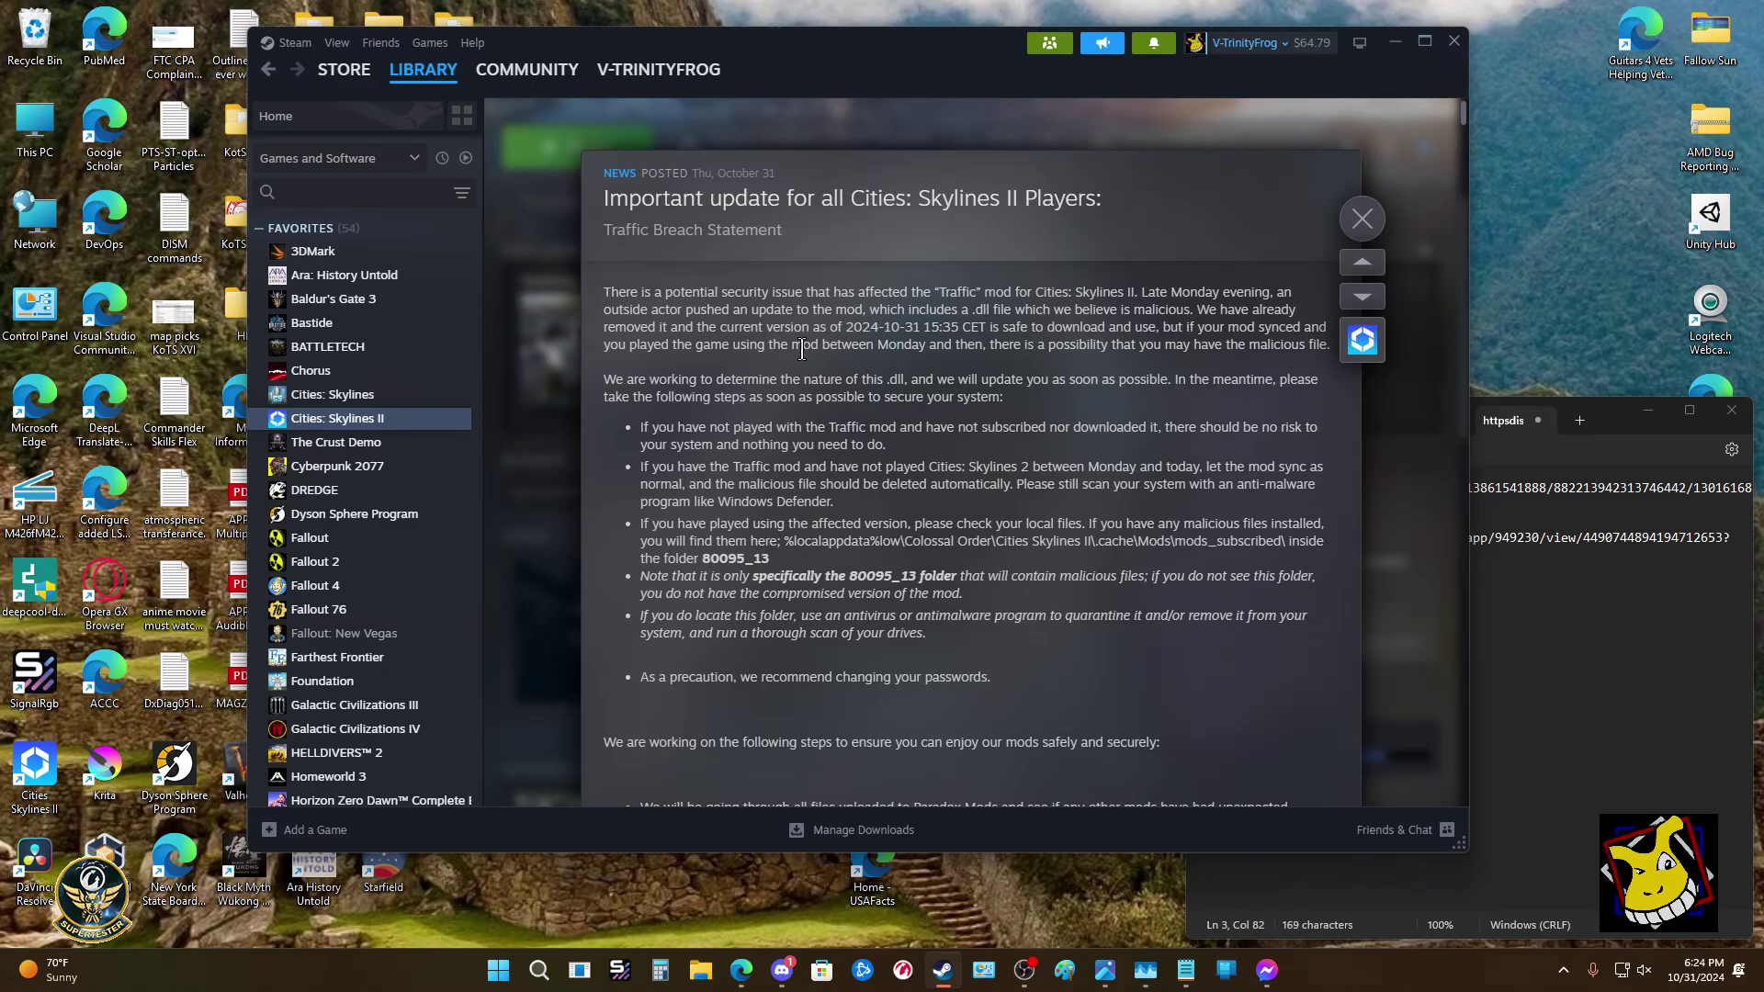
scroll(1063, 472, "down", 4)
scroll(1006, 386, "up", 10)
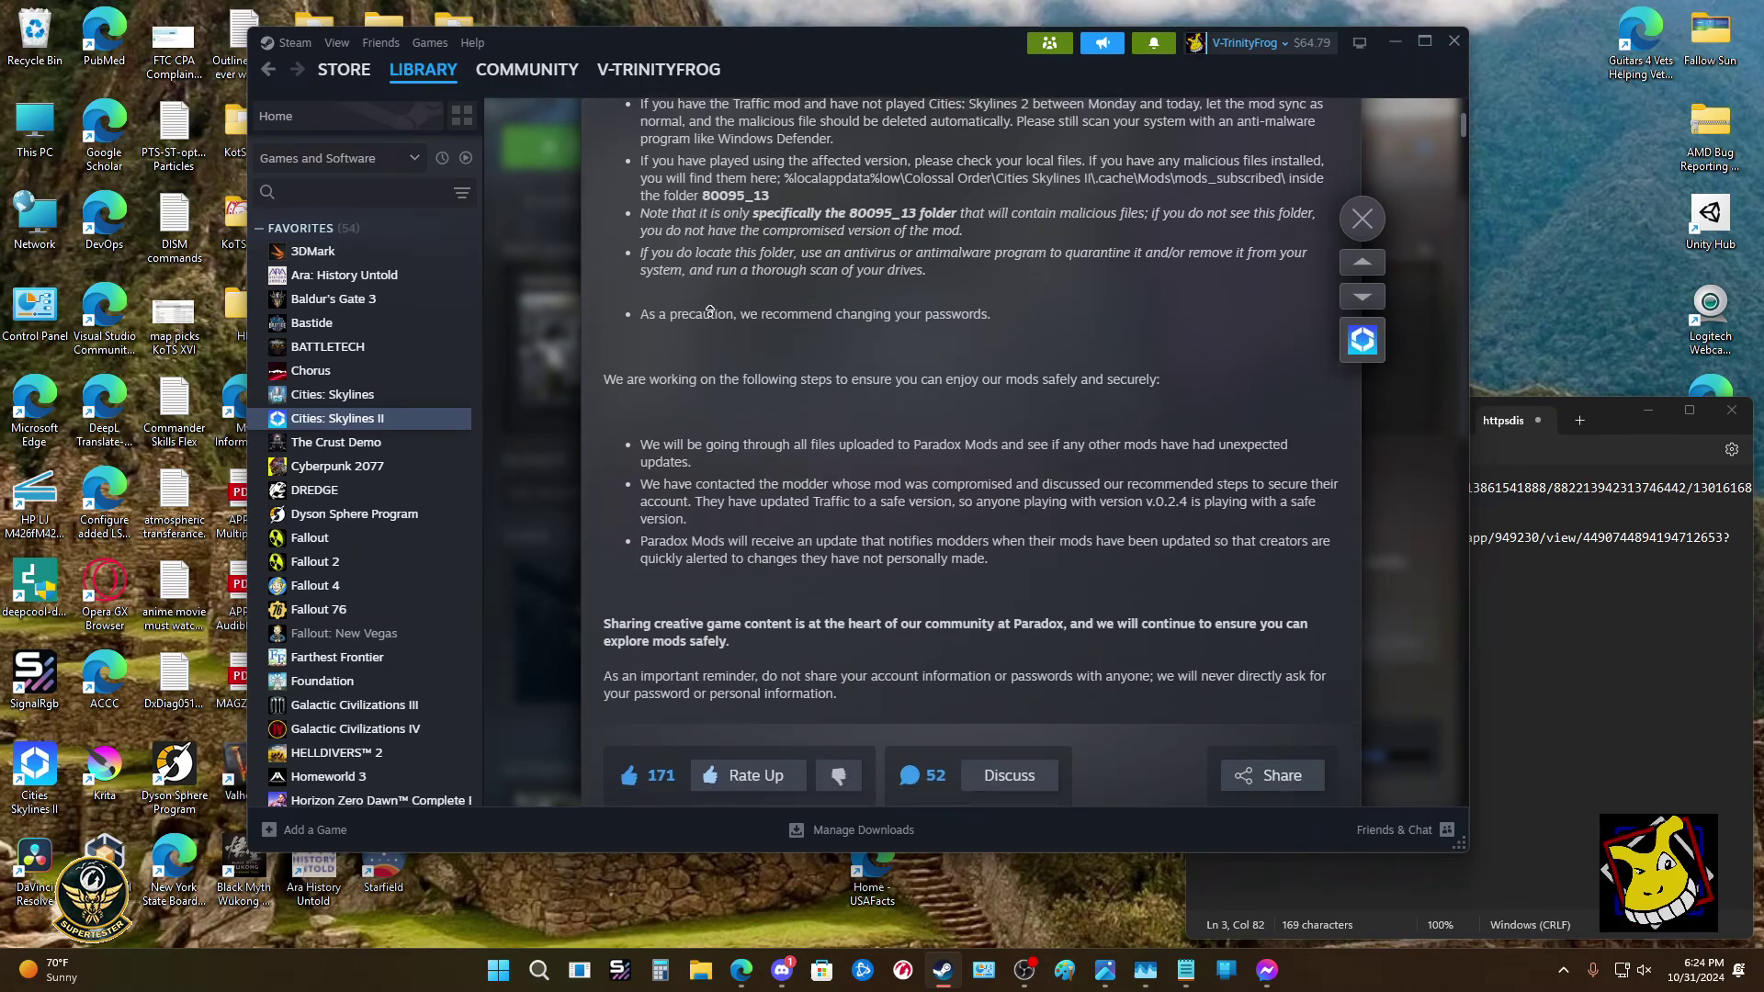
scroll(745, 472, "down", 10)
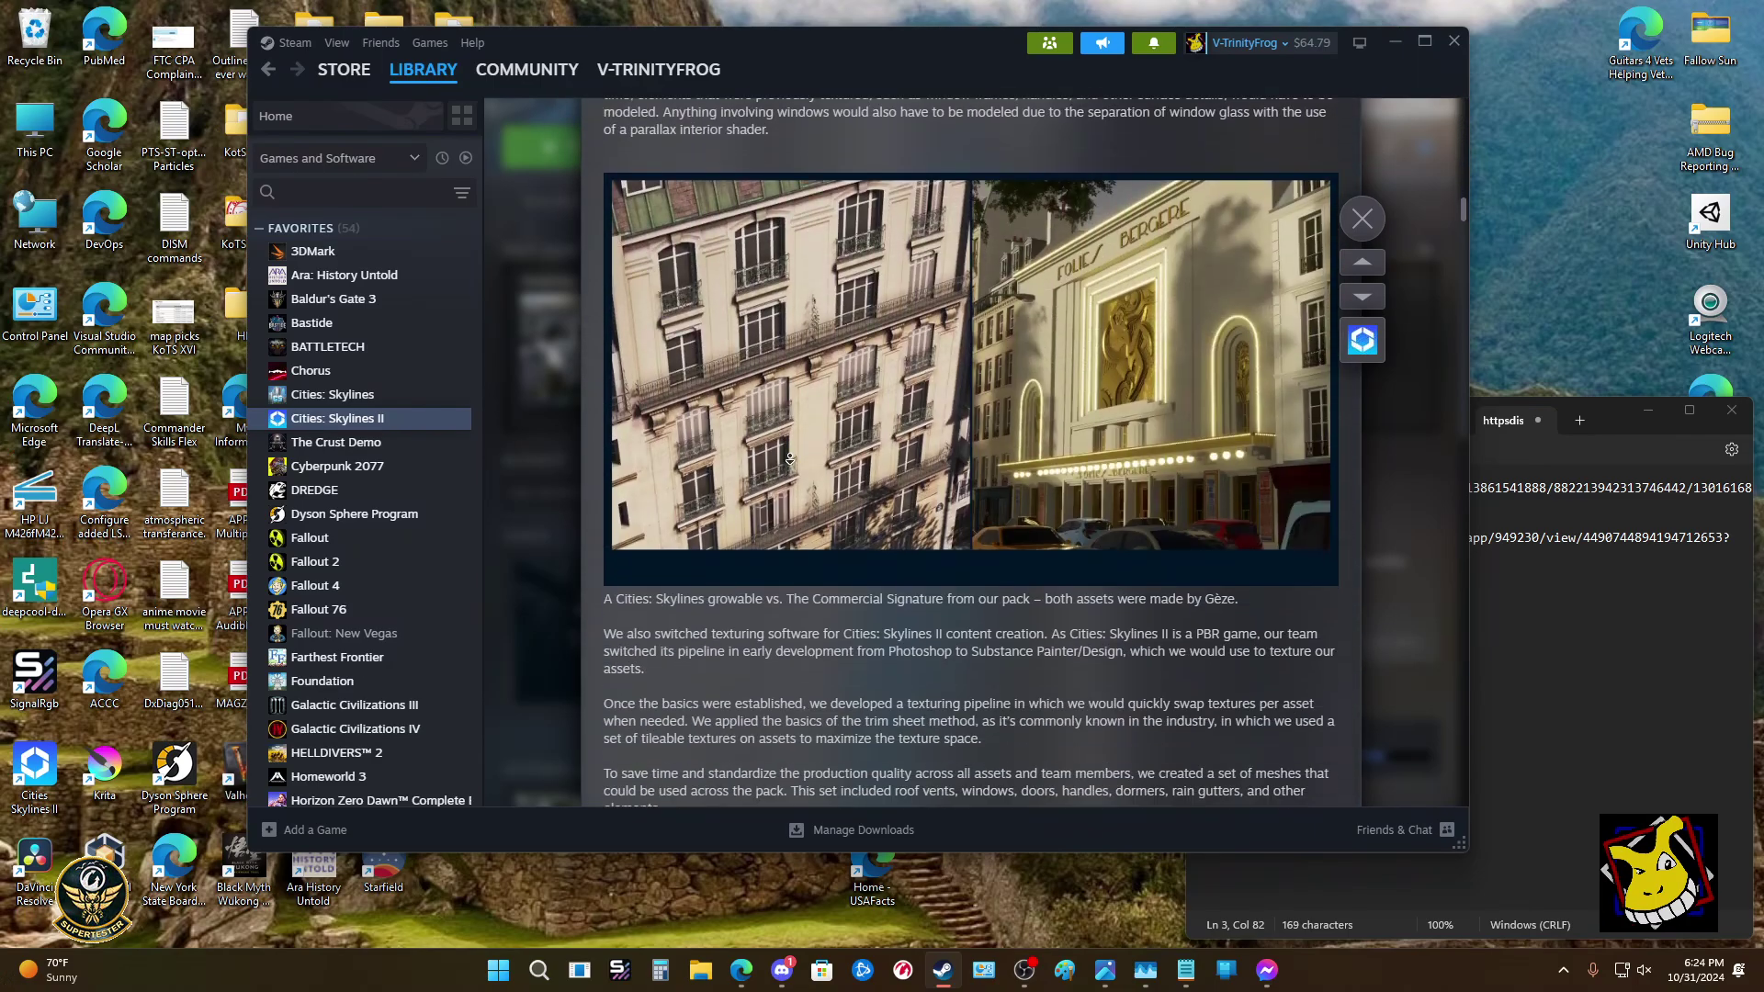
scroll(1451, 299, "up", 6)
scroll(1254, 262, "up", 12)
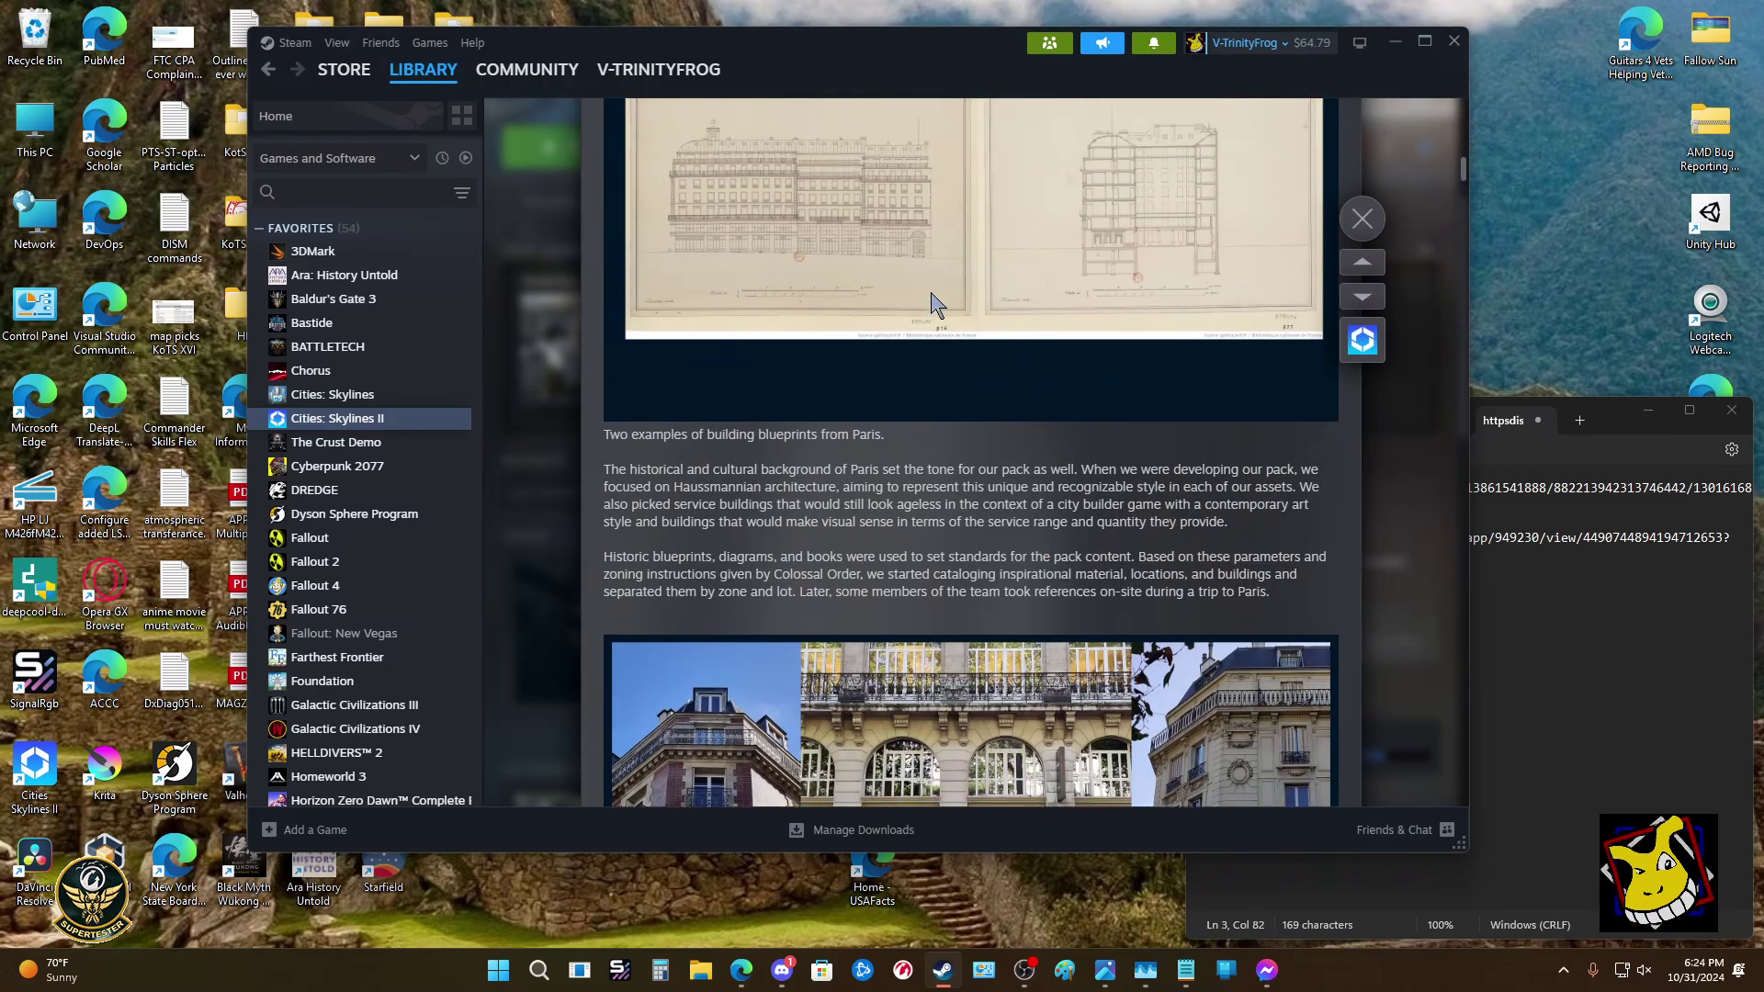
Return to the Traffic Breach Statement and highlight the bullets about the 80095_13 folder.
left_click(1363, 262)
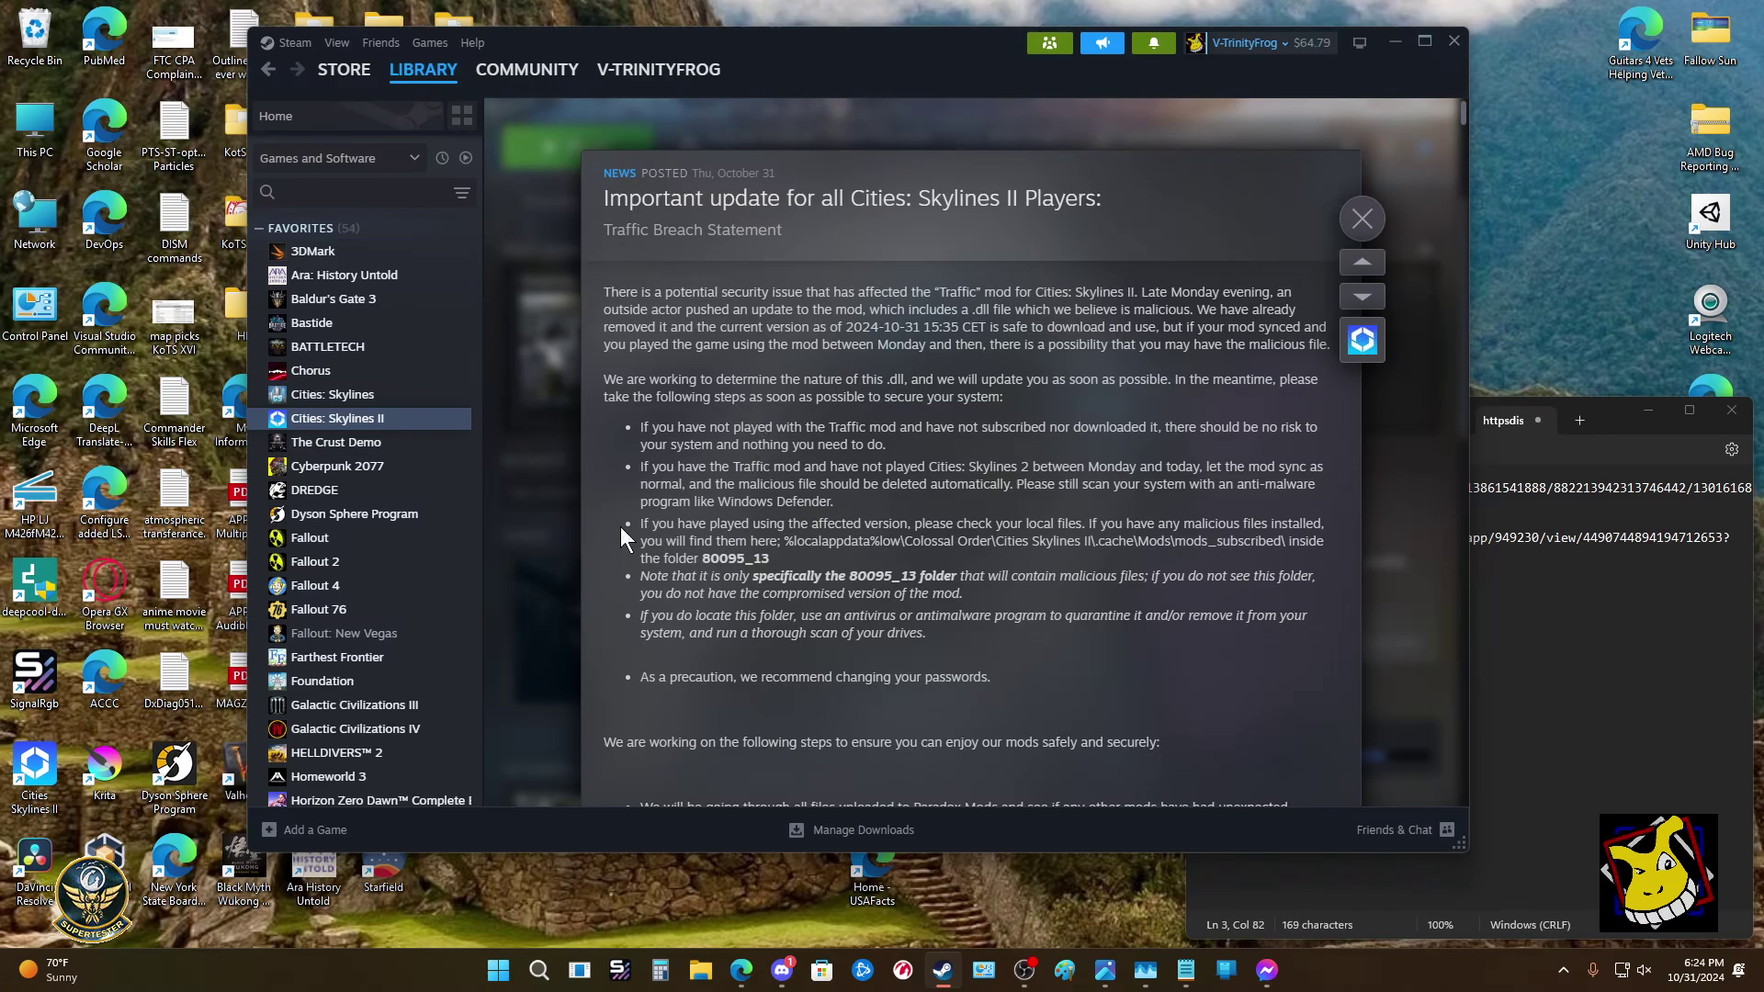
left_click_drag(621, 526, 988, 590)
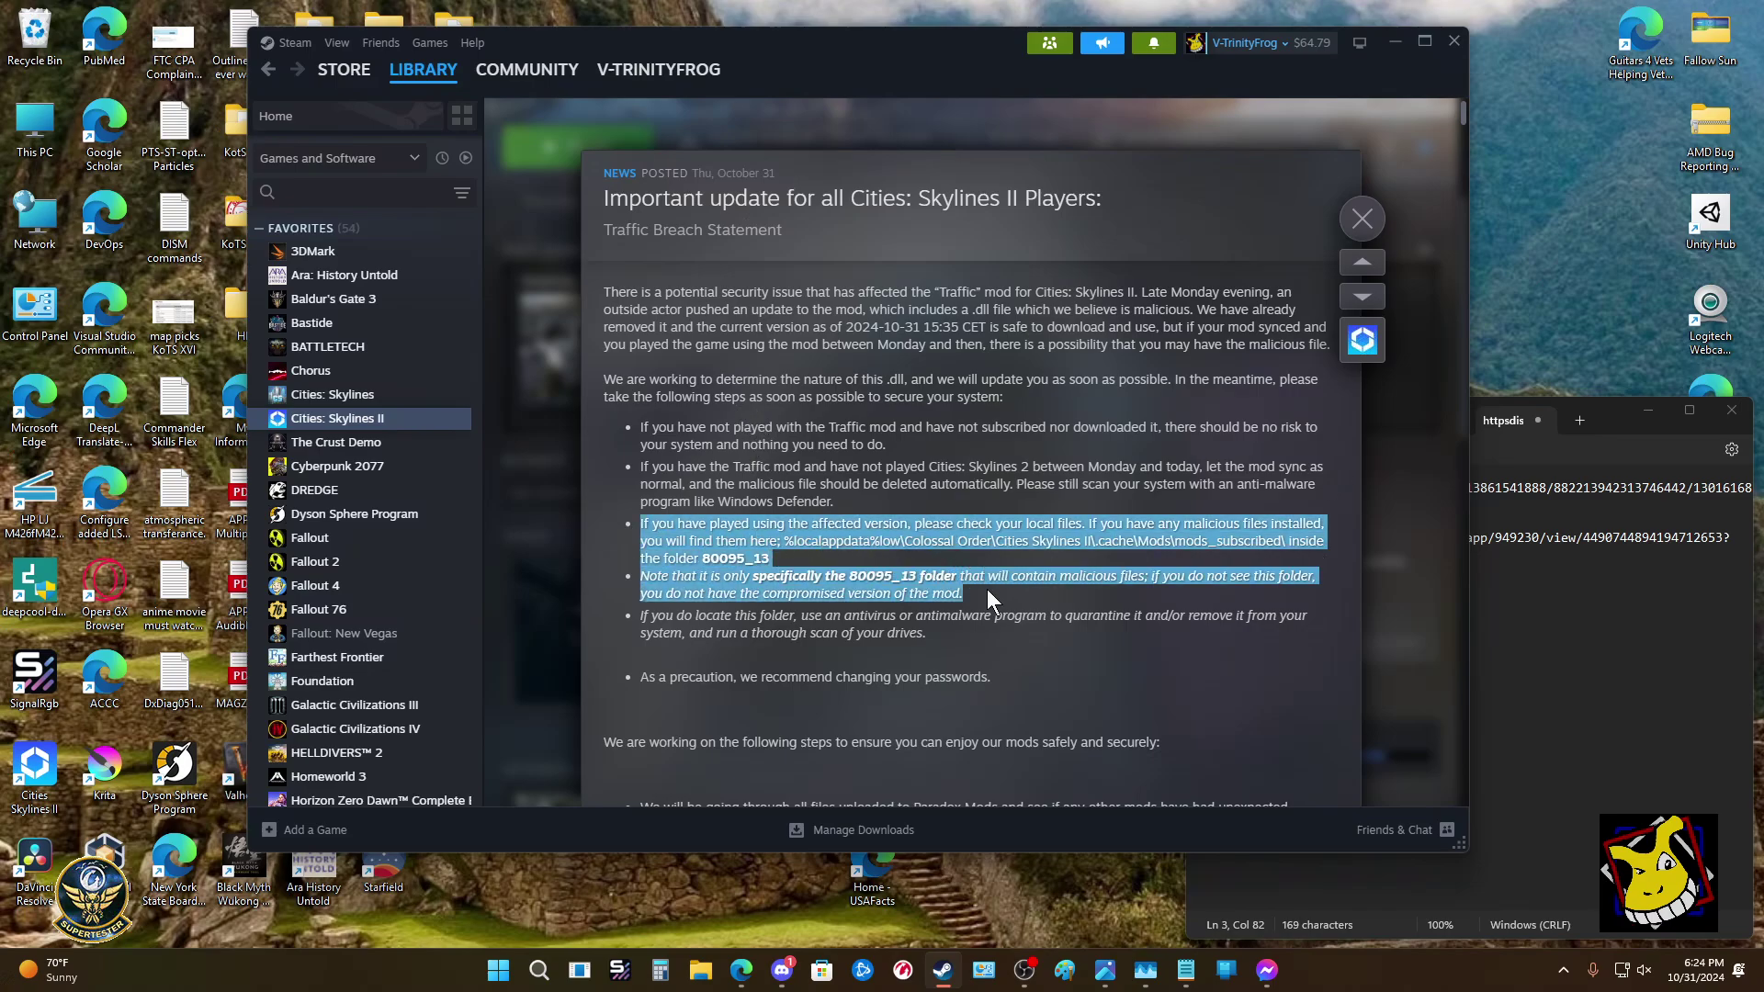
left_click(1027, 662)
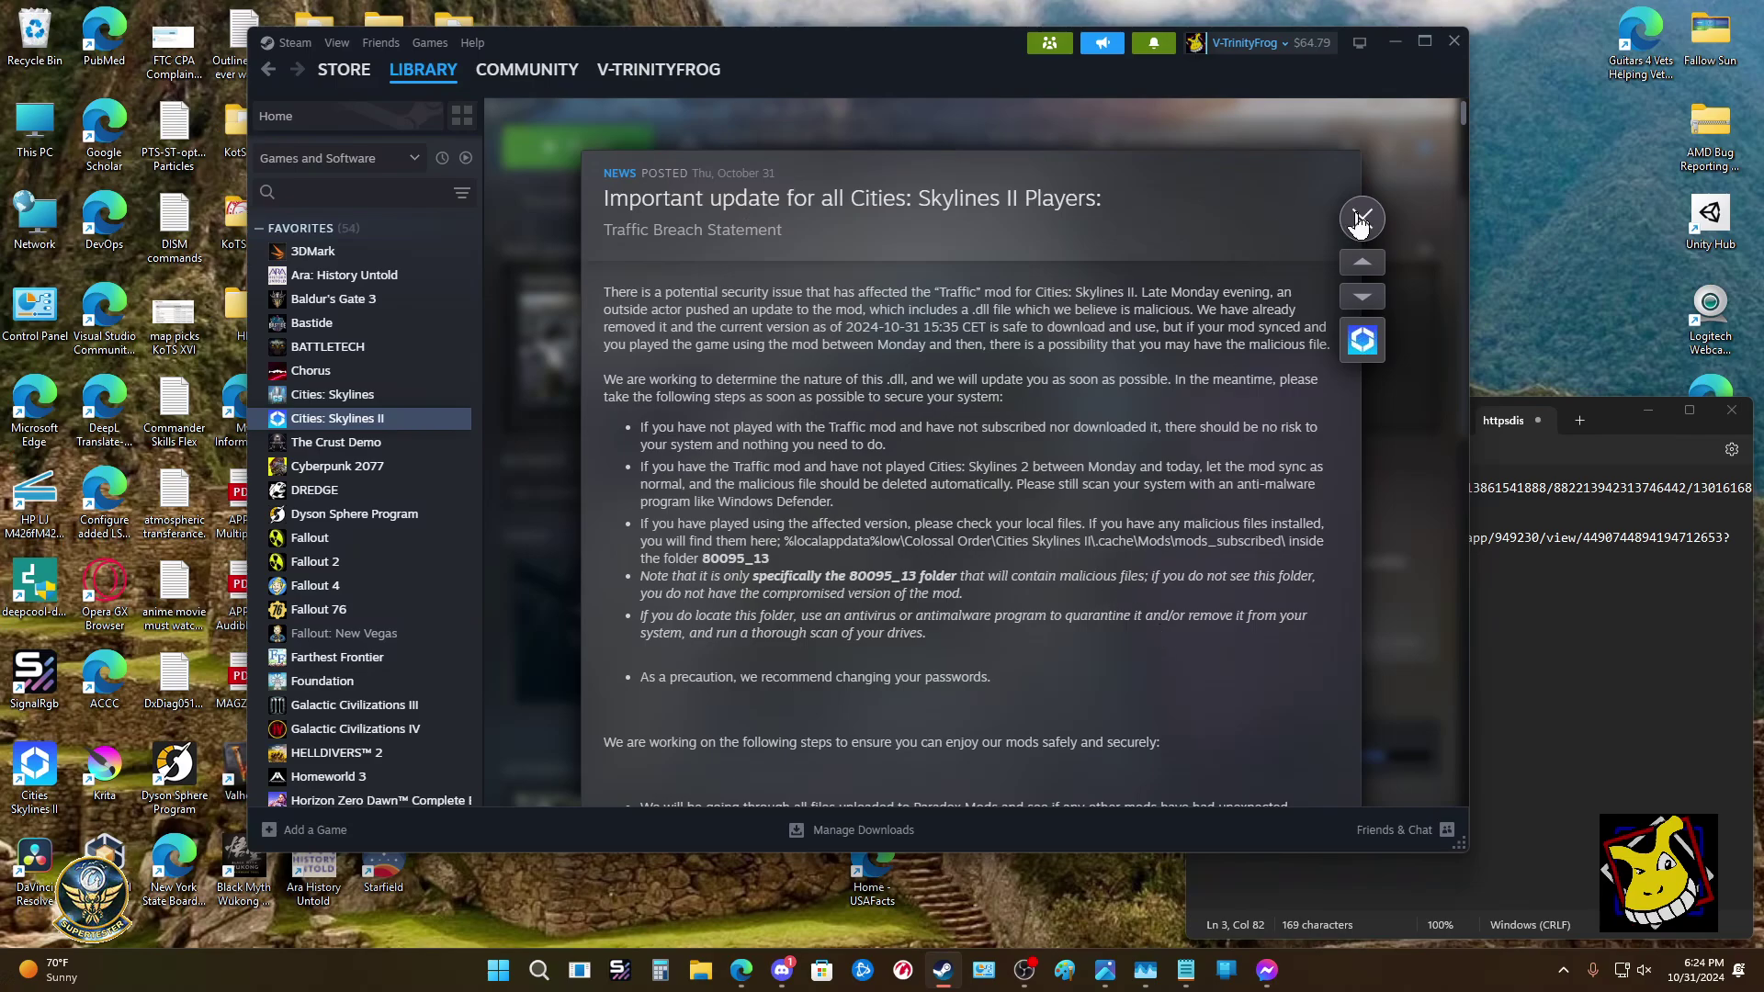
Scroll through the breach statement to review its folder-removal instructions.
scroll(1024, 459, "down", 5)
scroll(973, 504, "up", 5)
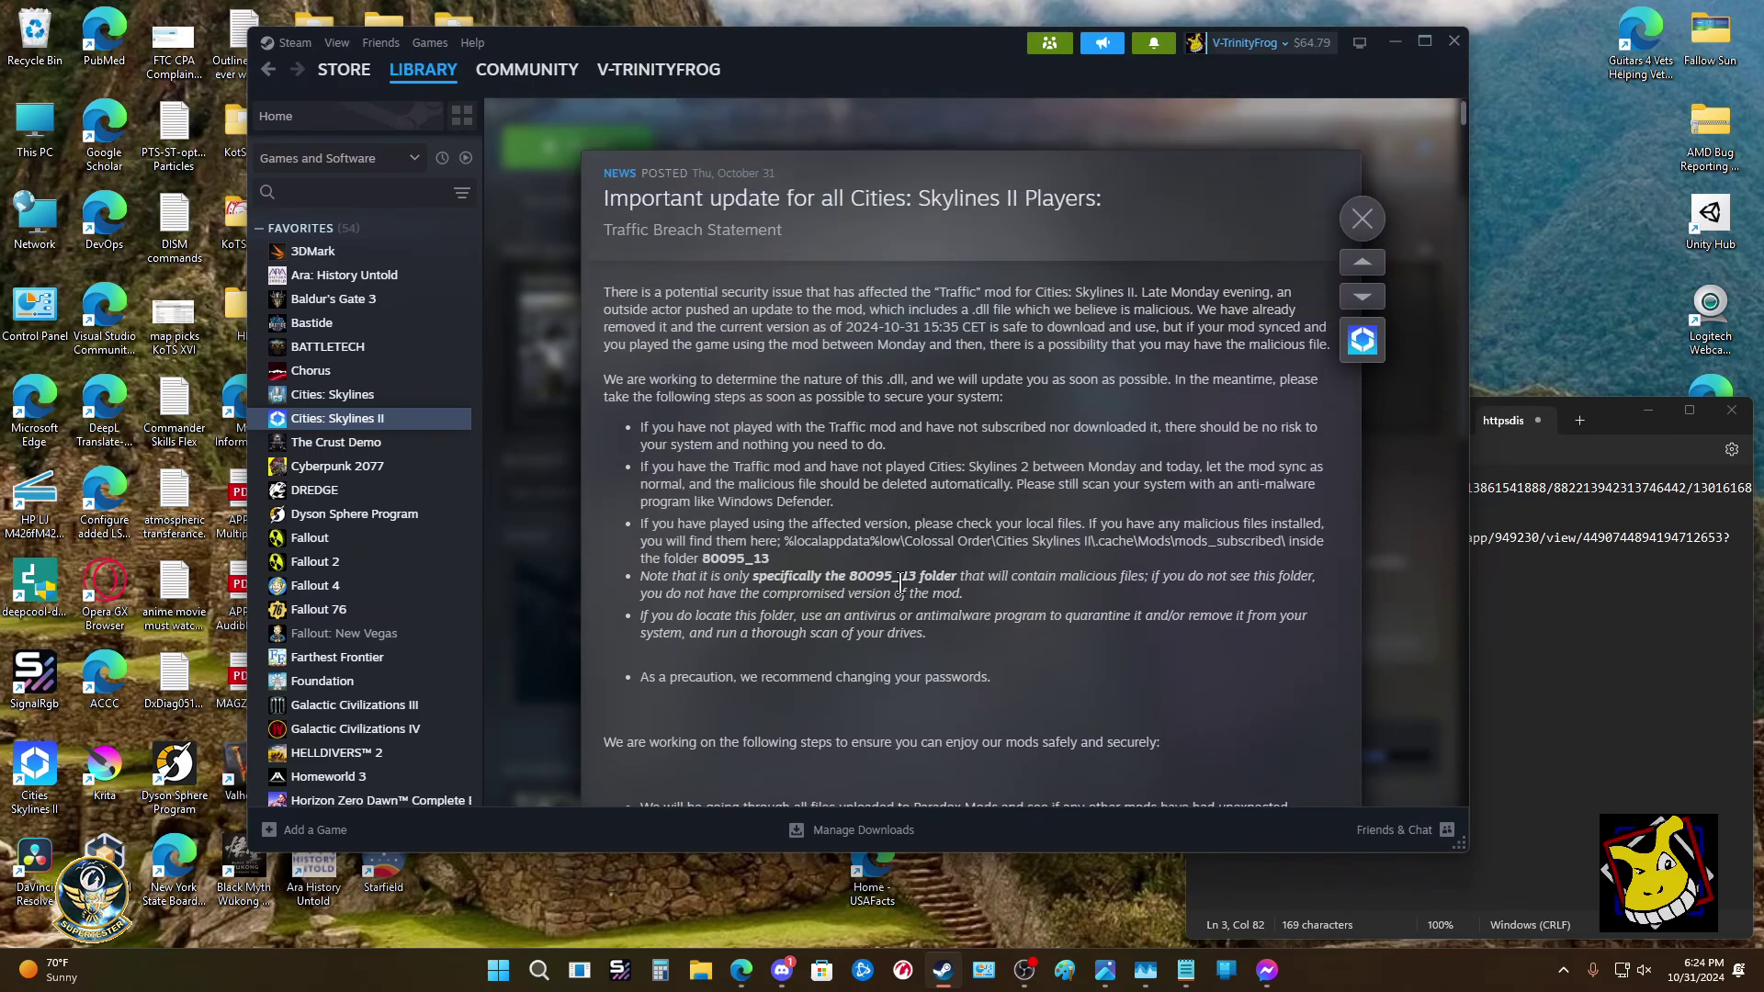
scroll(873, 707, "down", 1)
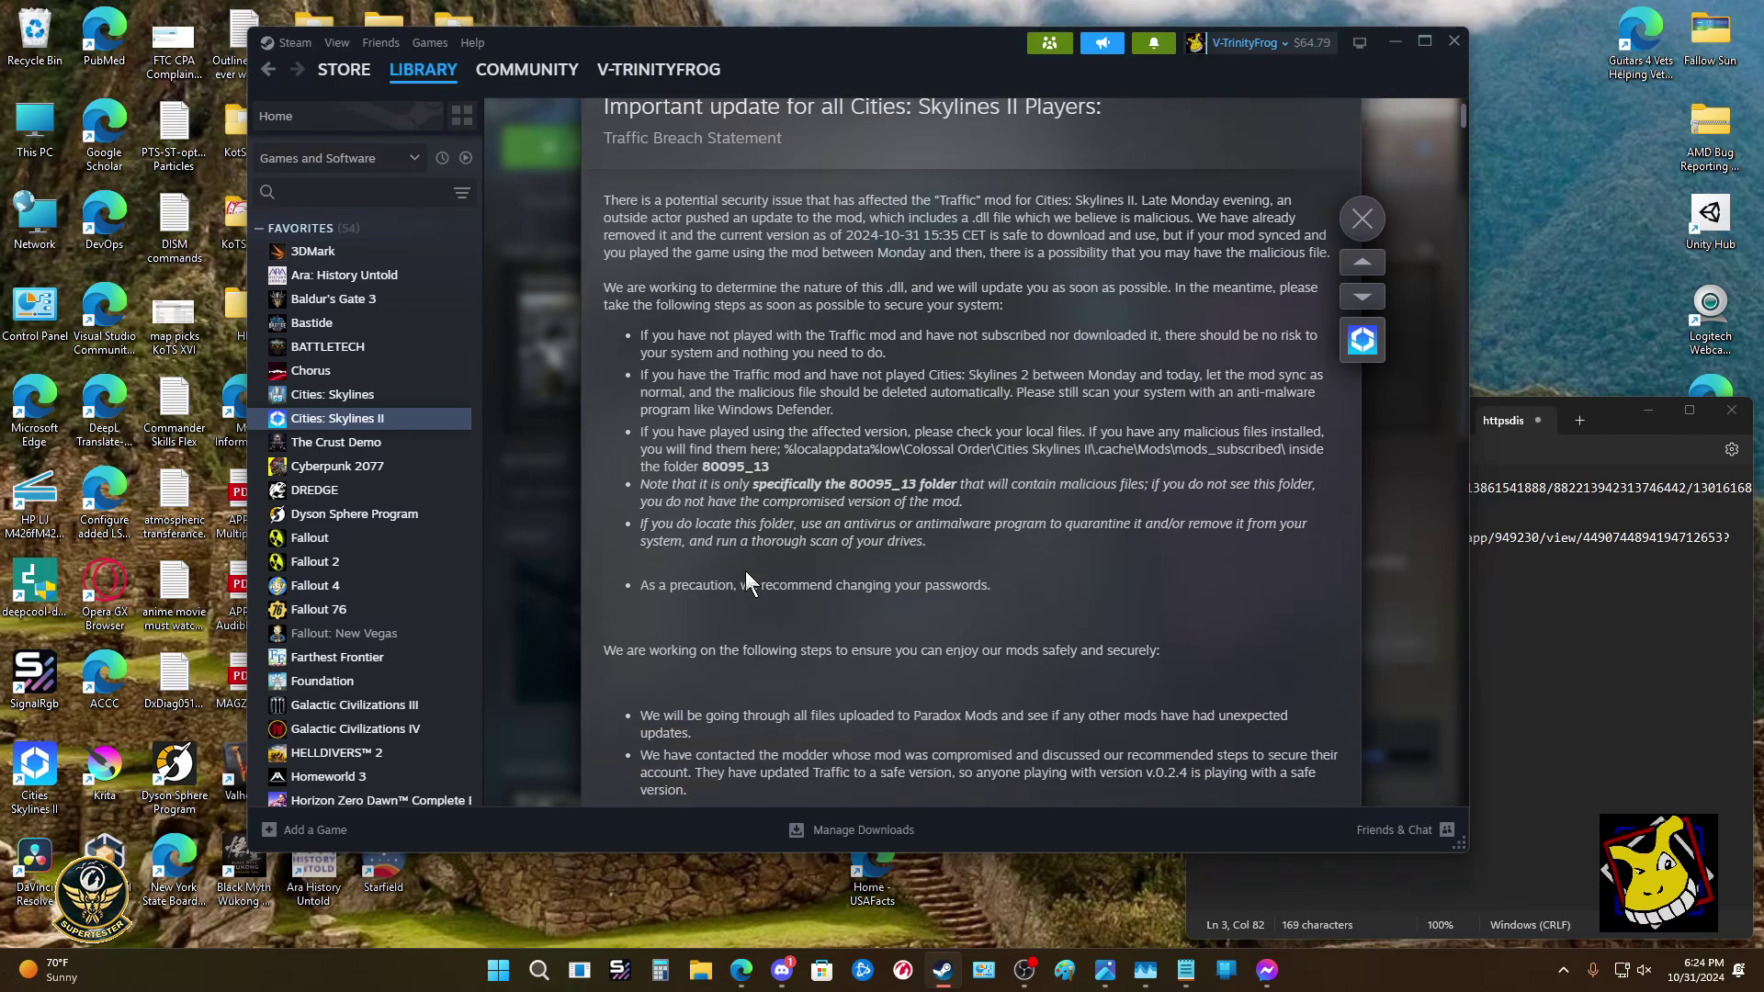
scroll(746, 570, "down", 5)
scroll(787, 609, "up", 5)
scroll(787, 610, "up", 1)
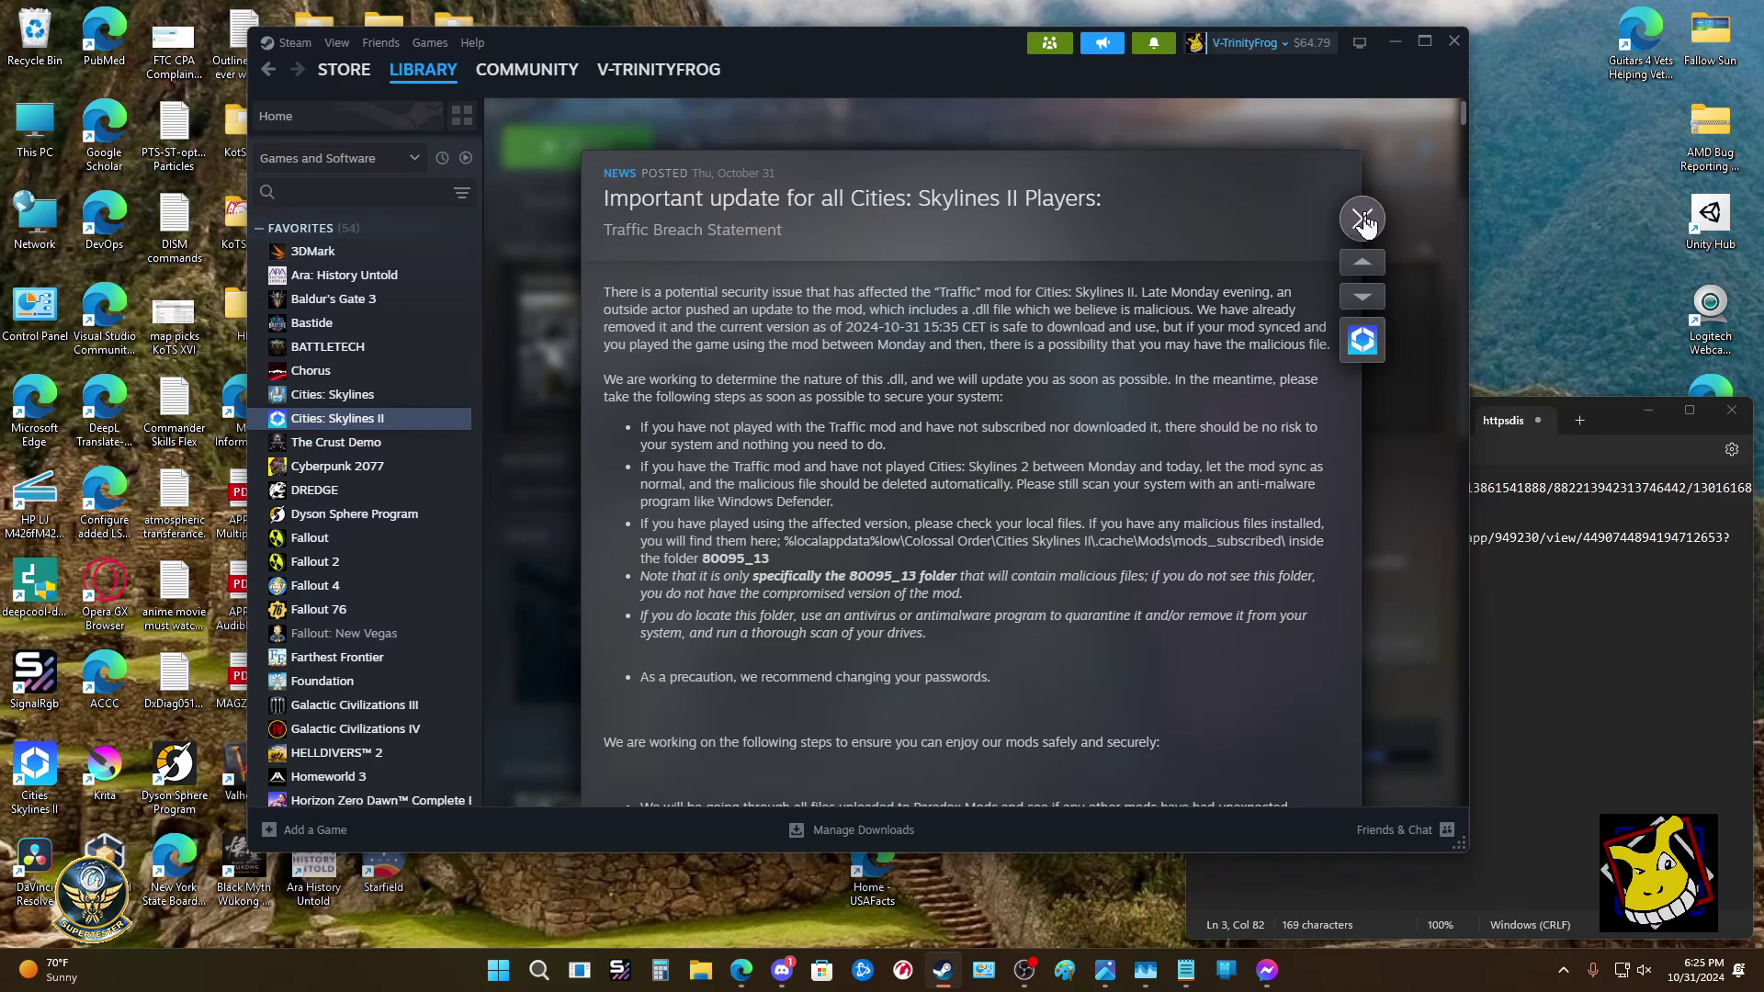
scroll(939, 468, "down", 6)
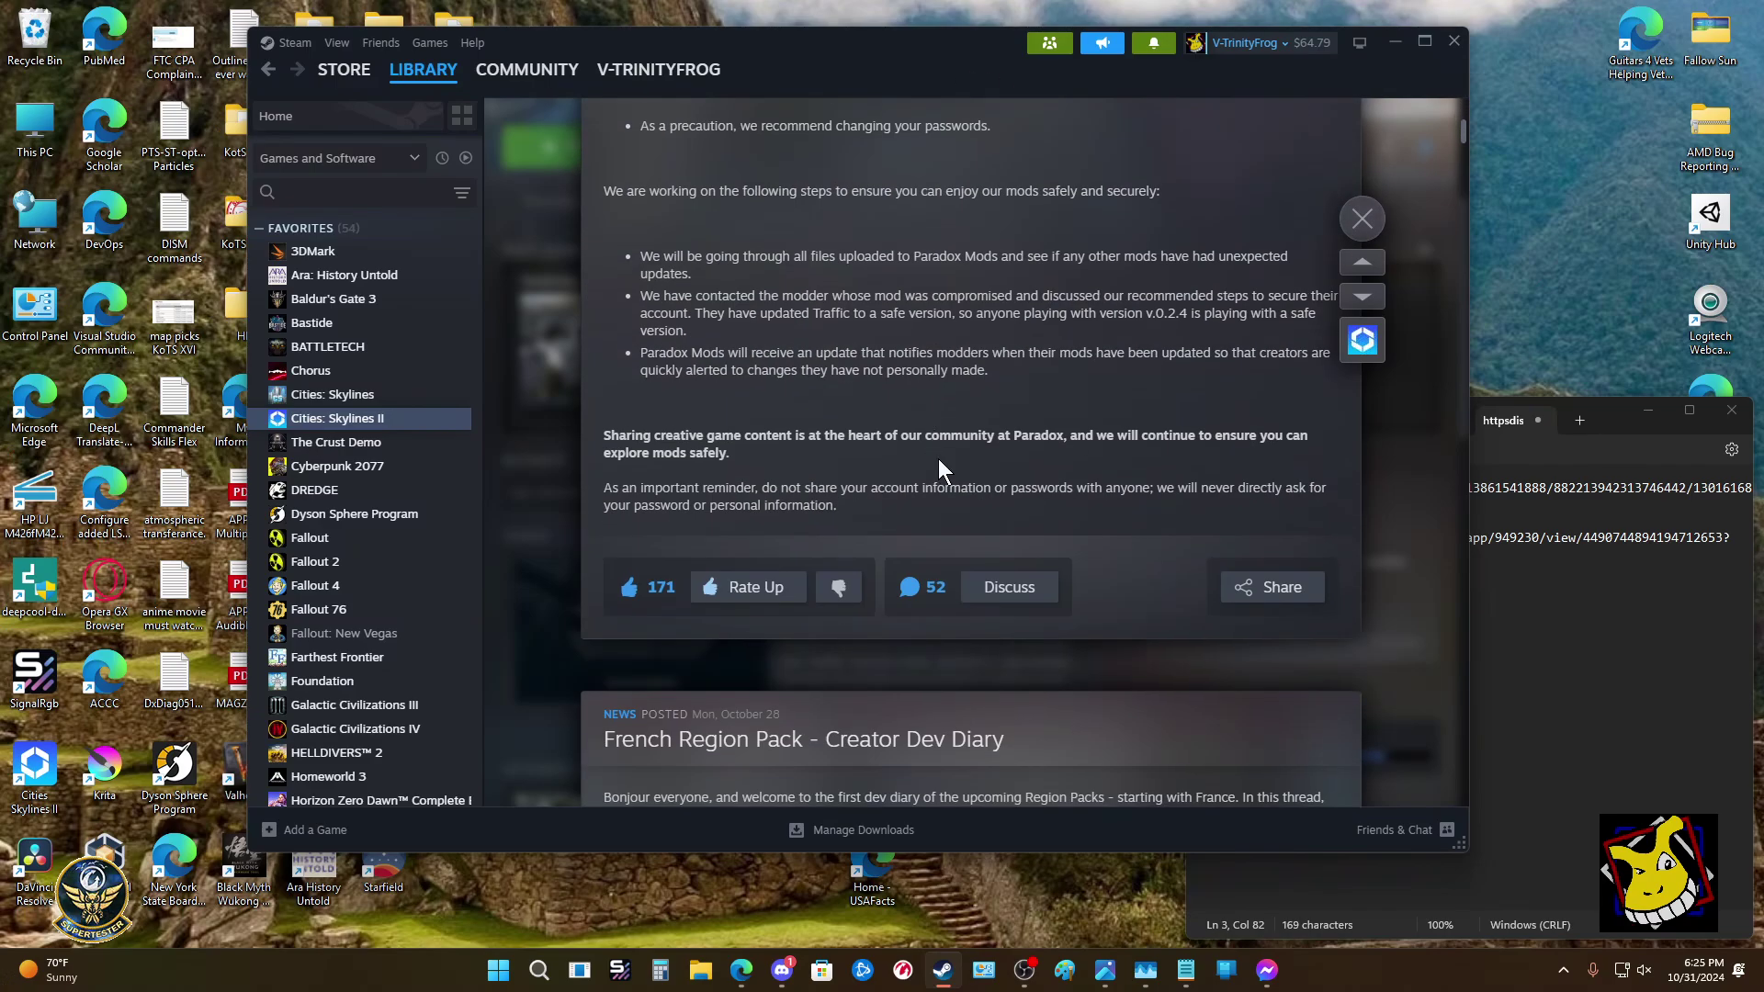
scroll(939, 457, "up", 7)
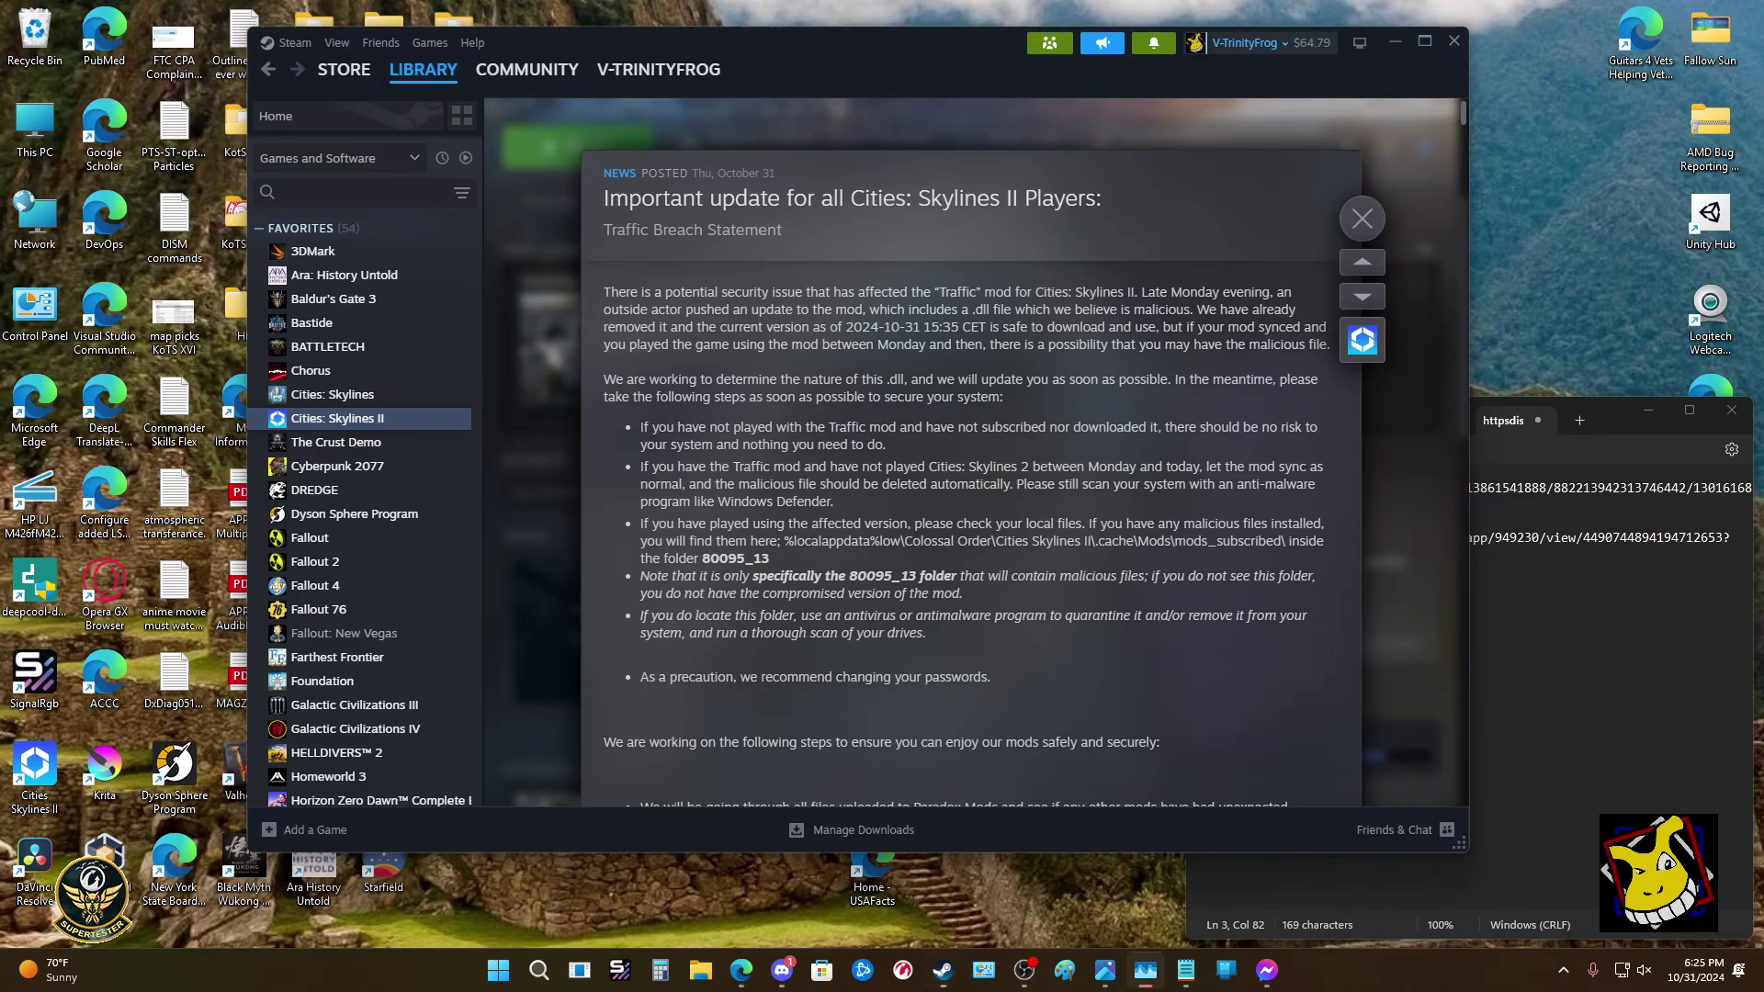
left_click(1146, 970)
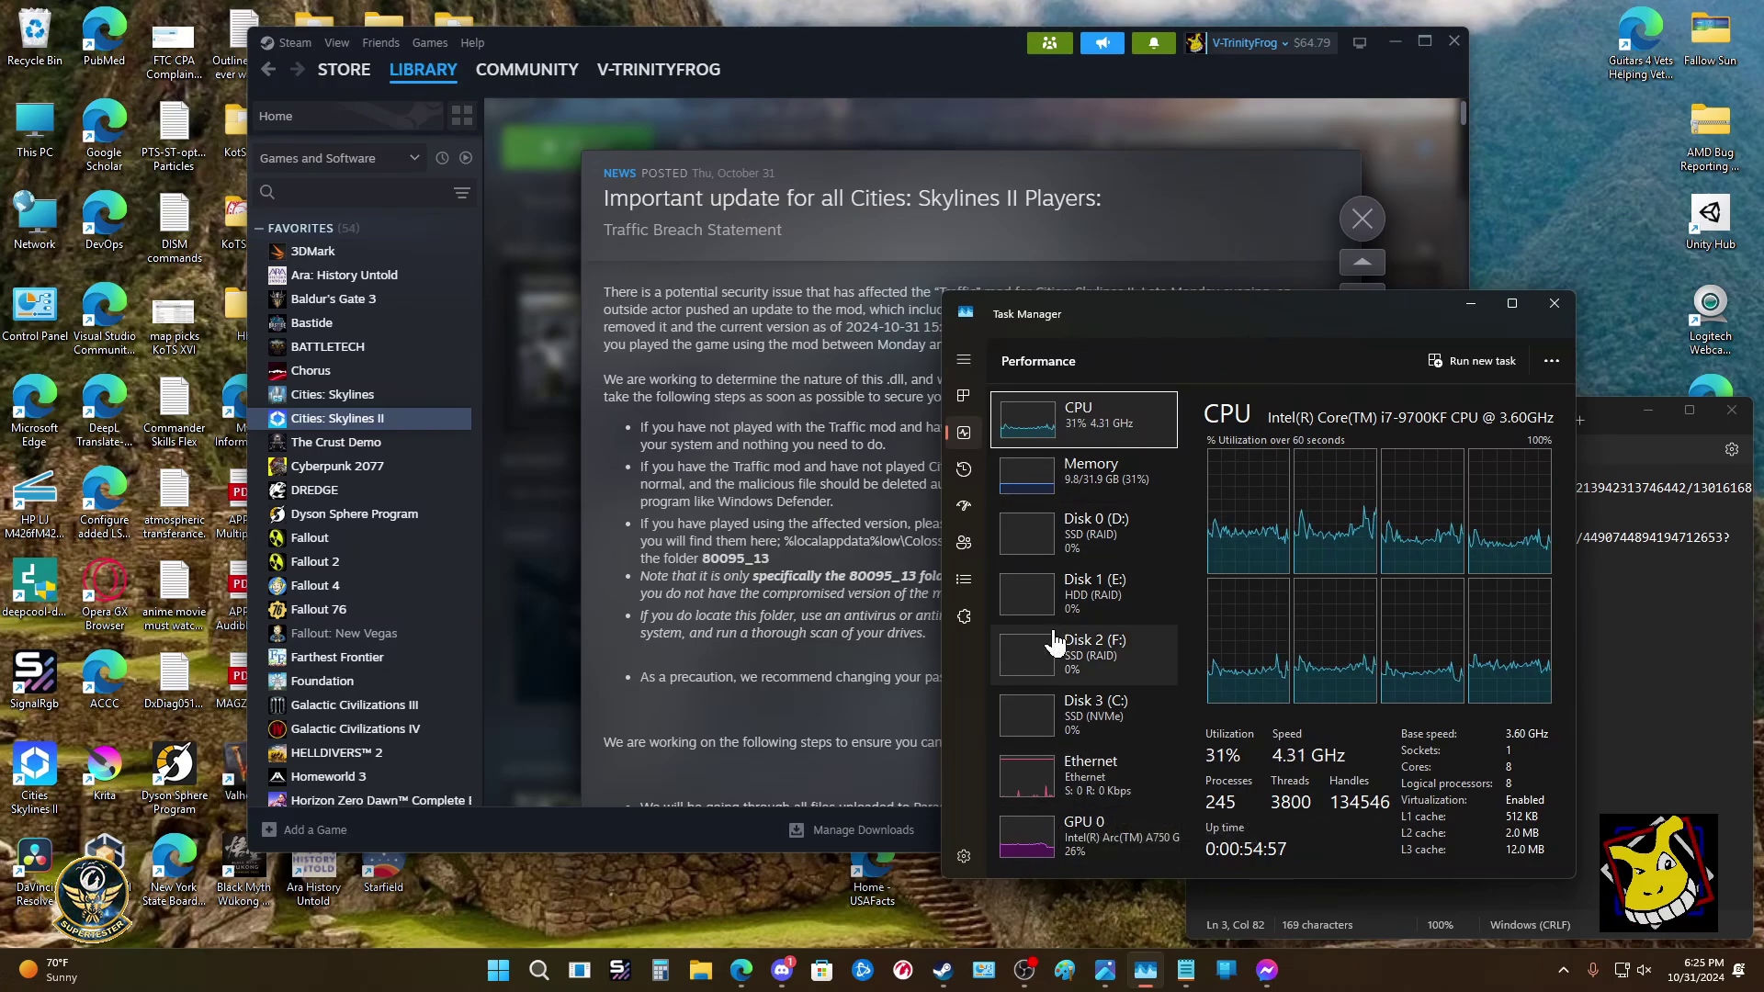
left_click(1471, 303)
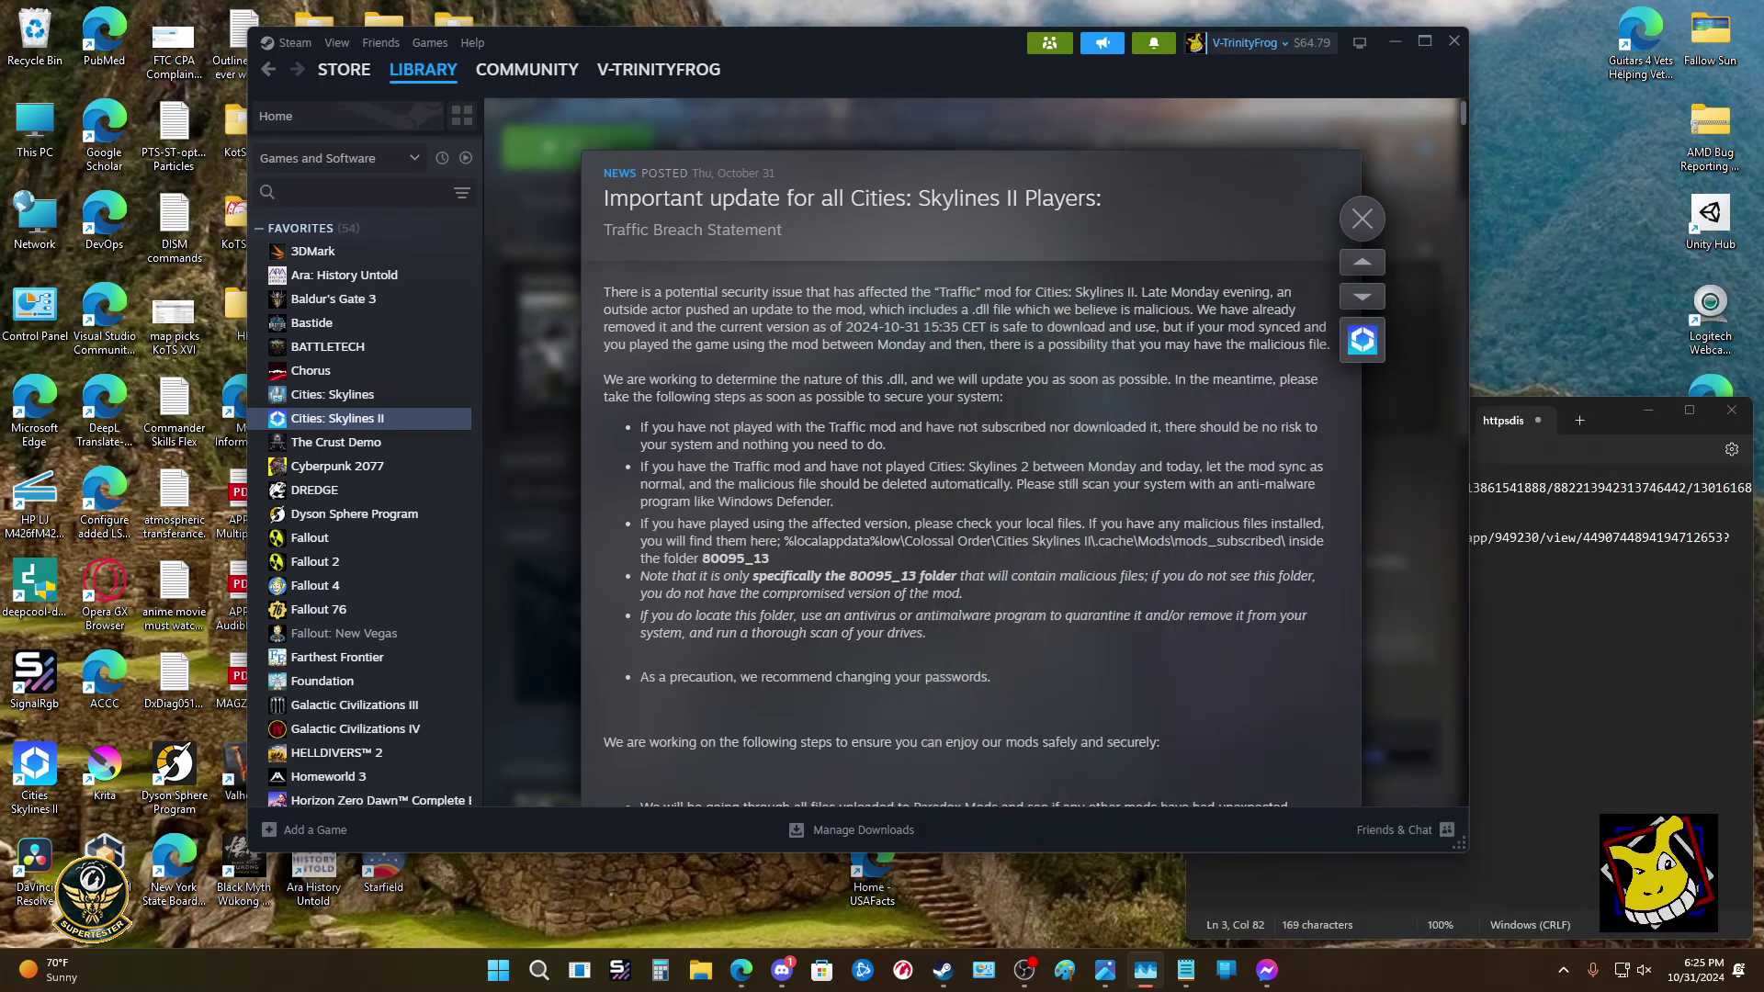